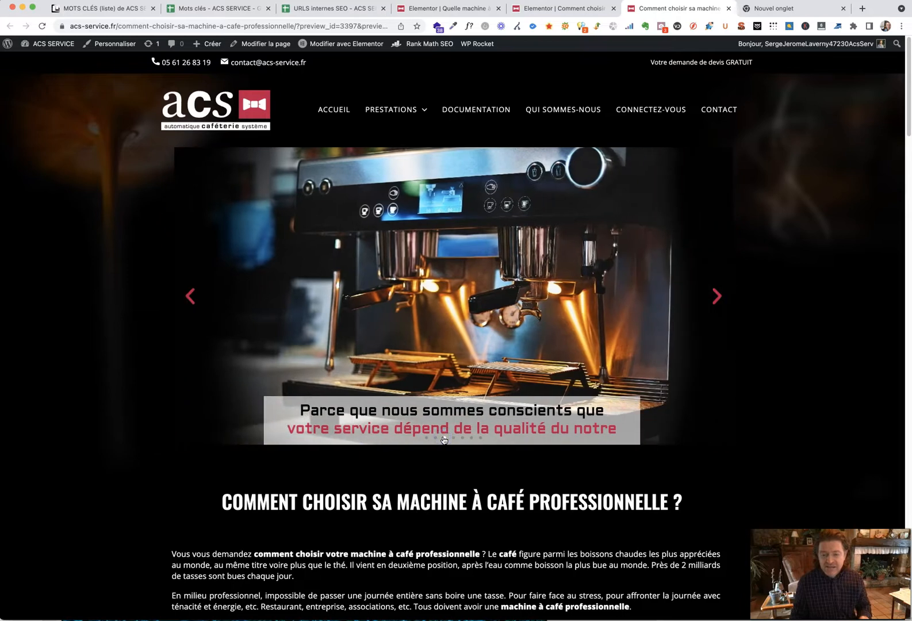
- Examine the slider in the article preview and on the site's home page, and return to the article
click(427, 438)
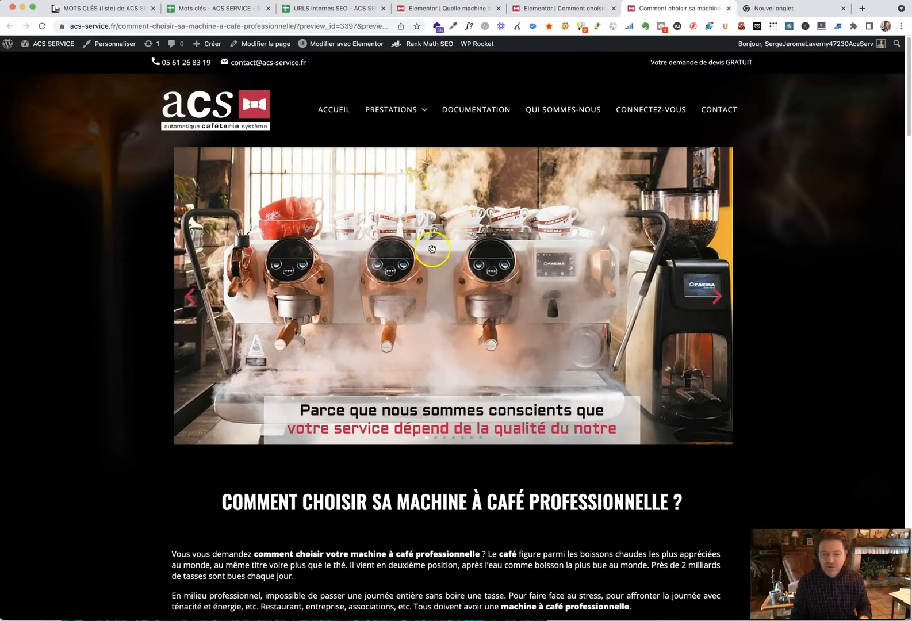
click(195, 117)
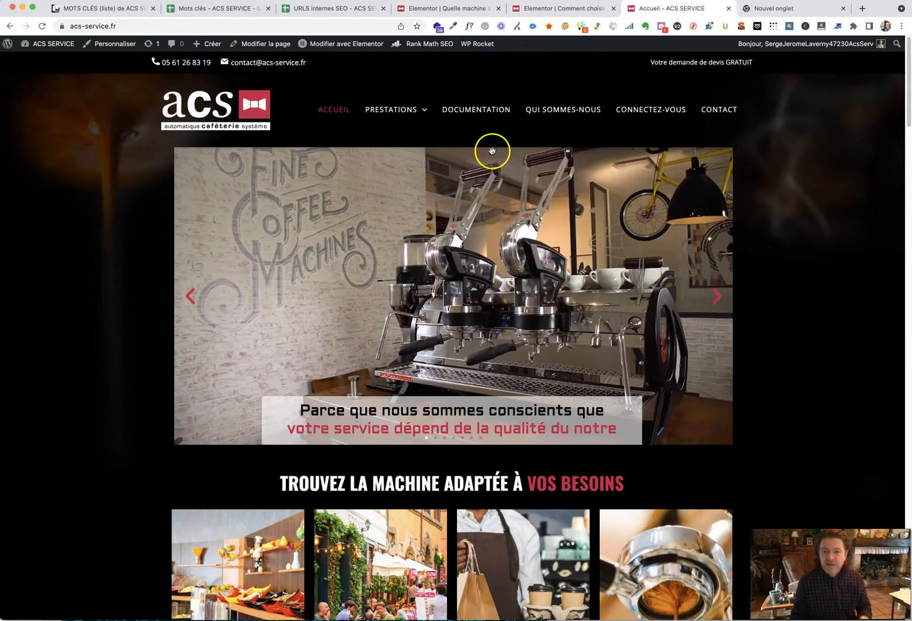
click(8, 26)
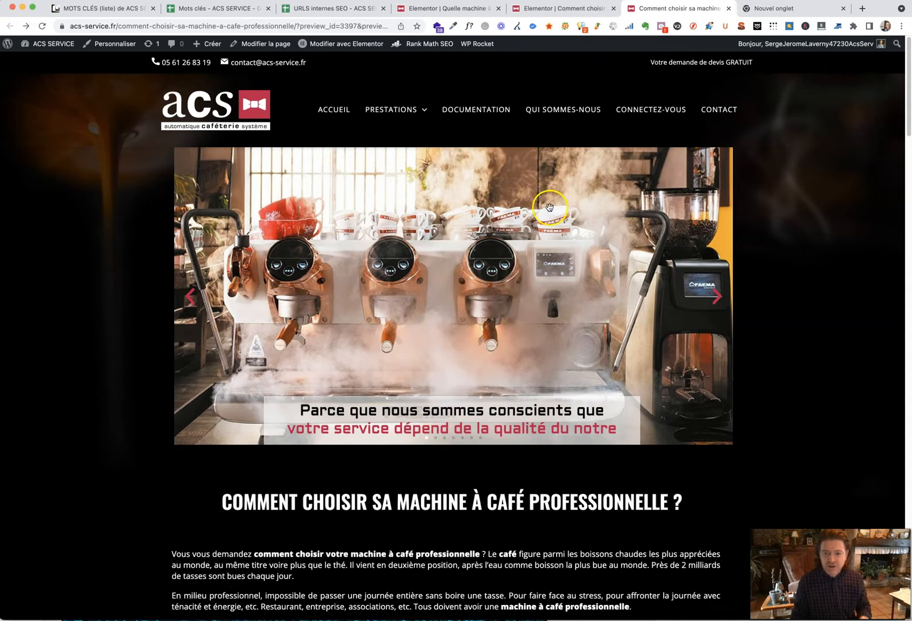
scroll(133, 282, down, 5)
scroll(133, 282, up, 5)
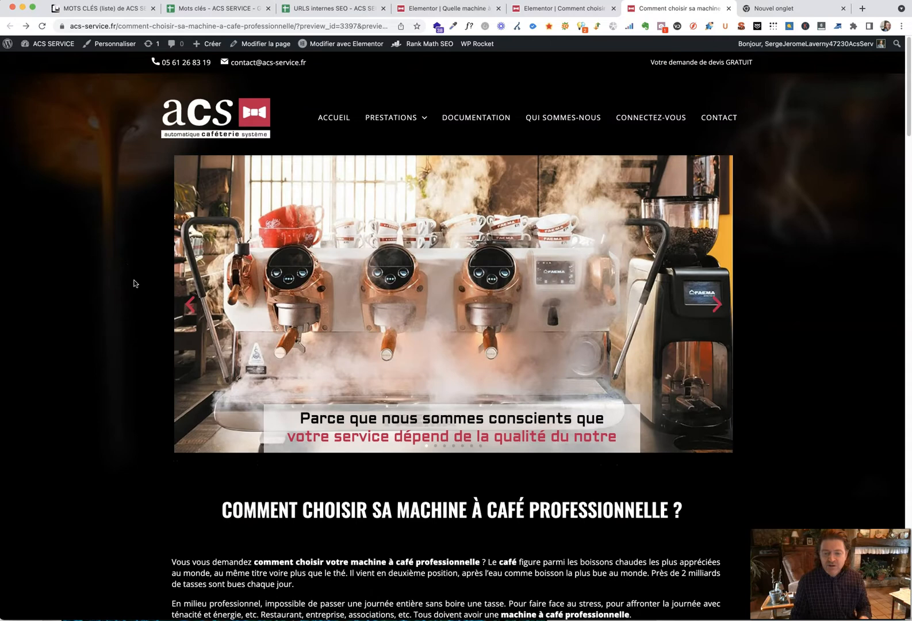
scroll(134, 283, down, 20)
scroll(134, 283, up, 20)
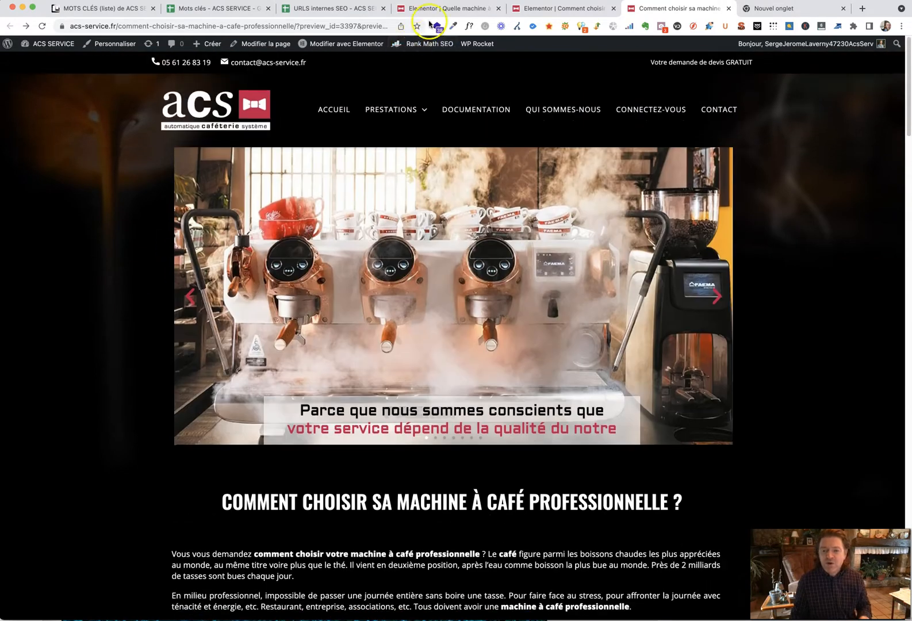
- Switch to the Elementor editor of the "Comment choisir sa machine à café professionnelle ?" article and examine its slider section
click(437, 8)
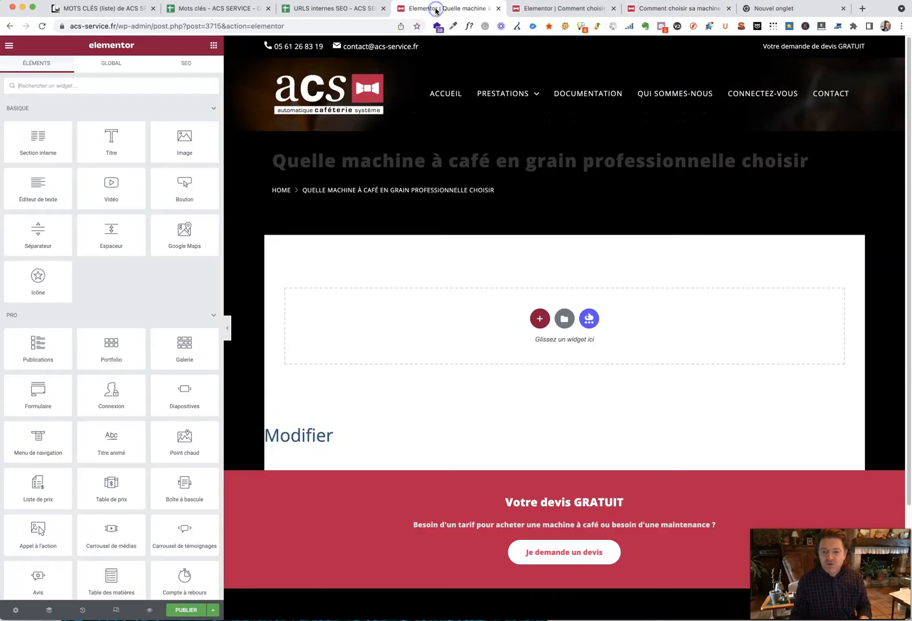
click(556, 8)
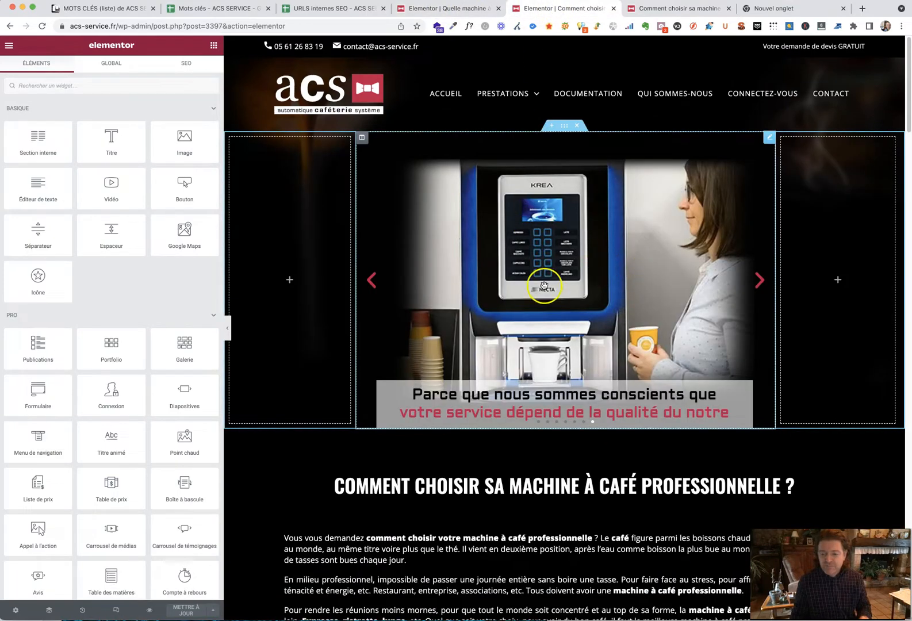
scroll(545, 286, down, 8)
scroll(518, 287, up, 8)
scroll(517, 288, down, 7)
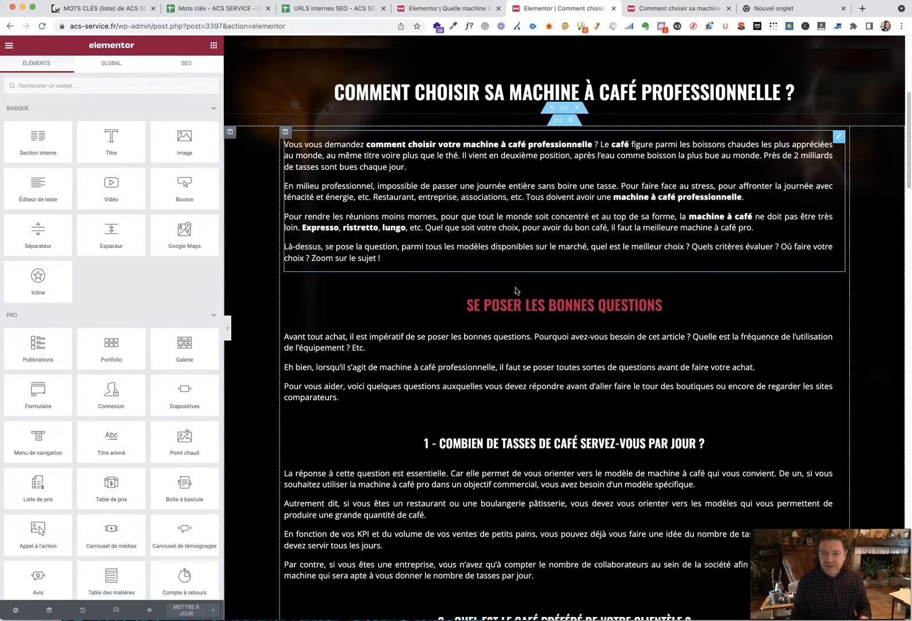
scroll(516, 291, up, 7)
click(687, 172)
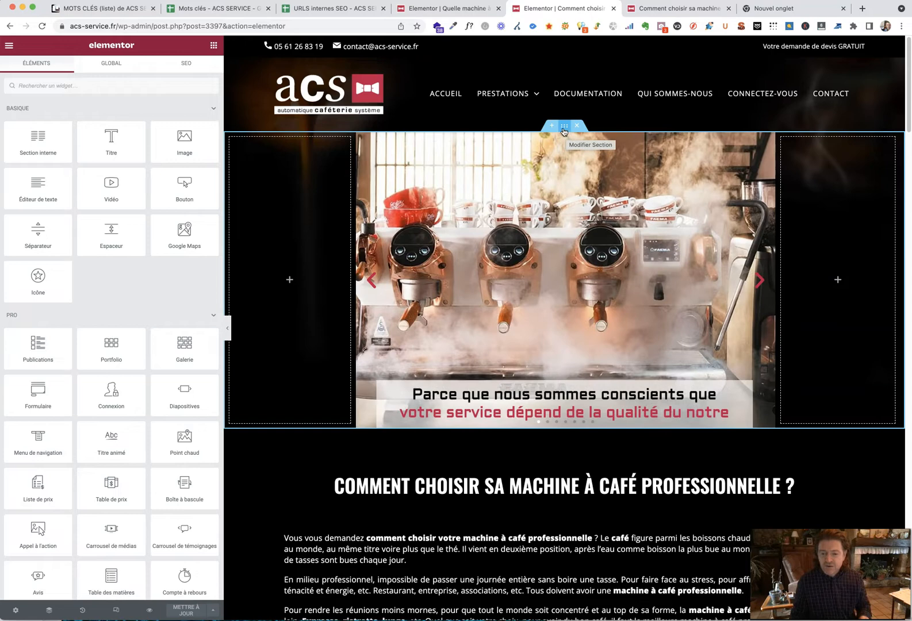
- Add a one-column section at the end of the article and bring up the widget search
scroll(564, 134, down, 20)
scroll(563, 136, down, 15)
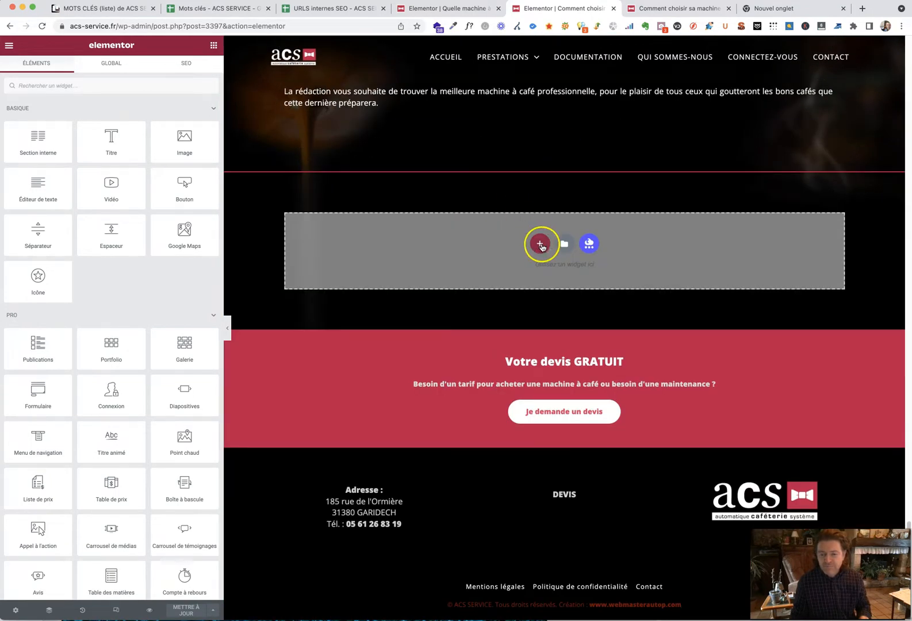
click(541, 245)
click(440, 268)
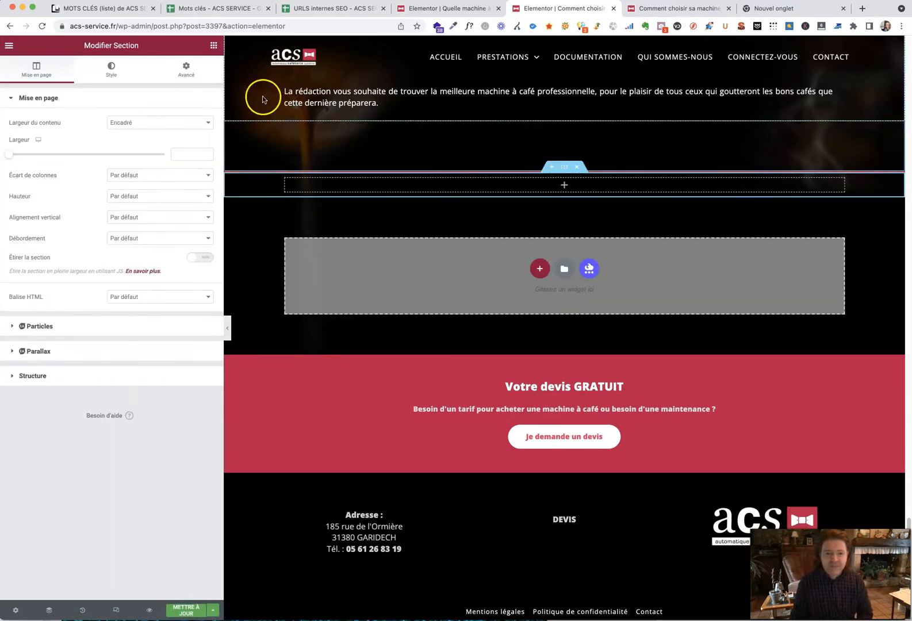
click(214, 45)
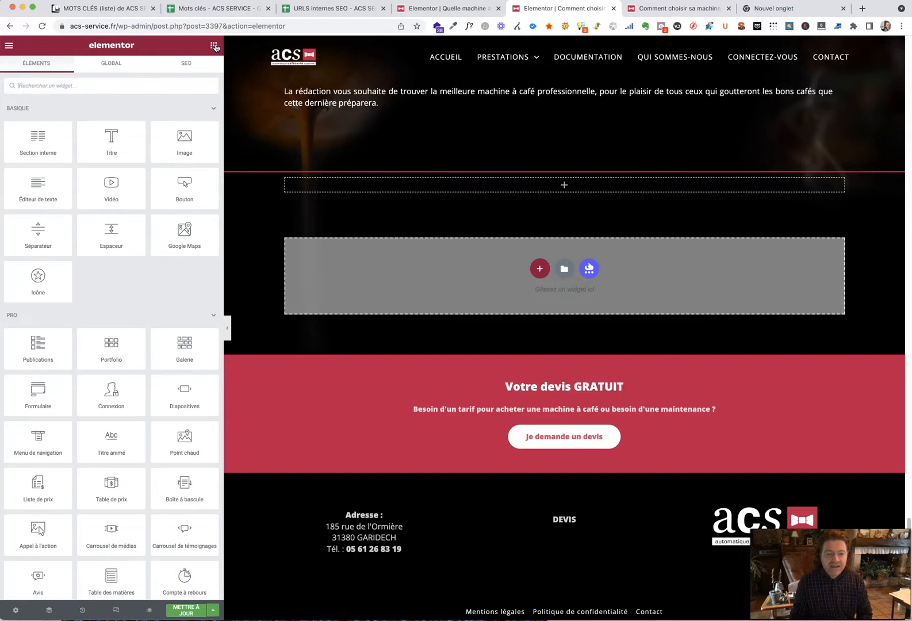
click(106, 84)
text(model)
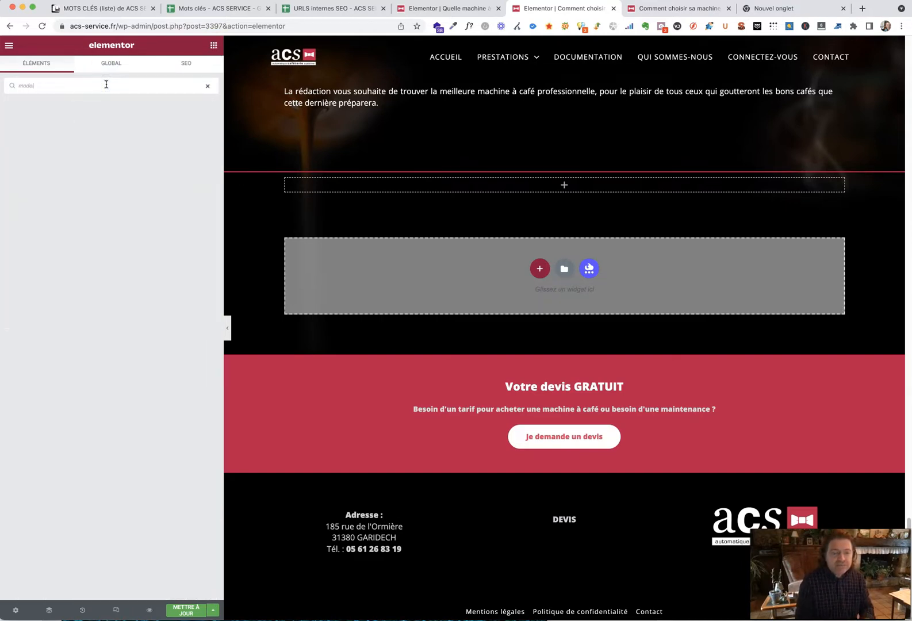
key(BackSpace)
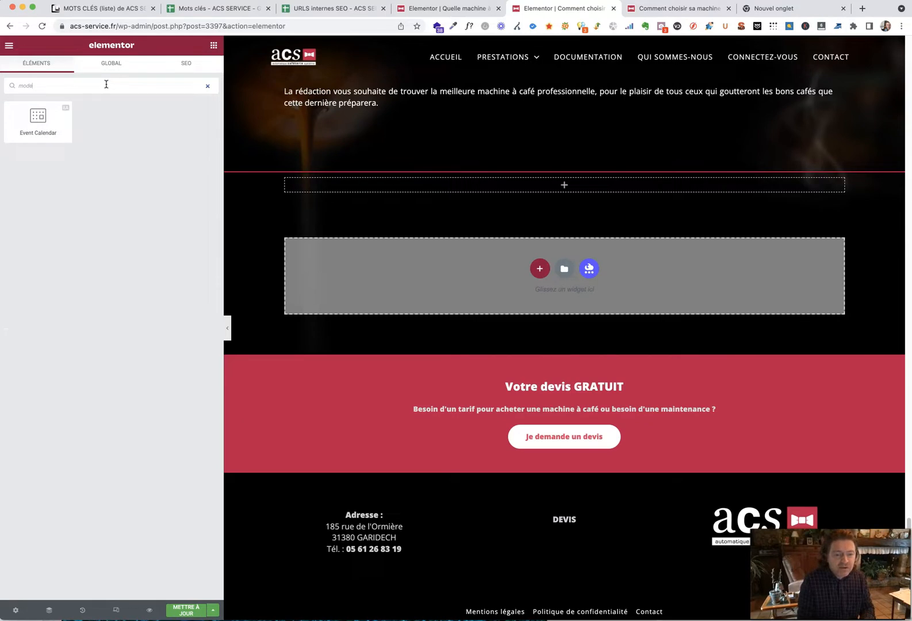
key(BackSpace)
key(BackSpace)
key(BackSpace)
key(BackSpace)
- Search the widgets for "templ" and place the Modèle widget in the new empty section
text(templ)
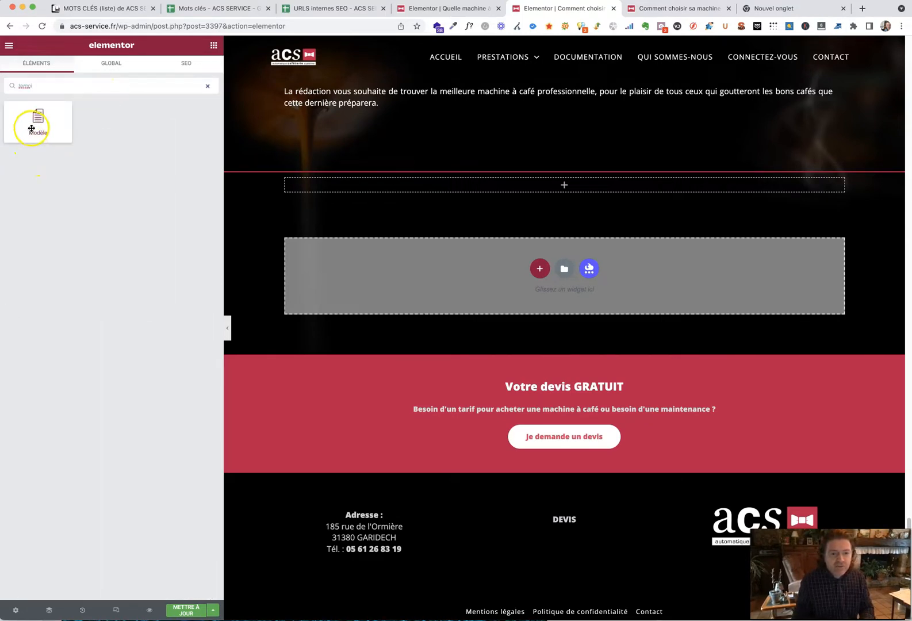
drag(31, 123, 554, 190)
click(606, 197)
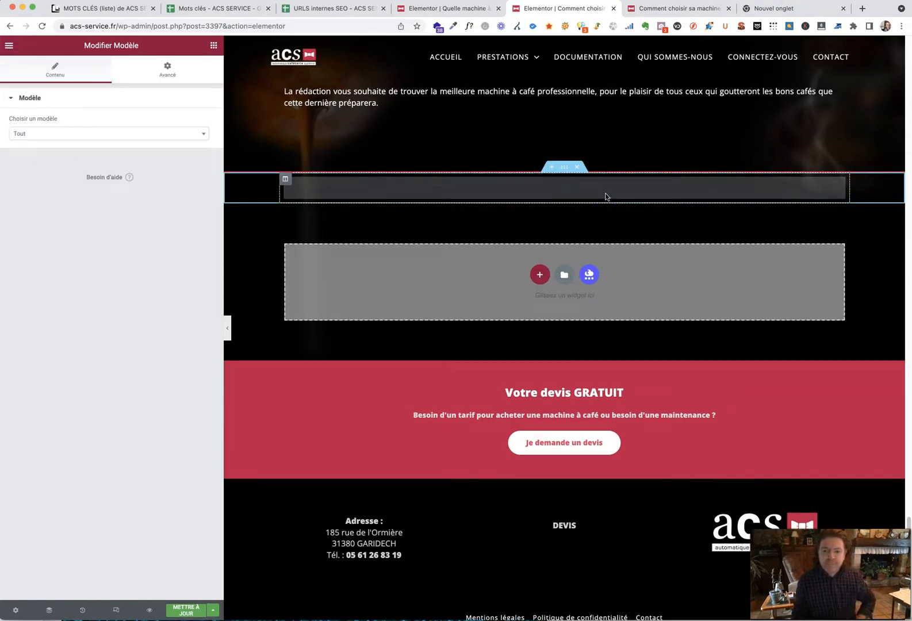
click(628, 171)
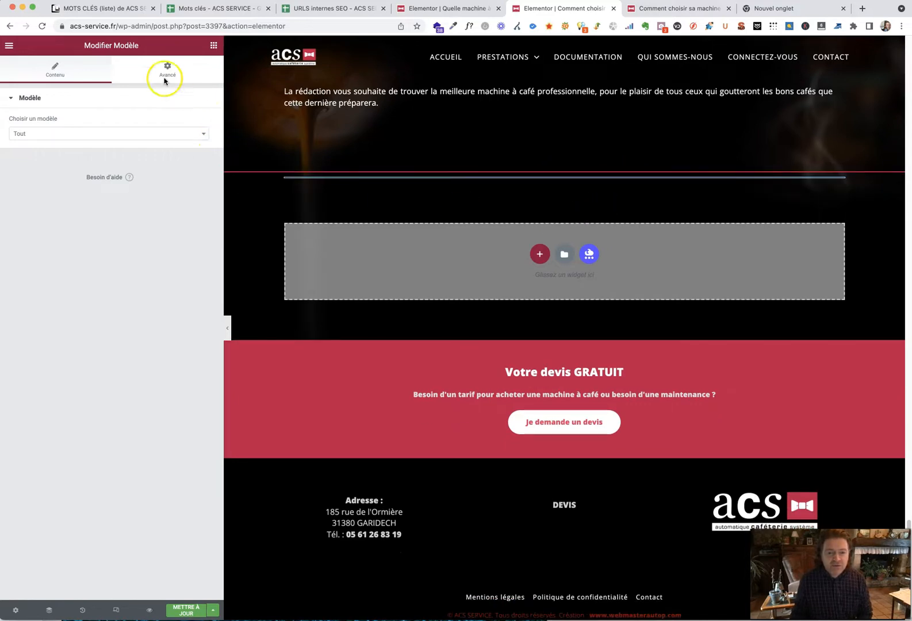
- Search the widget's templates for "slider" and choose "Bloc template slider - 9 novembre 2021 (Modèle)"
click(121, 135)
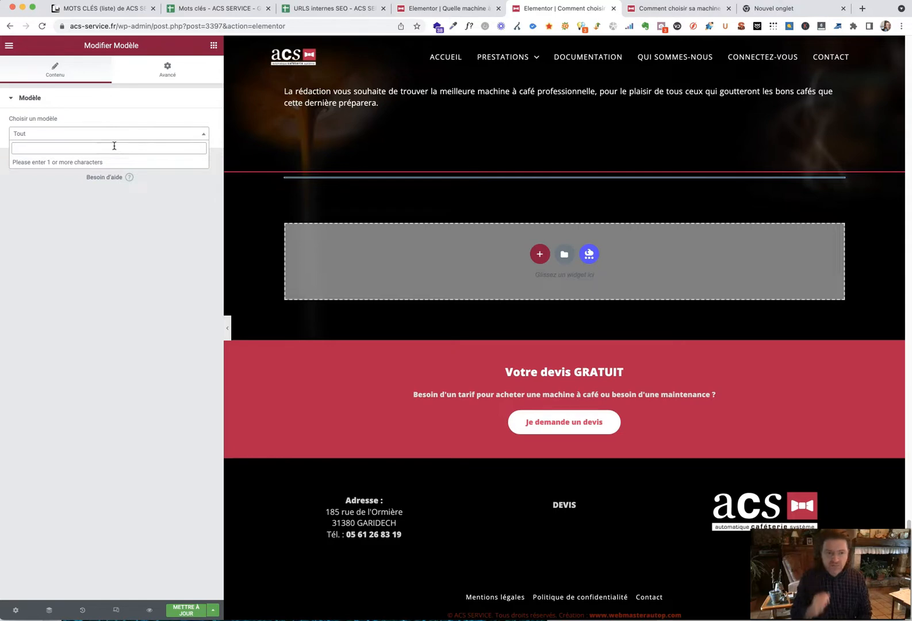
text(sli)
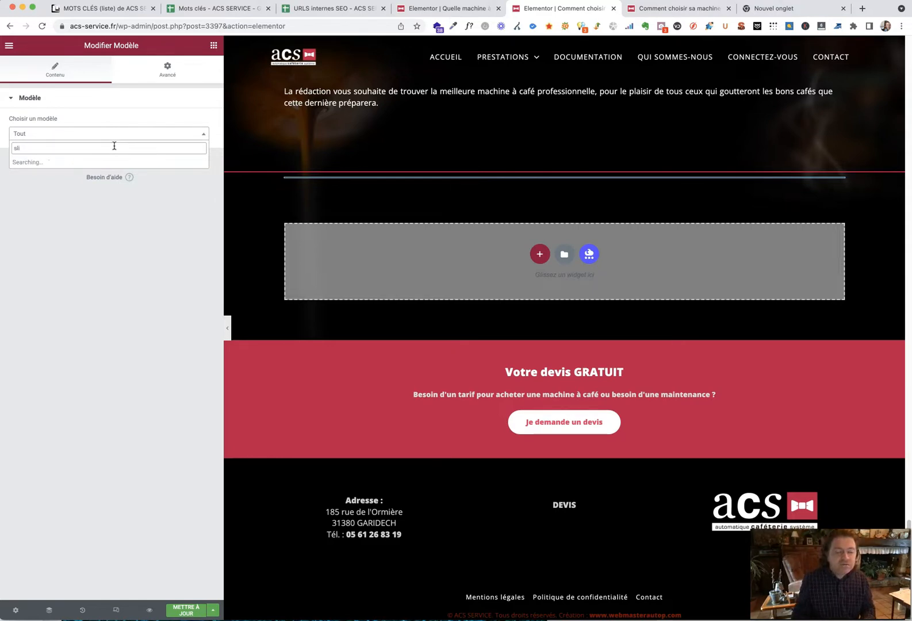
text(der)
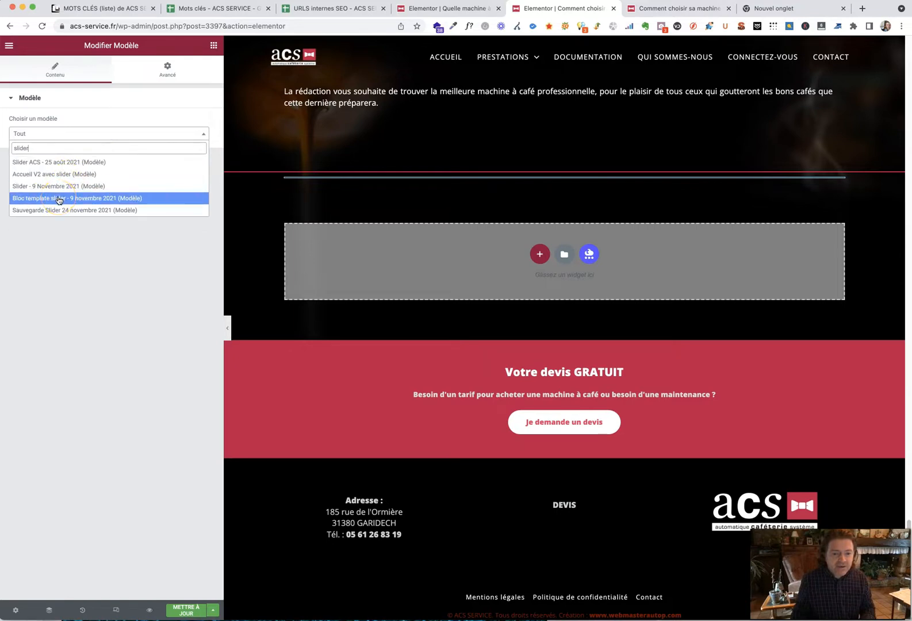
click(58, 198)
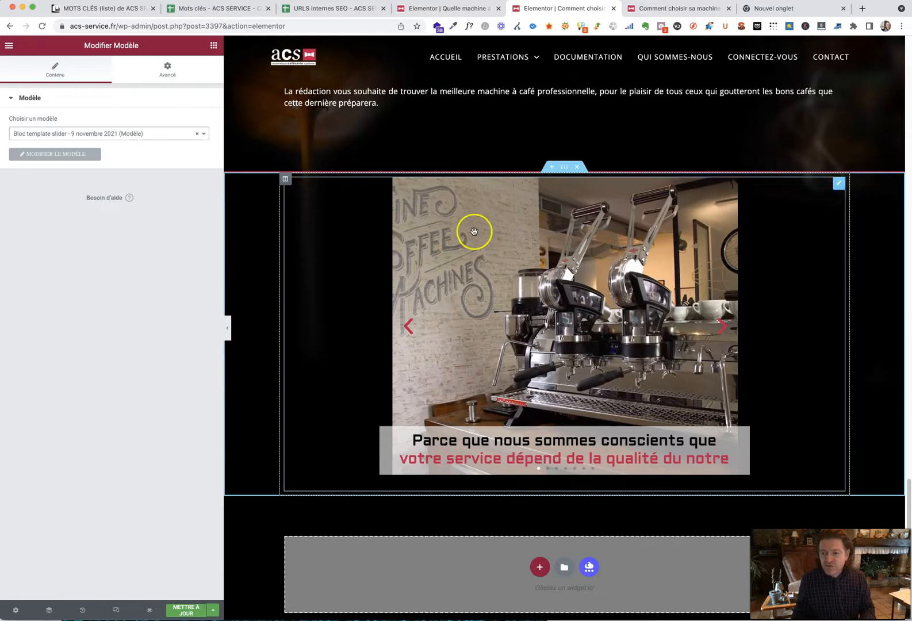
- Move the template slider section up the page to just below the original slider section
mouse_move(834, 188)
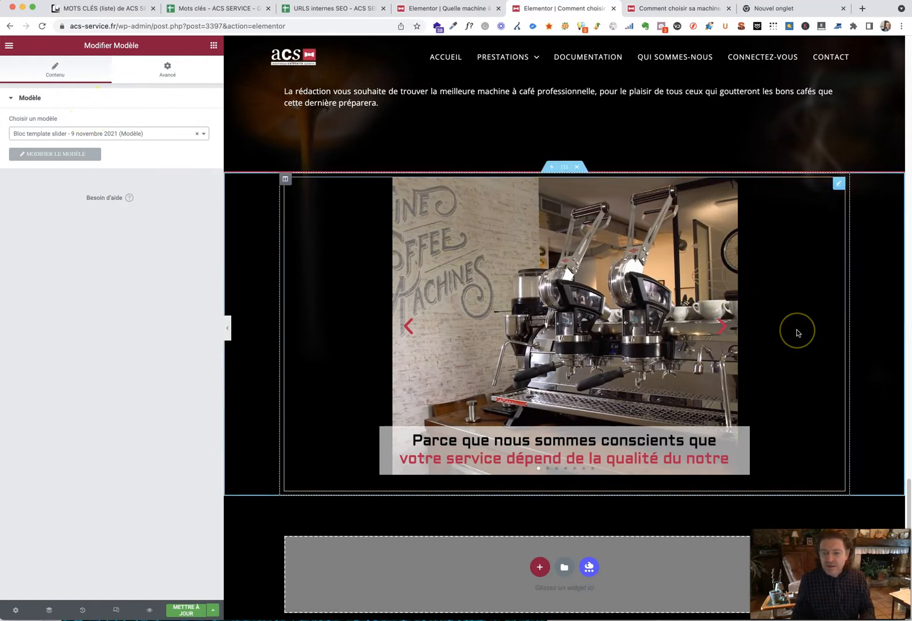
scroll(798, 333, up, 5)
drag(567, 322, 473, 35)
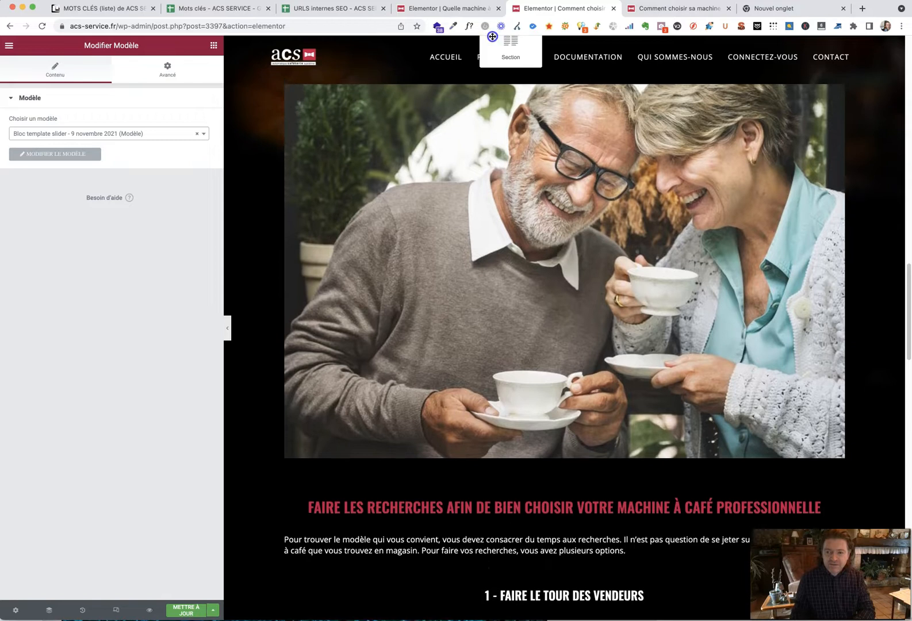
drag(492, 36, 519, 34)
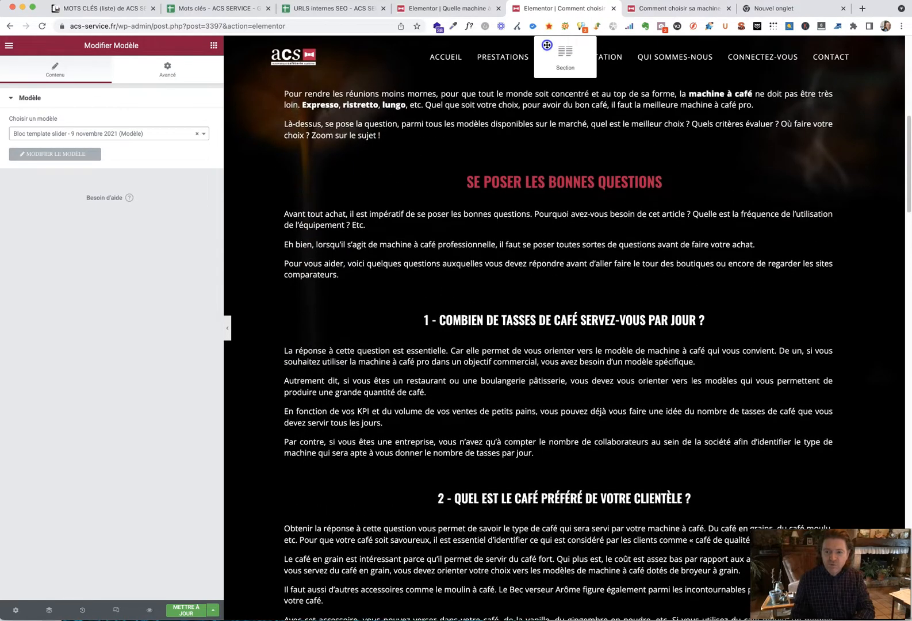
drag(550, 47, 545, 91)
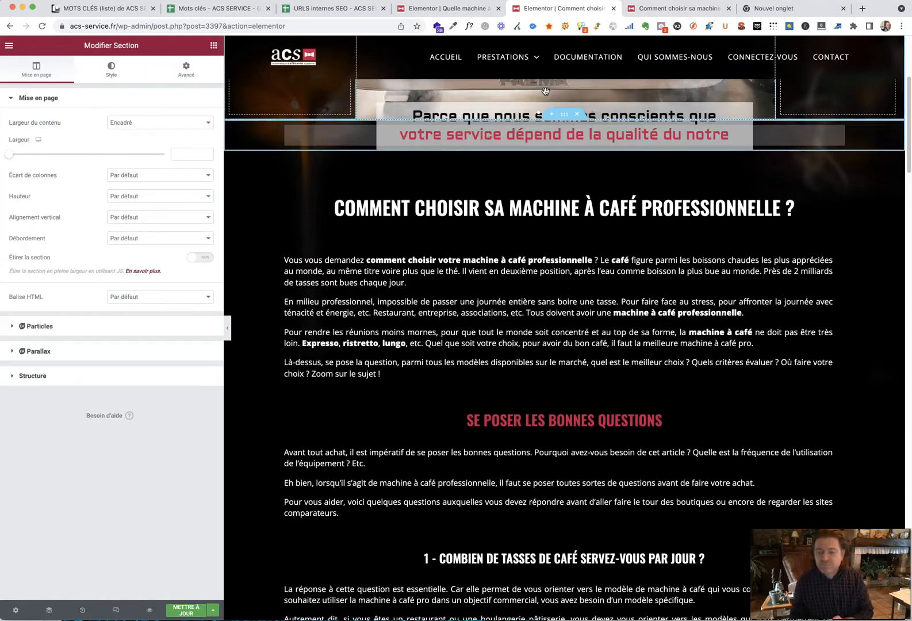
- Delete the original slider section at the beginning of the page
scroll(545, 91, up, 4)
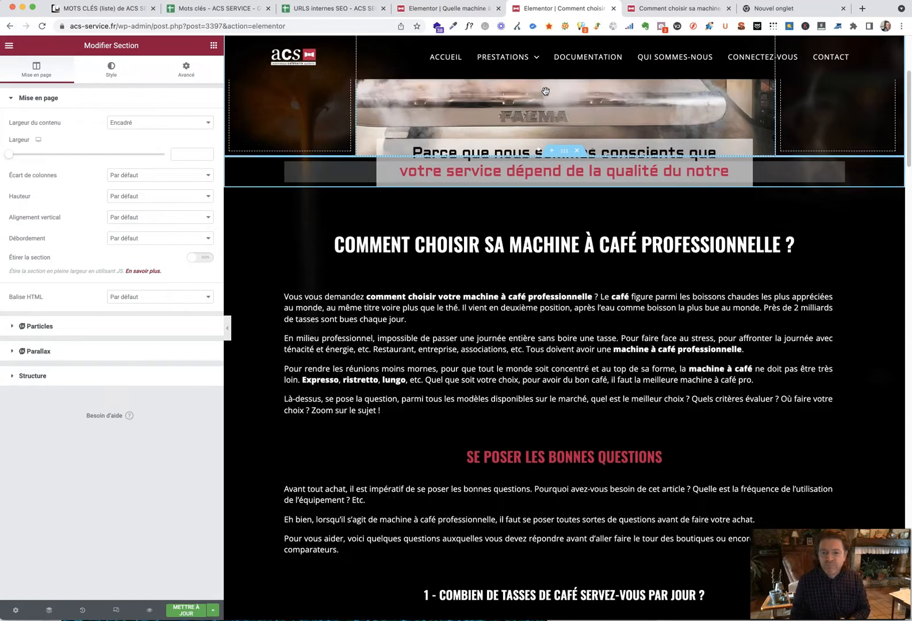
scroll(546, 91, up, 1)
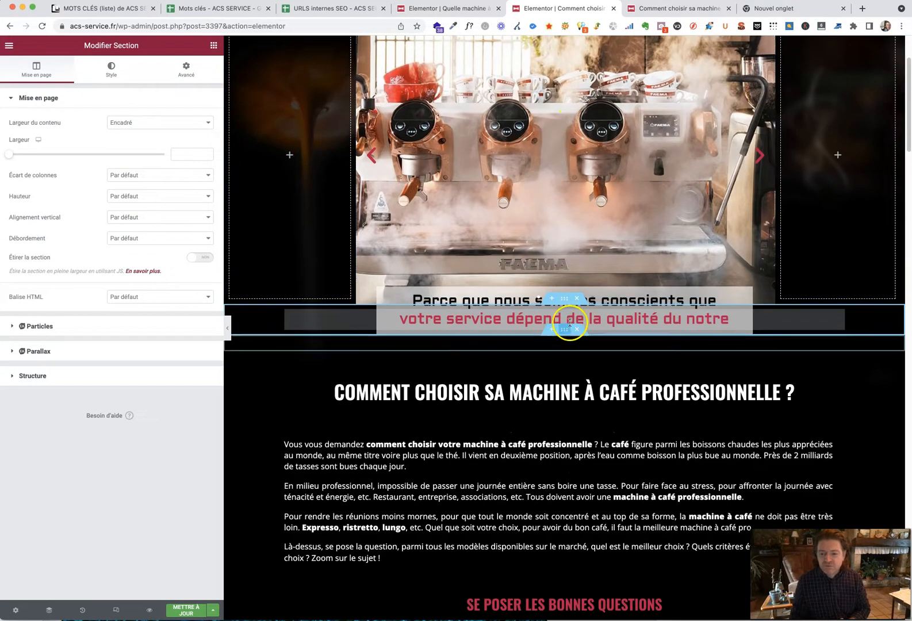
scroll(613, 227, up, 1)
scroll(612, 227, up, 3)
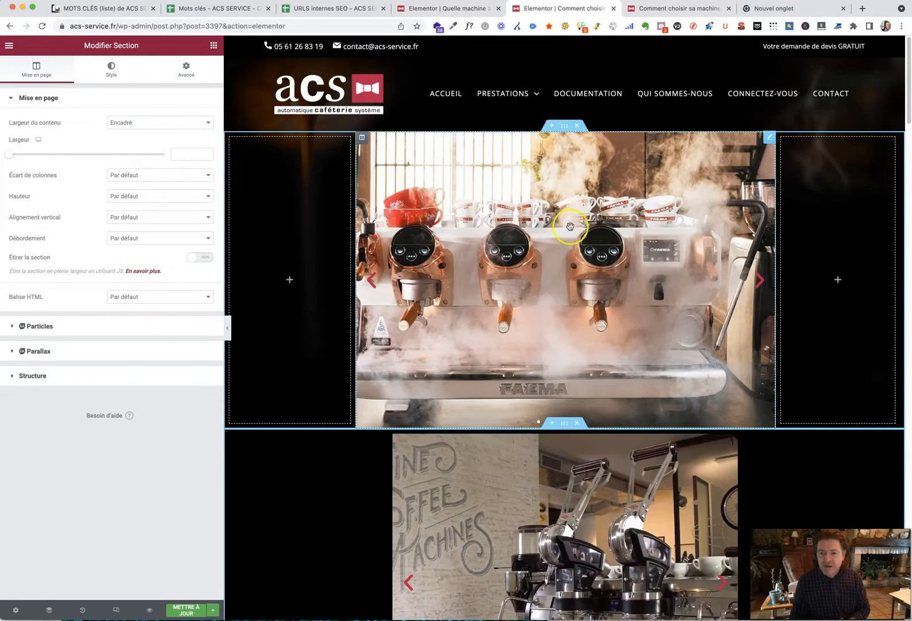
click(579, 127)
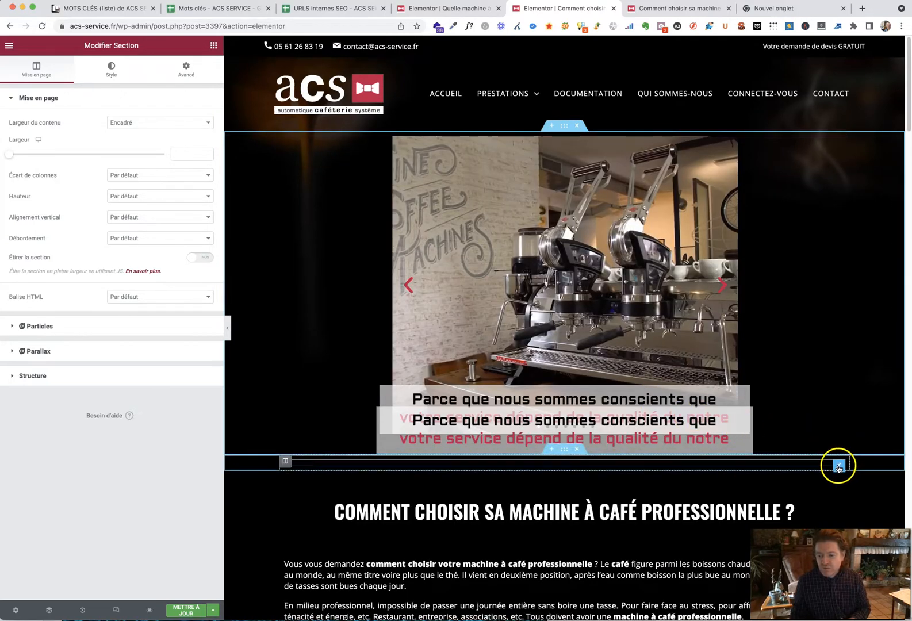
- Delete the leftover Dual Color Heading widget whose caption overlaps the template slider
right_click(838, 467)
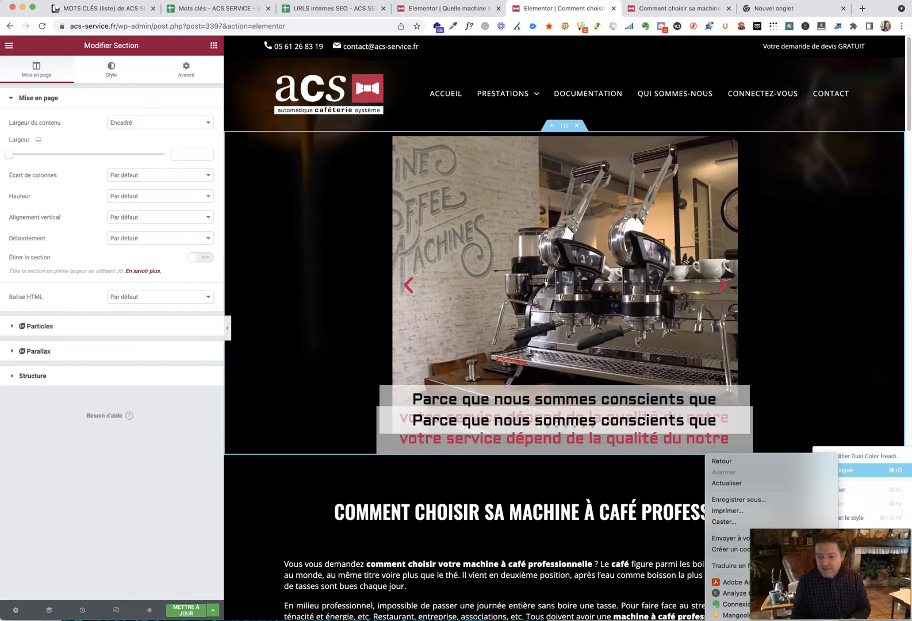
click(844, 546)
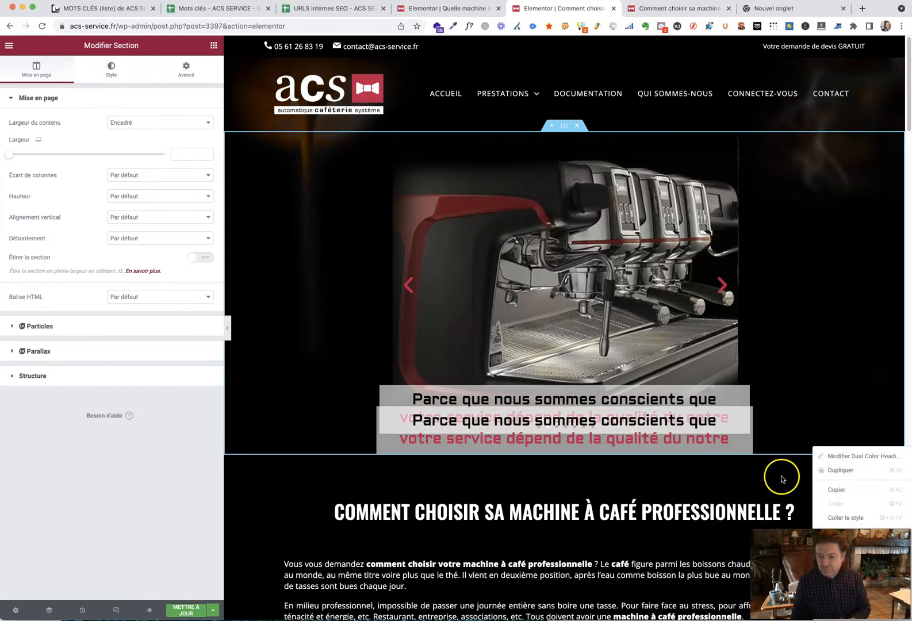
click(756, 375)
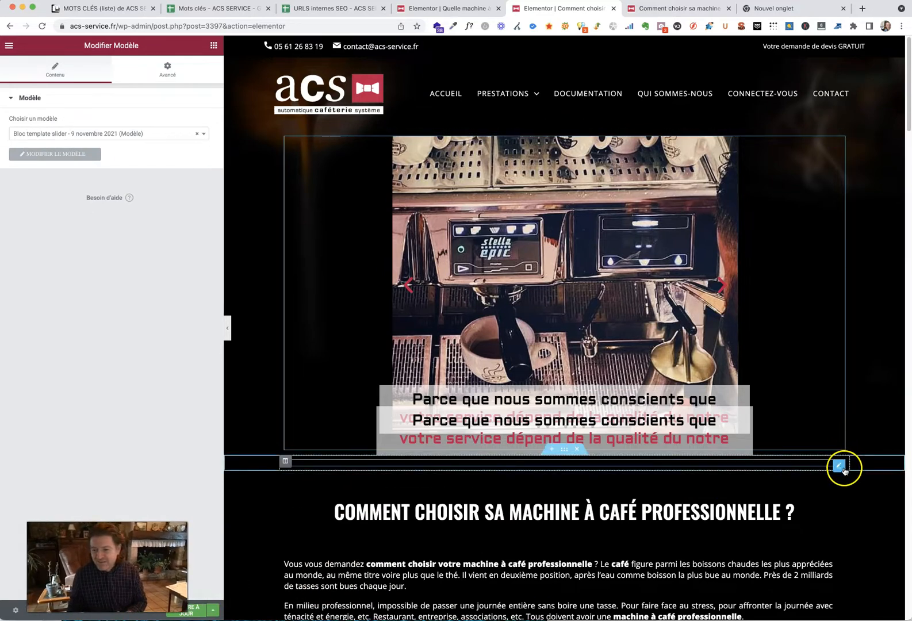
right_click(841, 469)
click(869, 493)
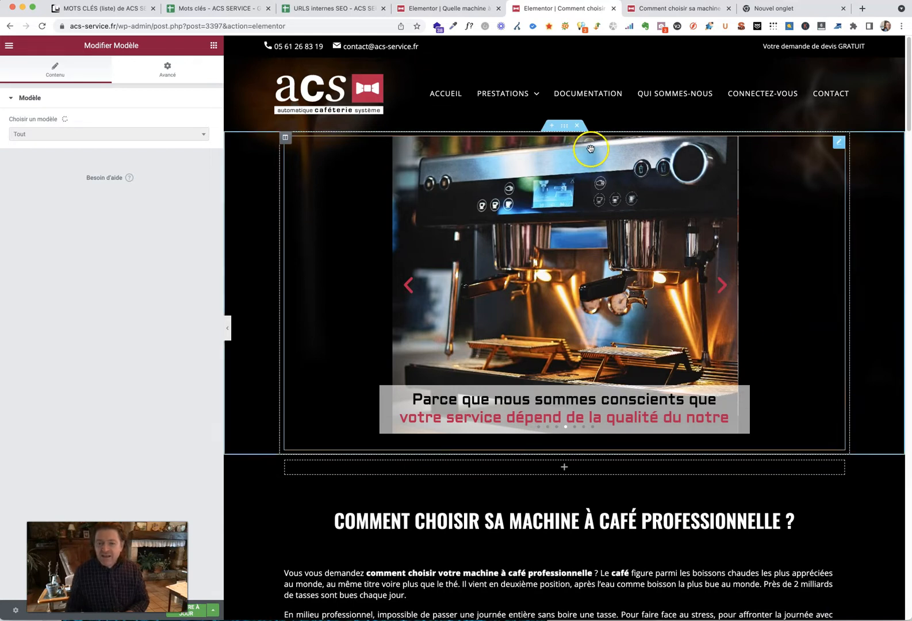
- Set the template slider section's content width to Pleine largeur
click(564, 126)
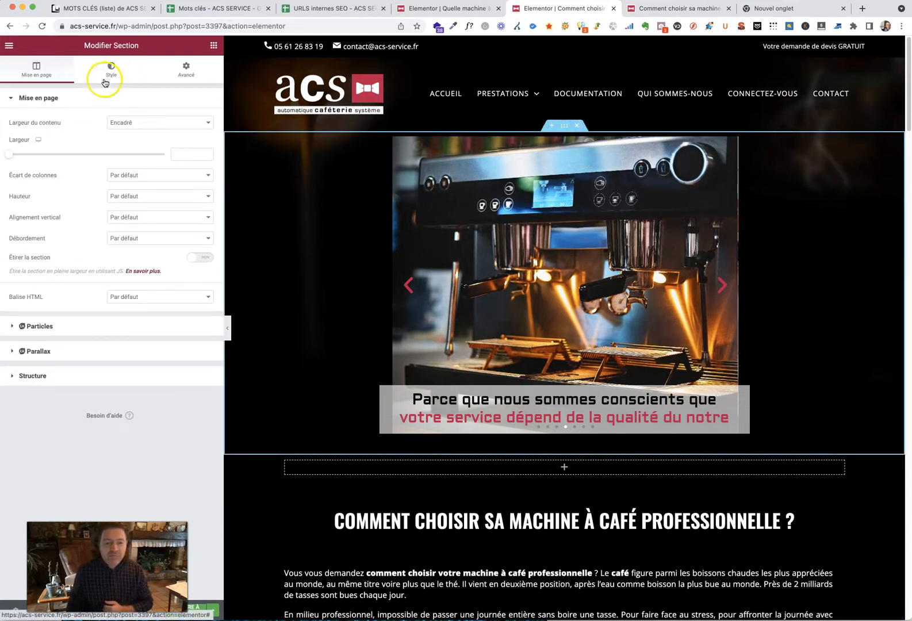
click(141, 123)
click(141, 131)
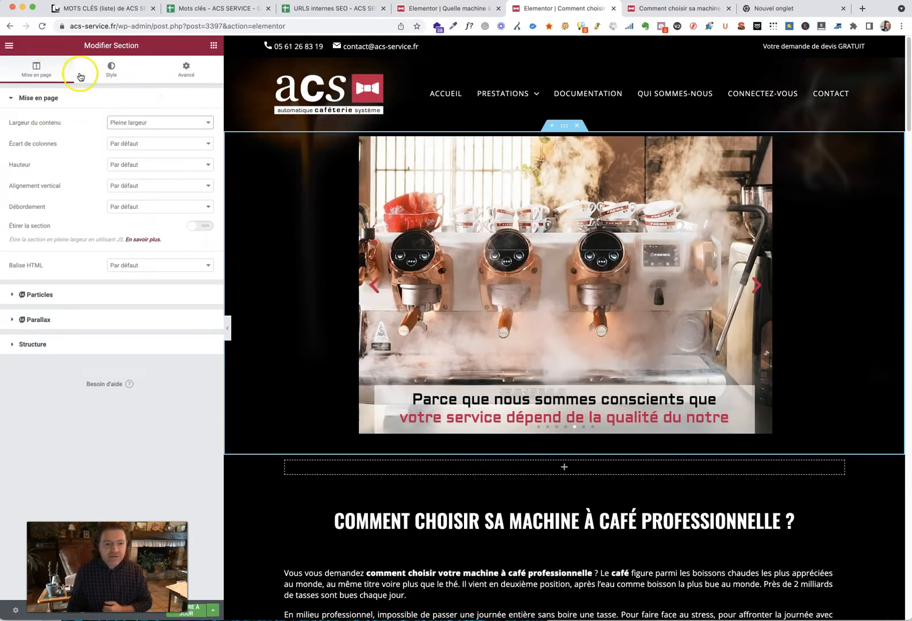
- Enable stretching for the template slider section and set its margin and inner margin to 0
click(205, 228)
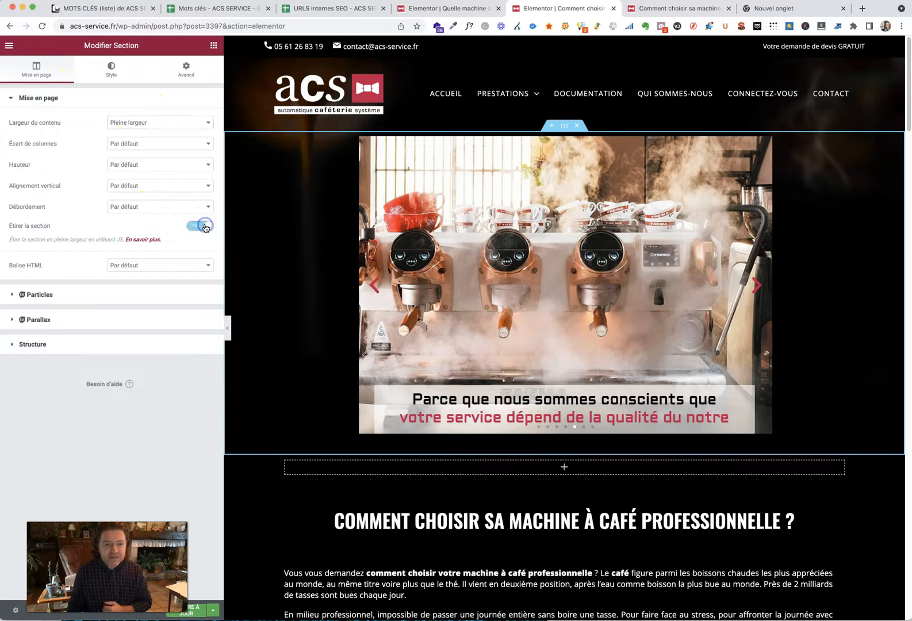
click(187, 69)
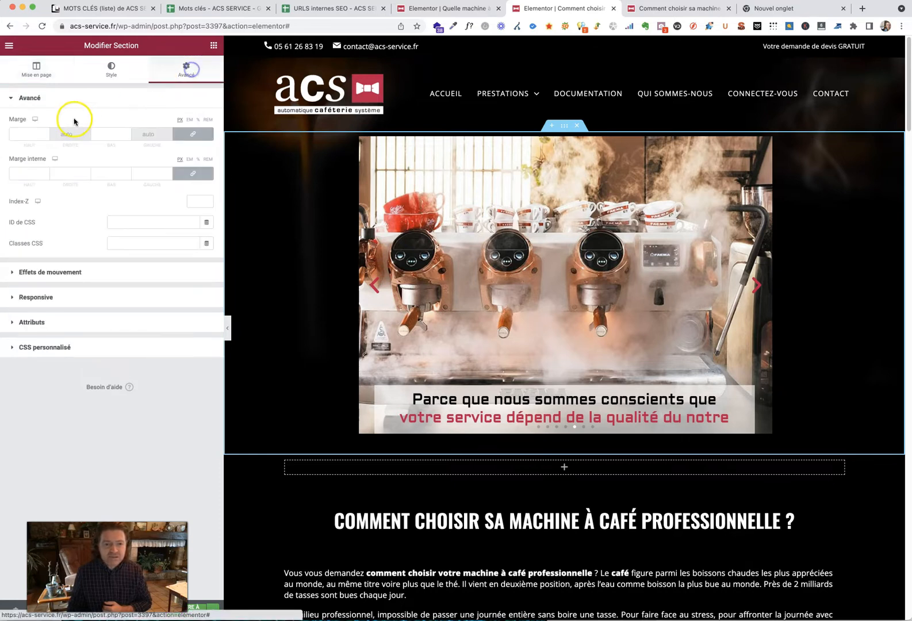
click(45, 136)
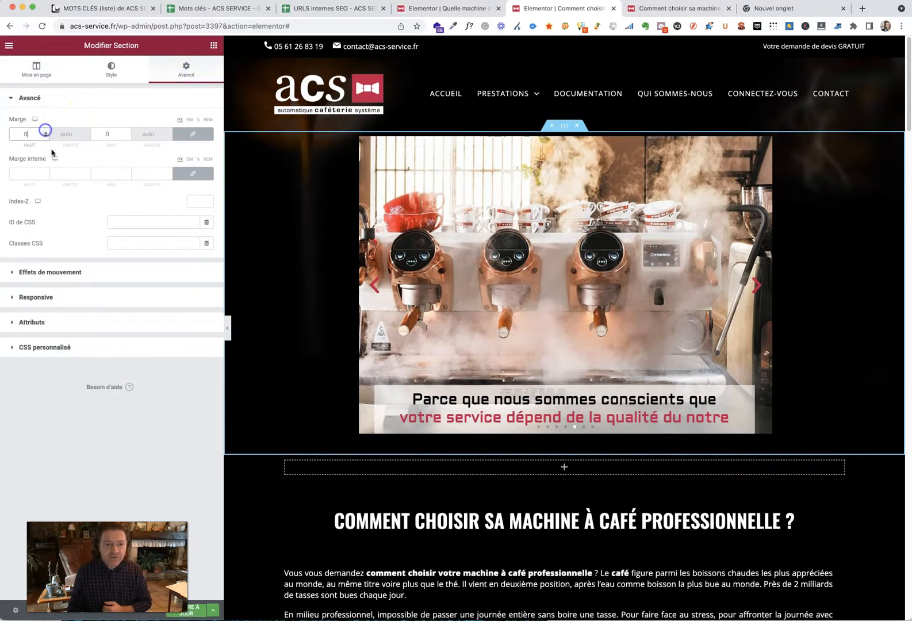
click(46, 176)
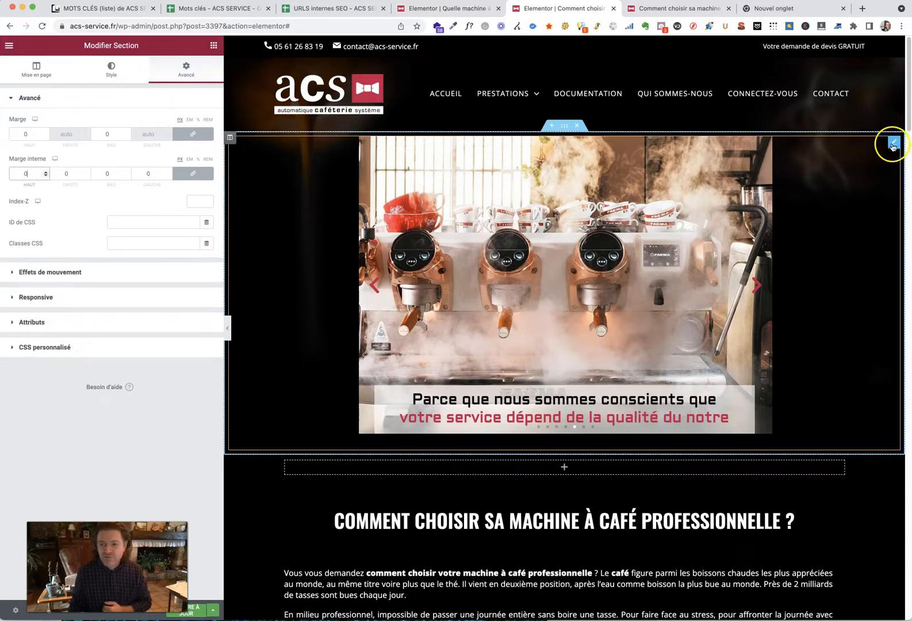
- Set the margin and inner margin of the slider's Modèle widget to 0 on all sides
click(893, 143)
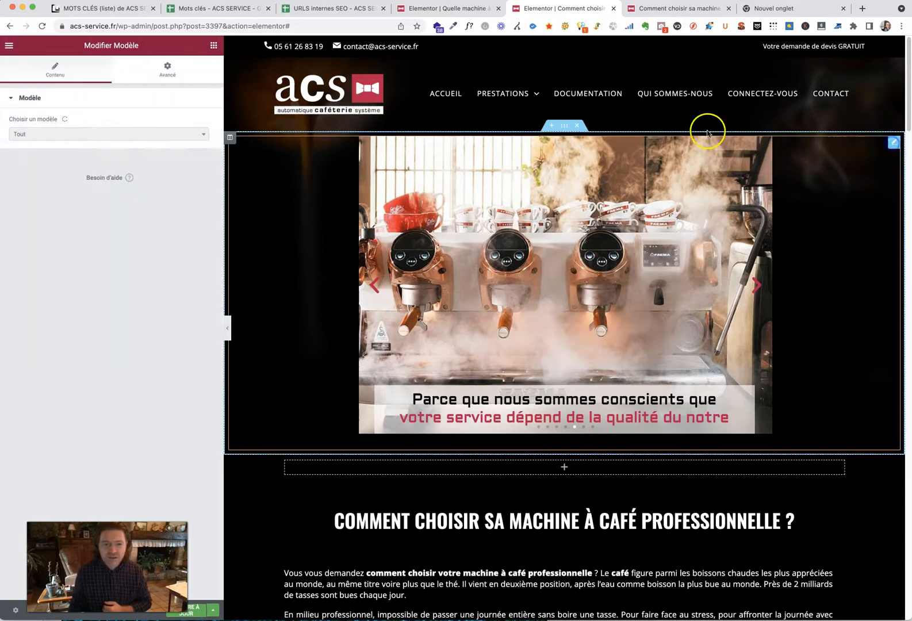
click(159, 70)
click(168, 136)
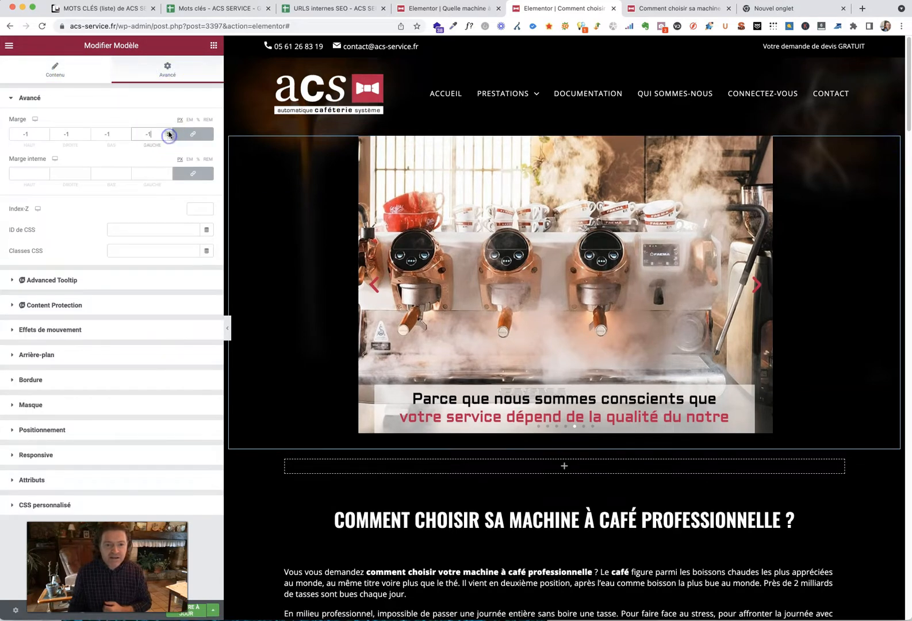
click(168, 175)
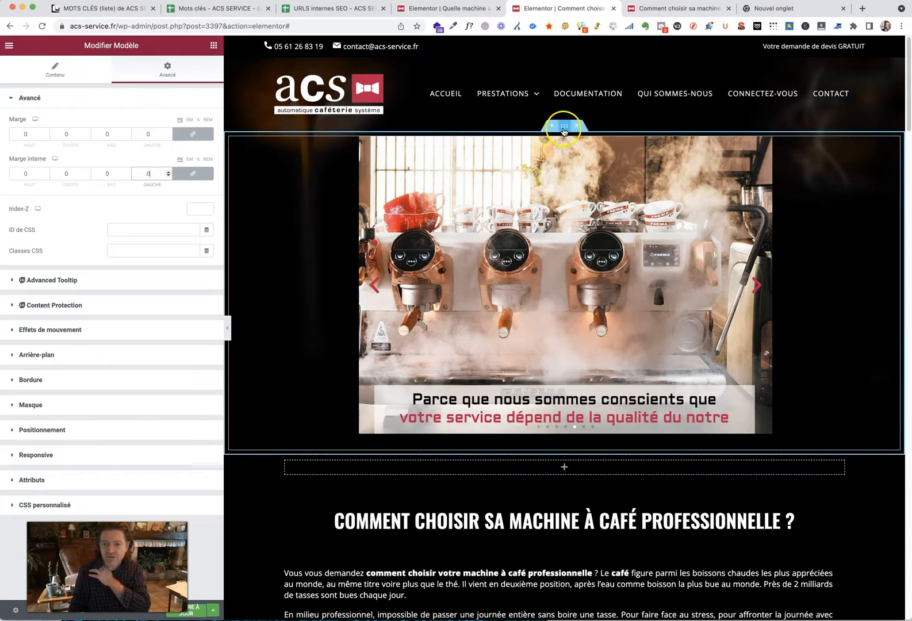
- Set the margin and inner margin of the column holding the template slider to 0 on all sides
click(230, 138)
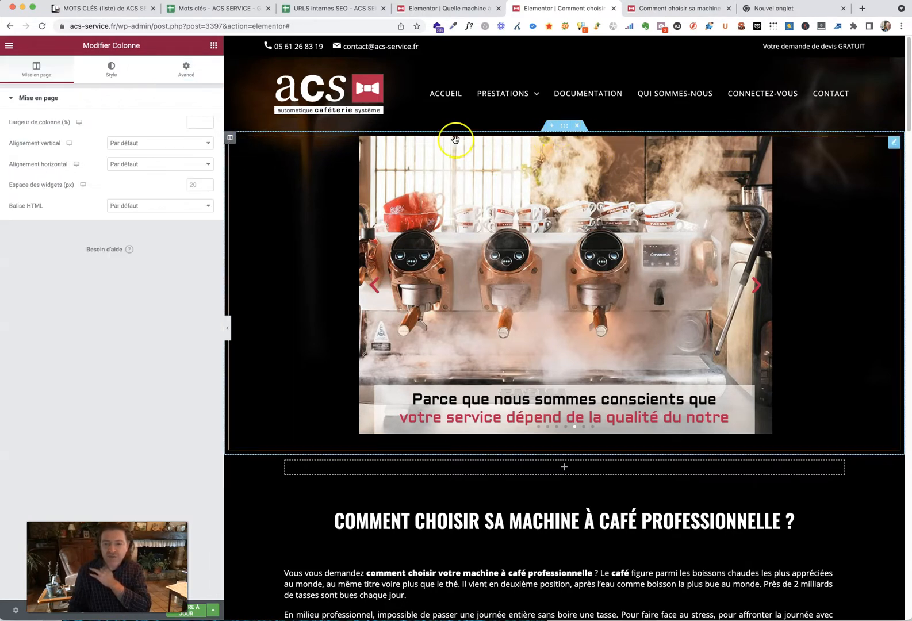
click(566, 130)
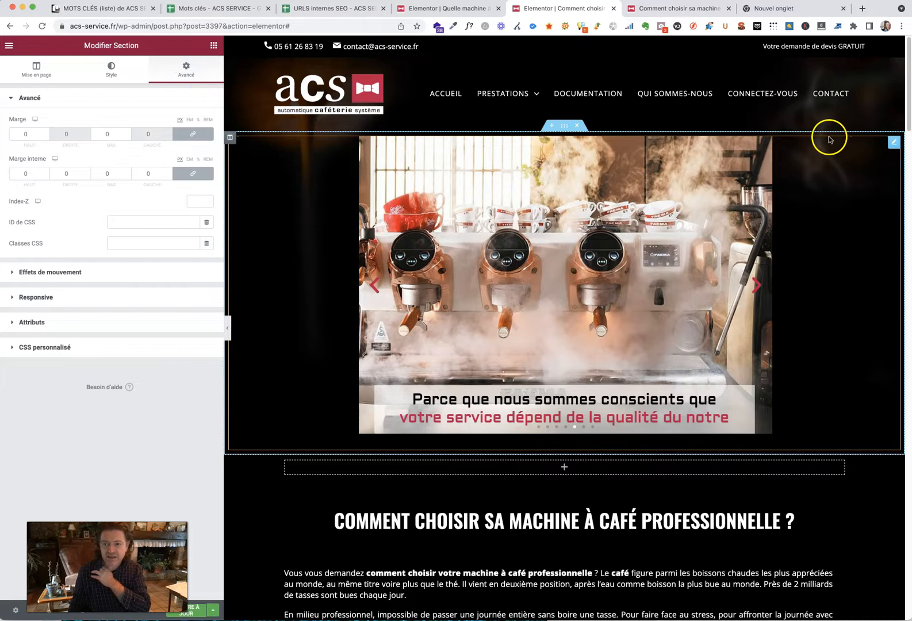
click(230, 139)
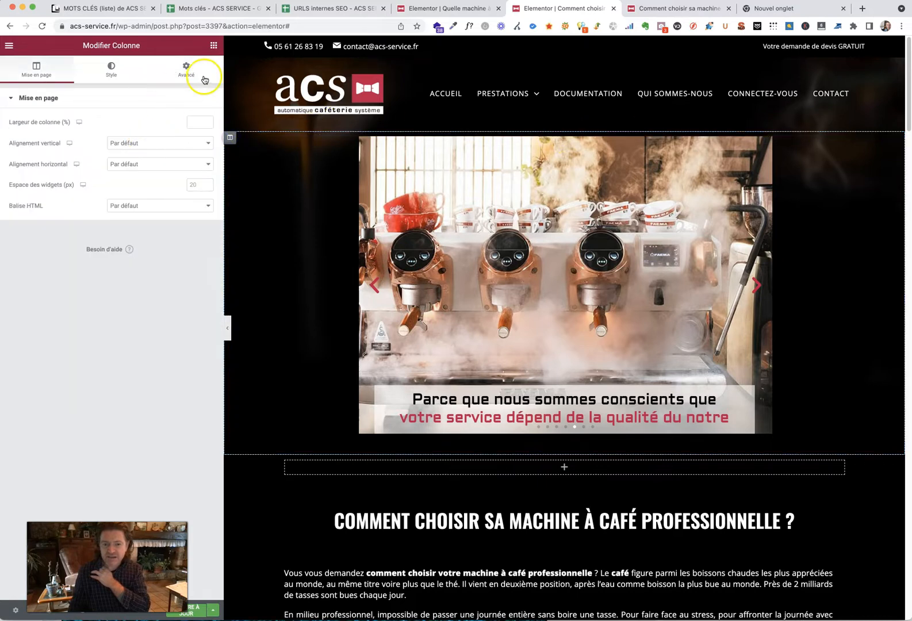
click(186, 70)
click(86, 136)
click(87, 132)
click(87, 177)
click(87, 171)
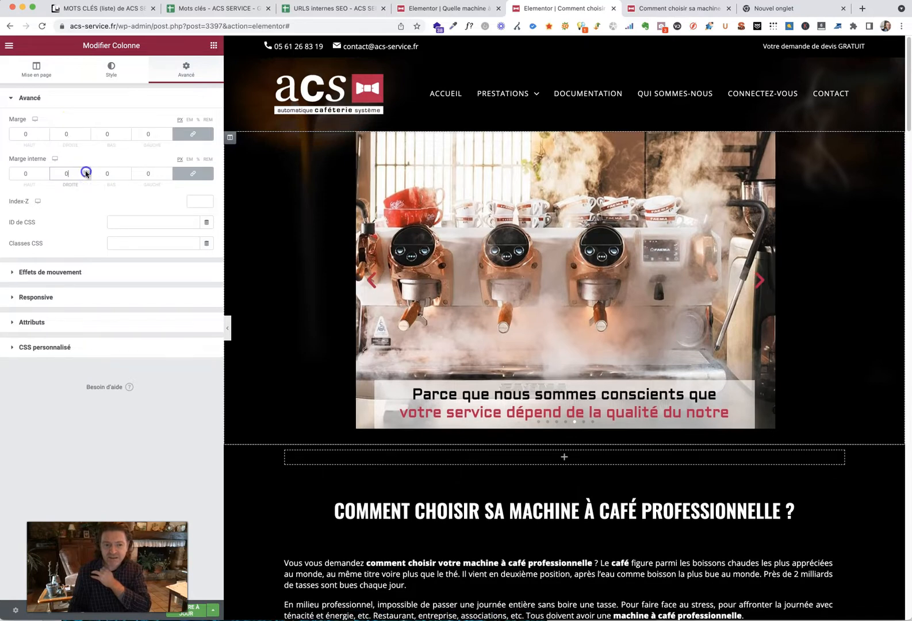
- Check the slider widget's spacing and template choice, and the section's content width and column gap options
click(898, 138)
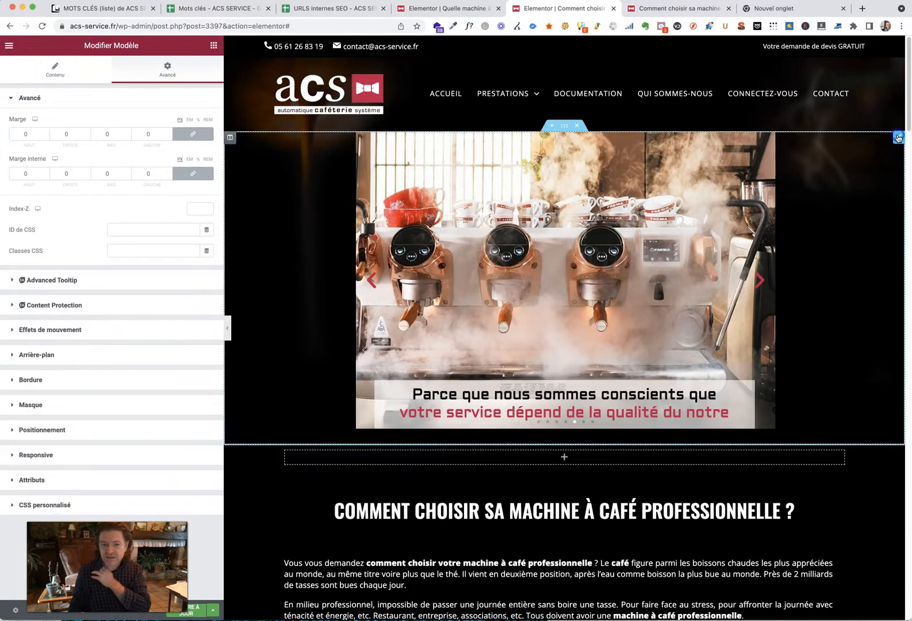
mouse_move(389, 143)
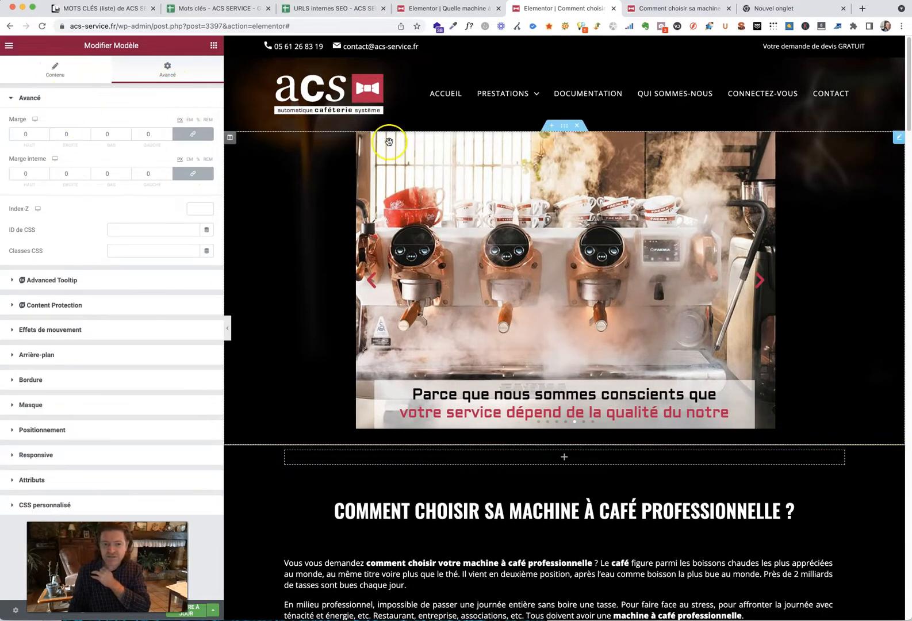
click(565, 129)
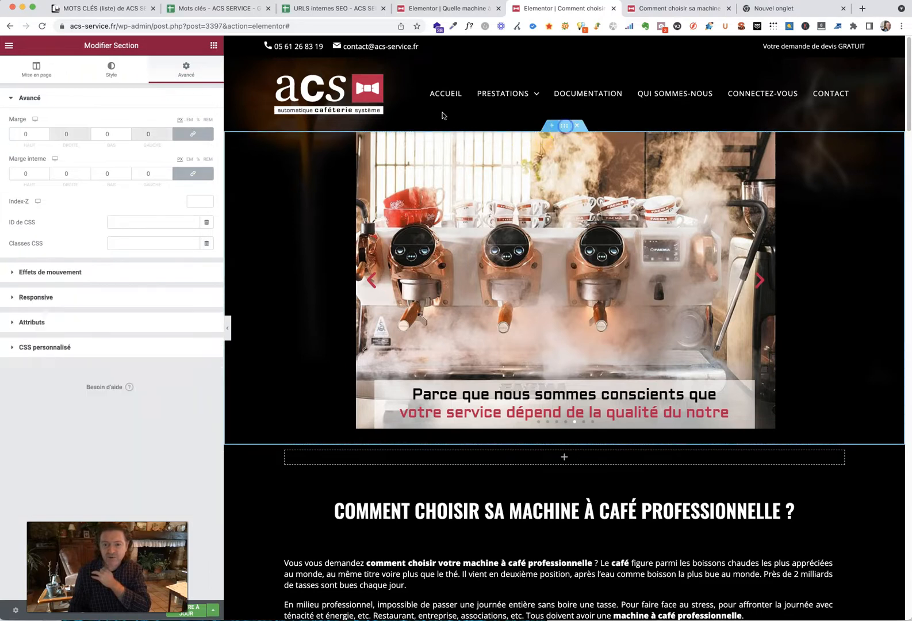
click(37, 70)
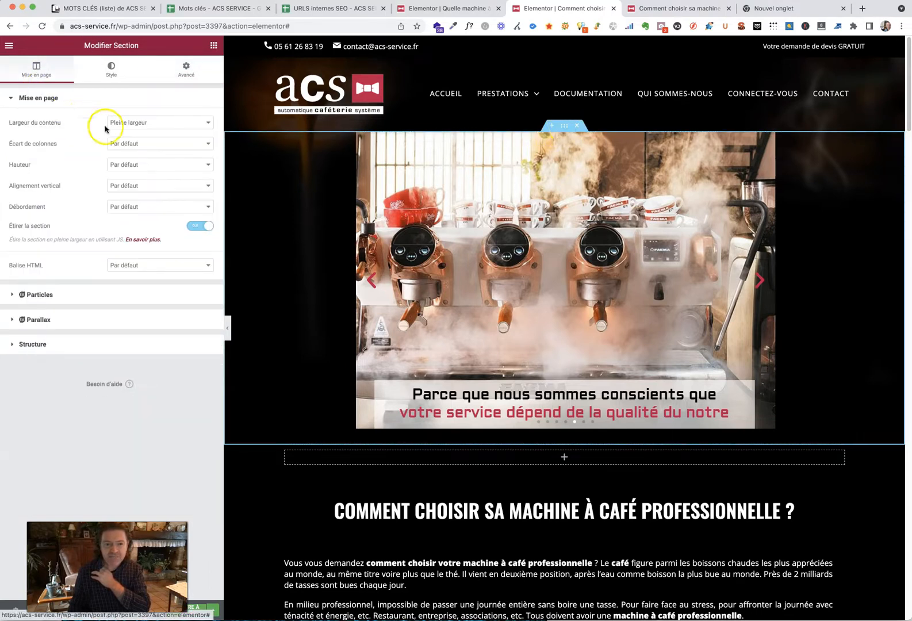
click(133, 123)
click(135, 122)
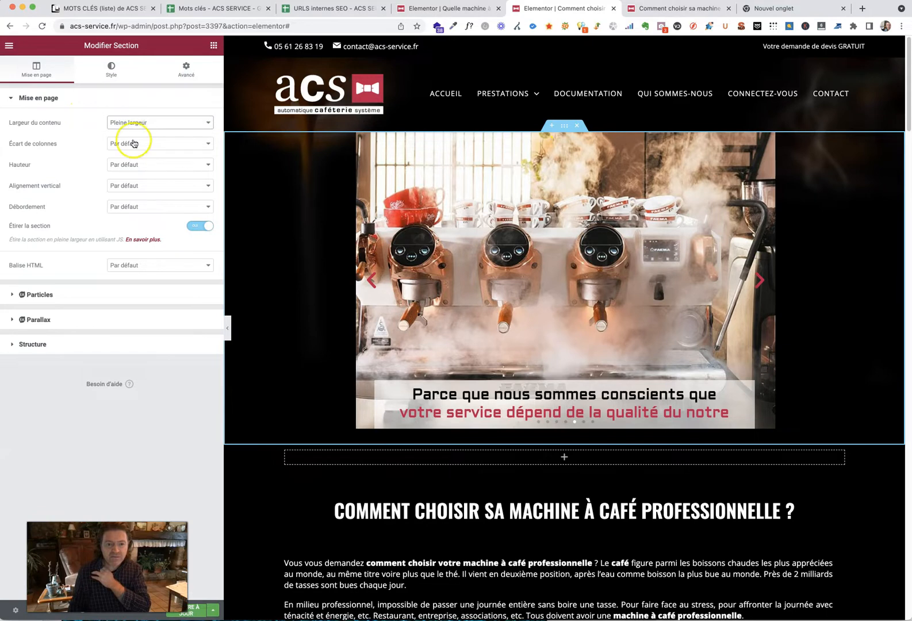
click(134, 143)
click(133, 102)
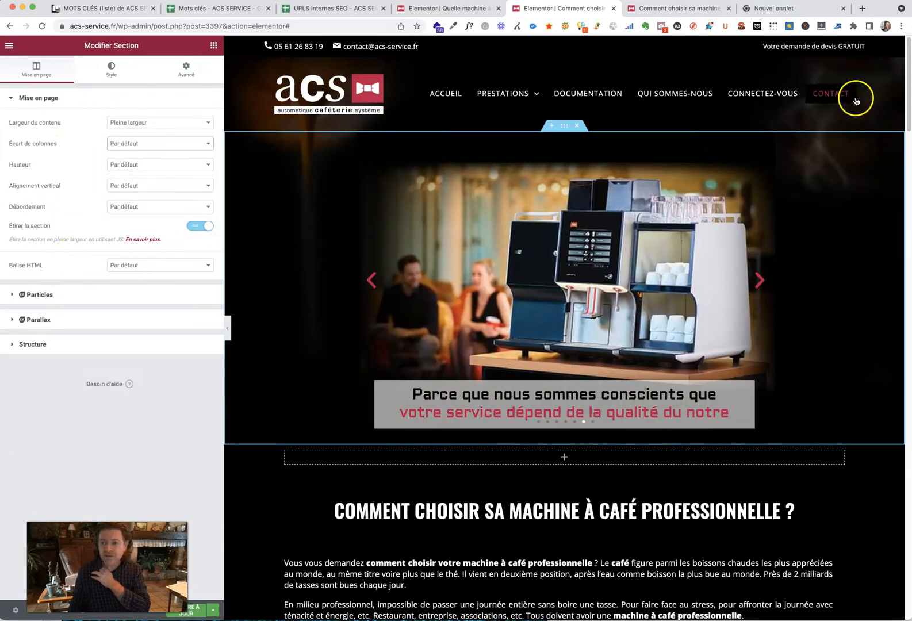
click(895, 137)
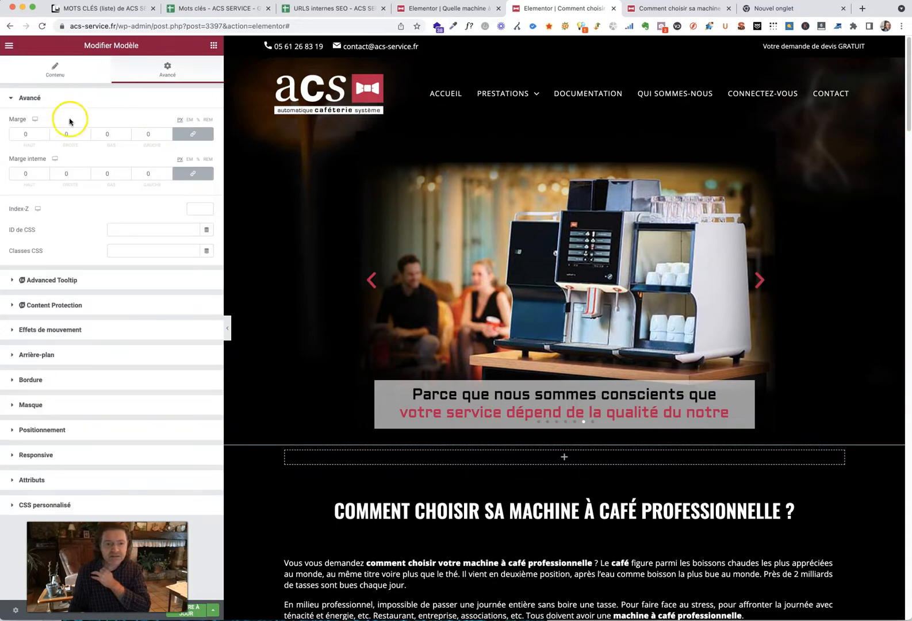
click(57, 70)
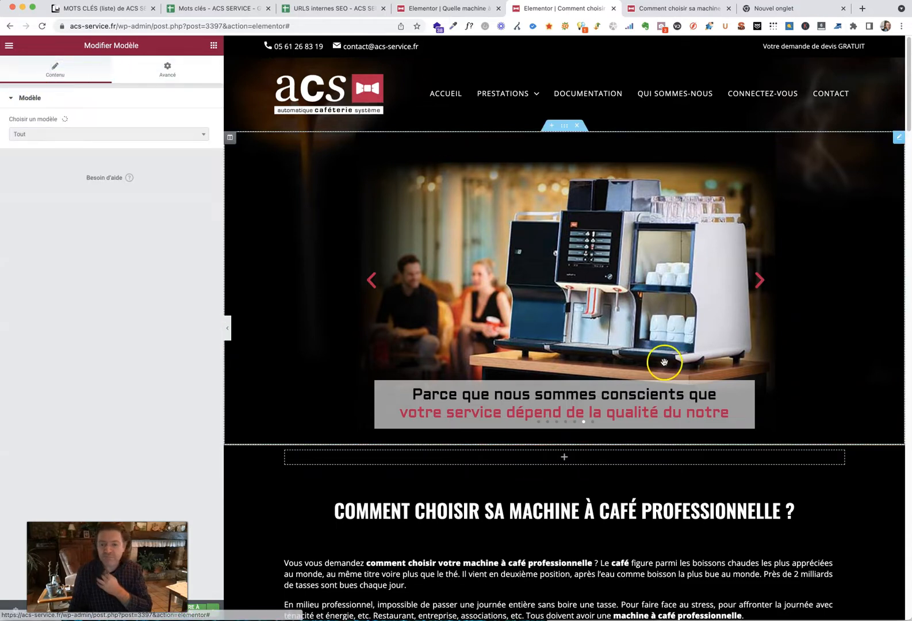
- Compare the editor with the article's preview page and update the article with the changes made to the slider section
click(702, 10)
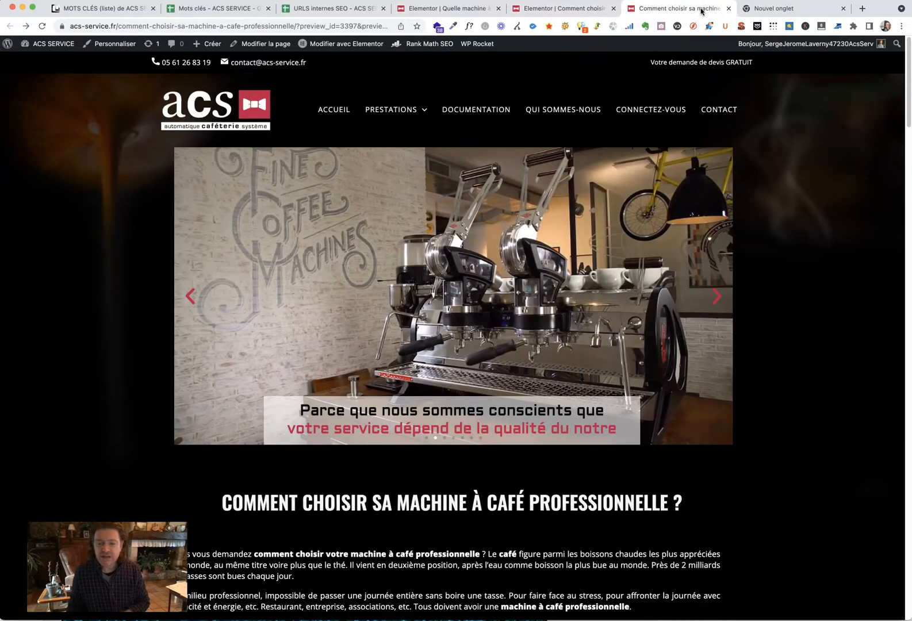
click(571, 10)
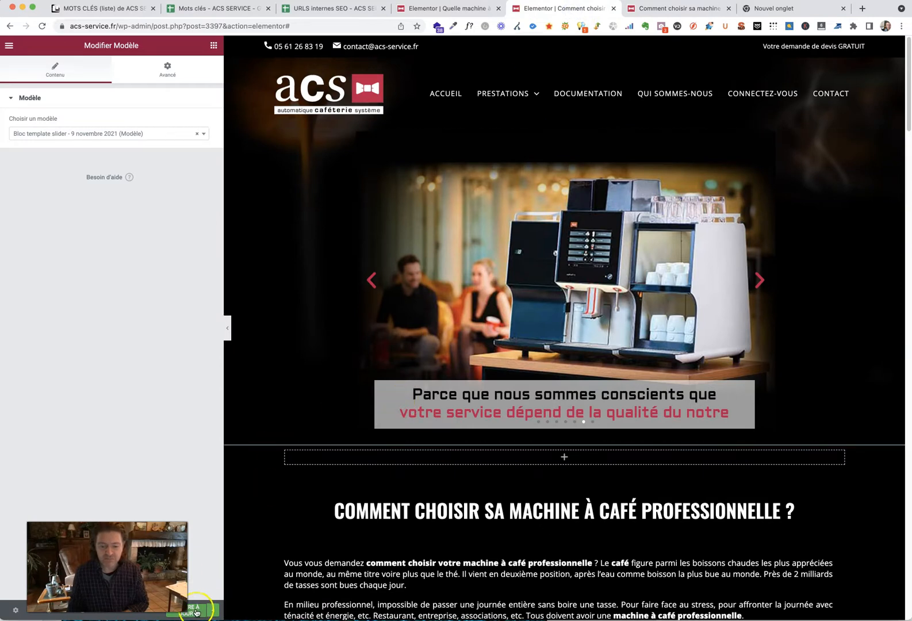
click(540, 422)
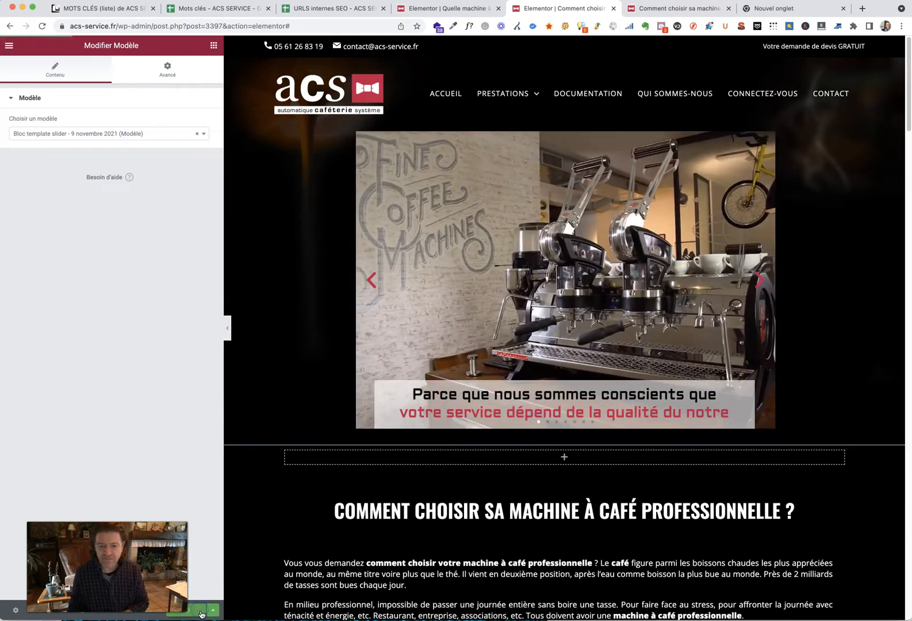
- Reload the article's preview page and empty the WP Rocket cache
click(656, 10)
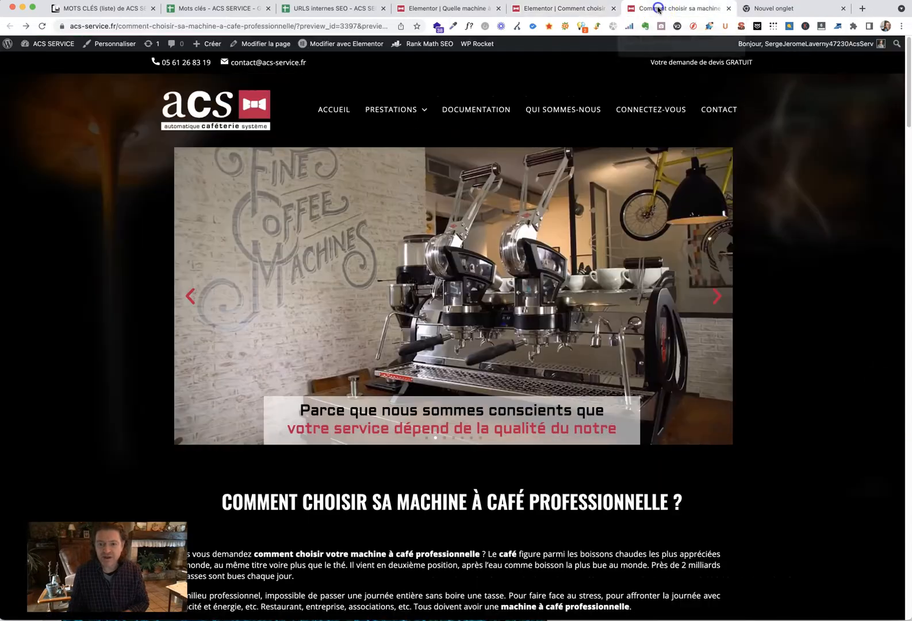
click(427, 439)
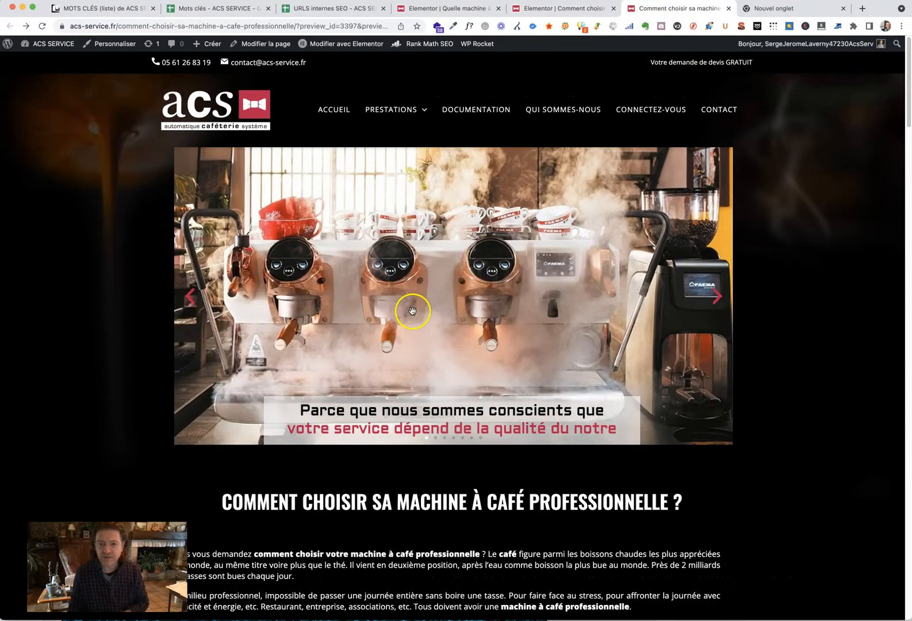
click(484, 44)
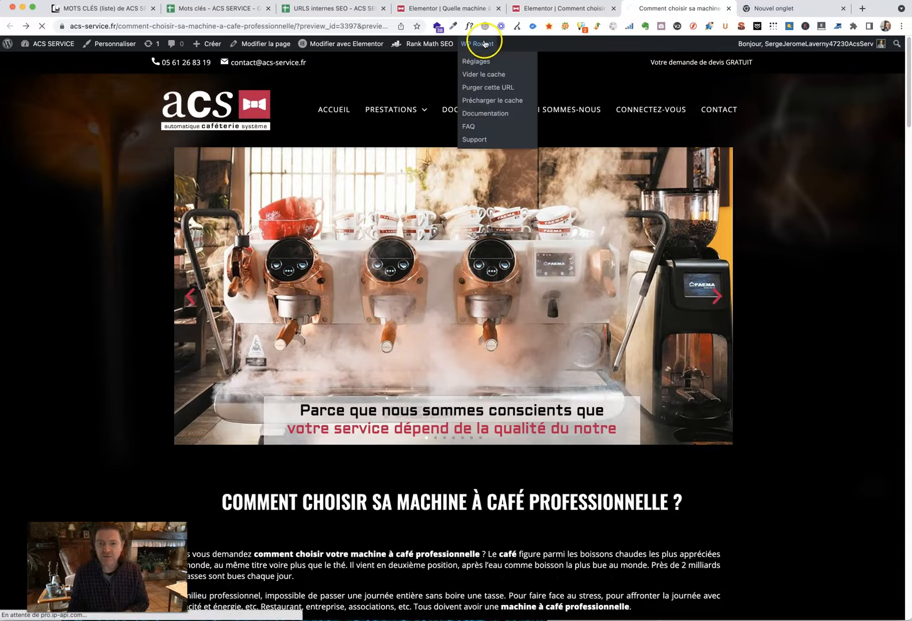
click(488, 76)
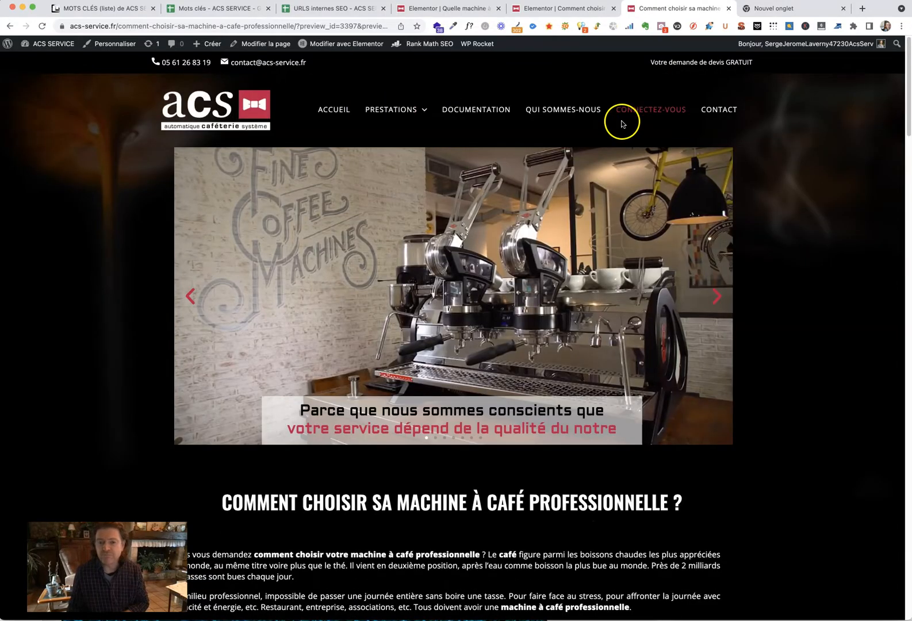
- Return to the Elementor editor and check which template the slider's Modèle widget uses
click(564, 9)
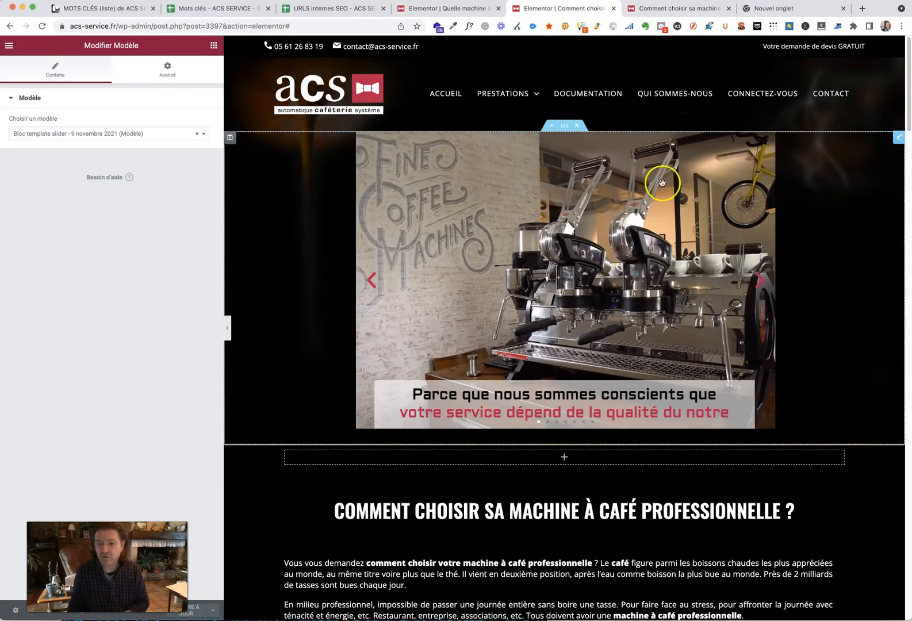
click(897, 142)
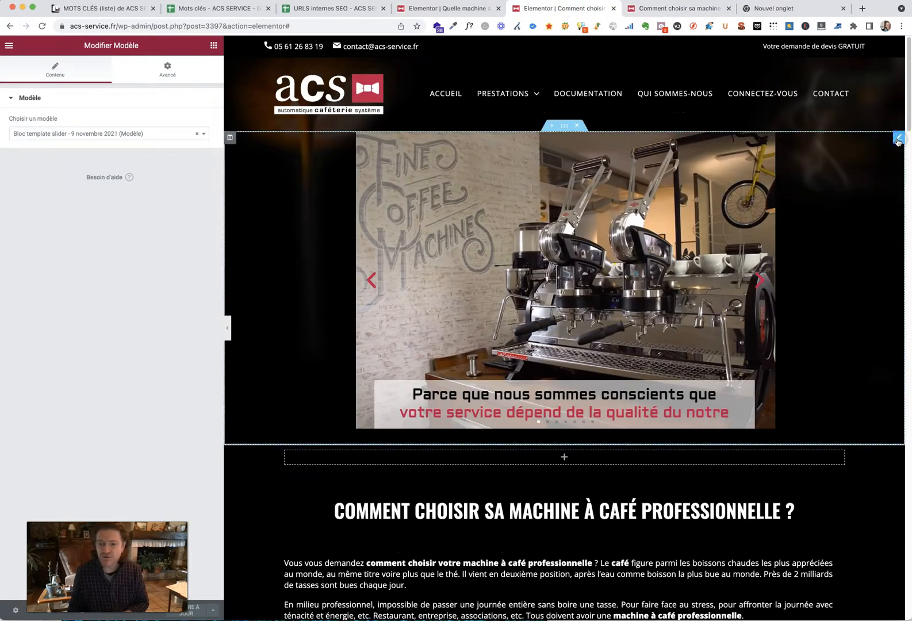
click(178, 177)
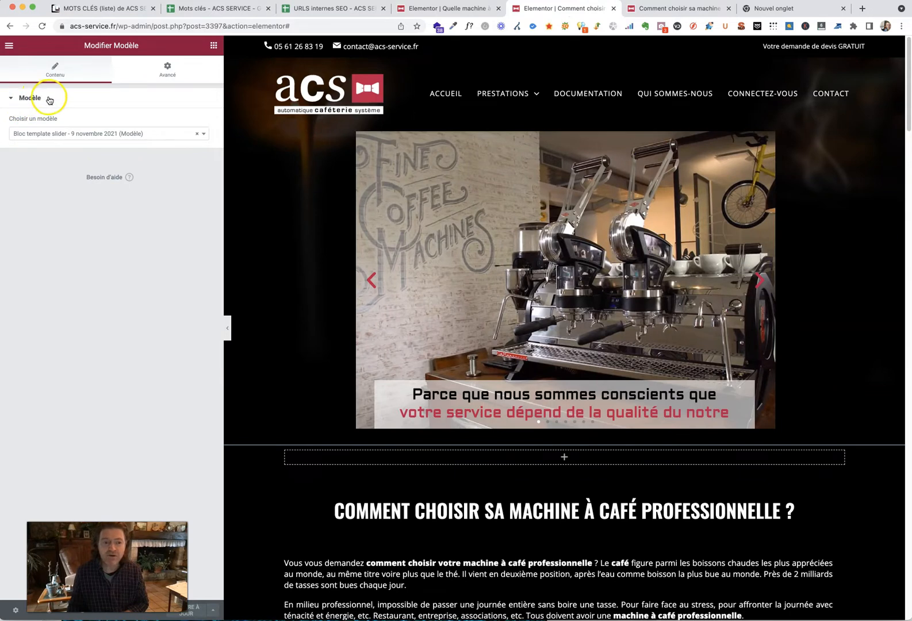
click(19, 98)
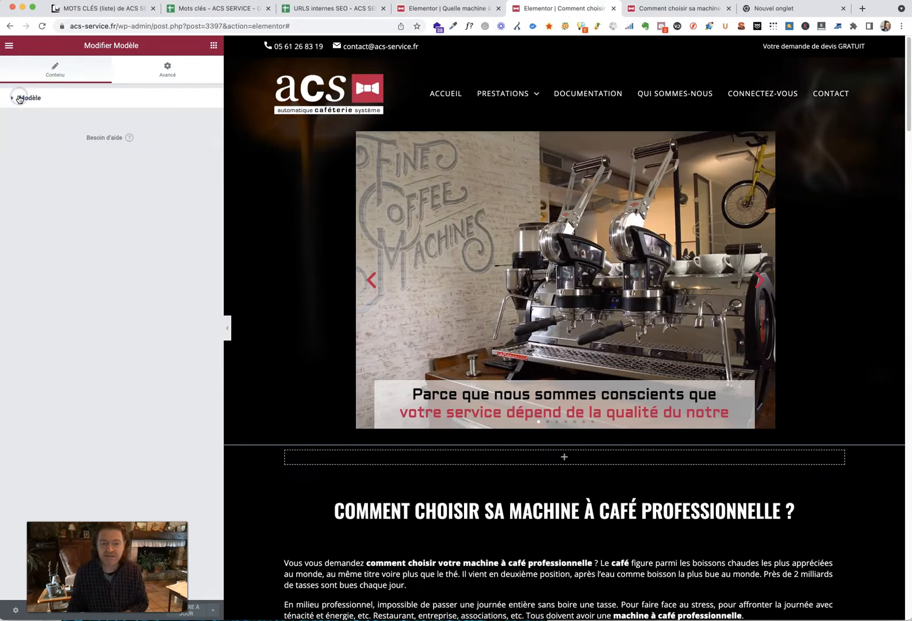
click(12, 100)
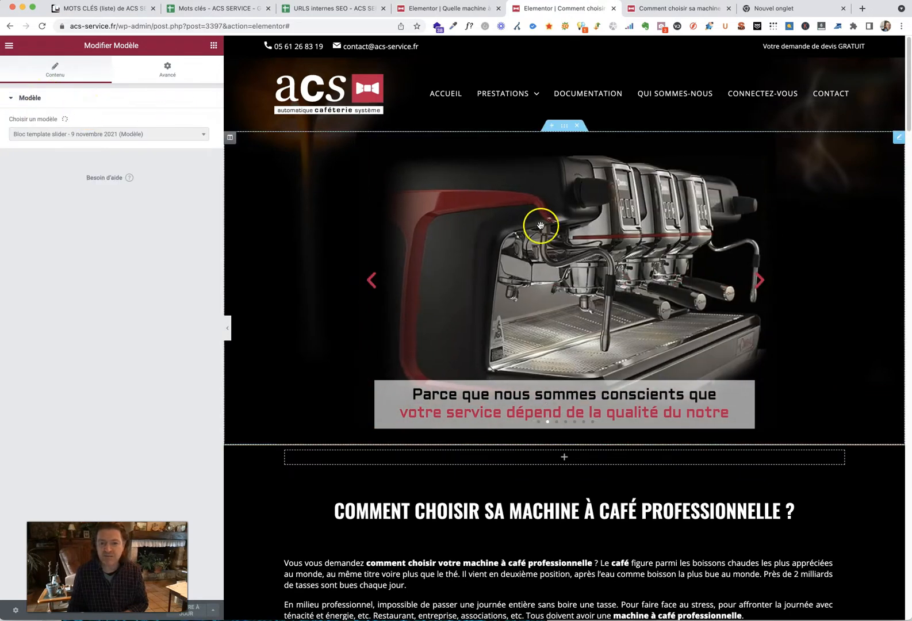
- Search the widget library for "templ", clear the search and go back to the article's preview page
click(213, 46)
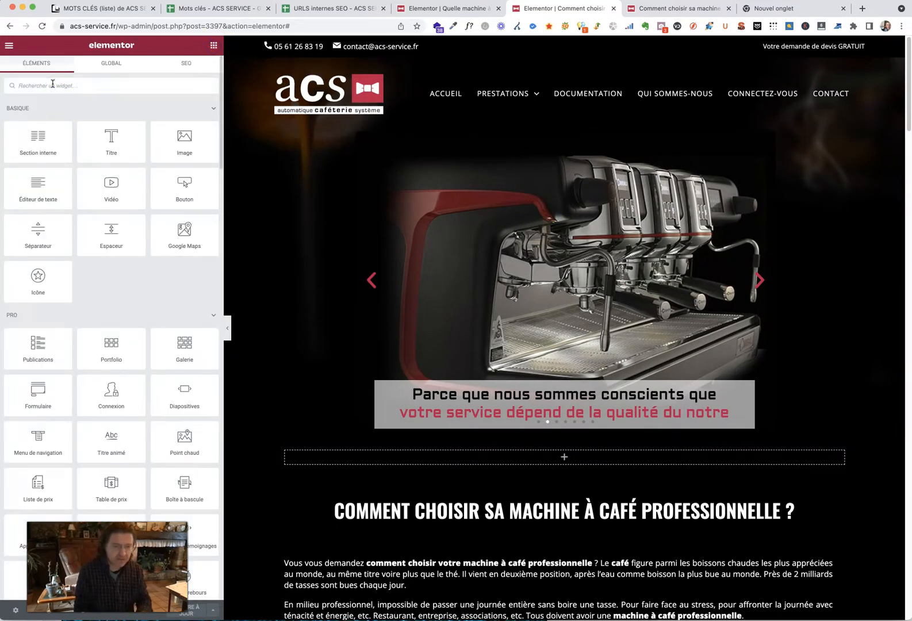
text(templ)
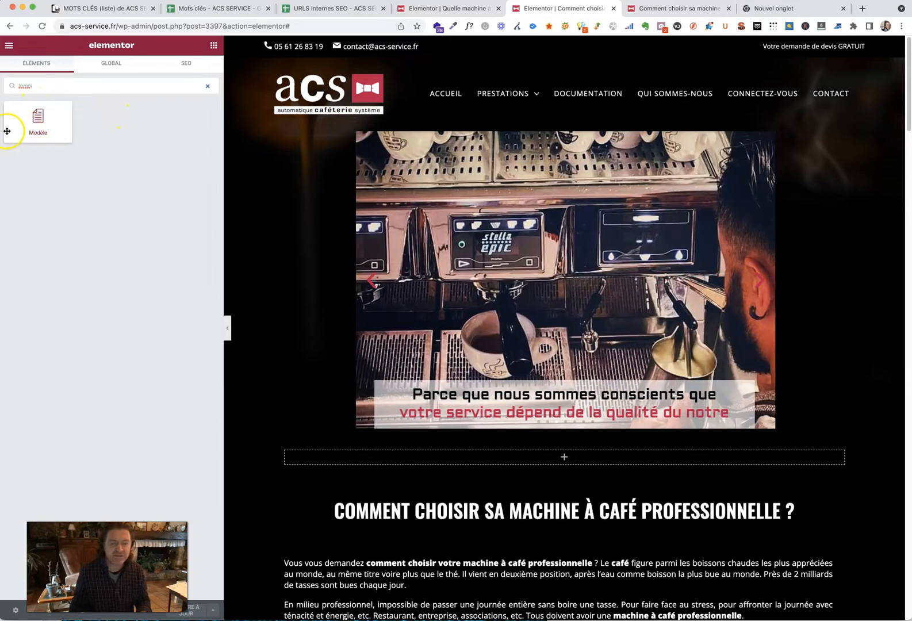
click(208, 87)
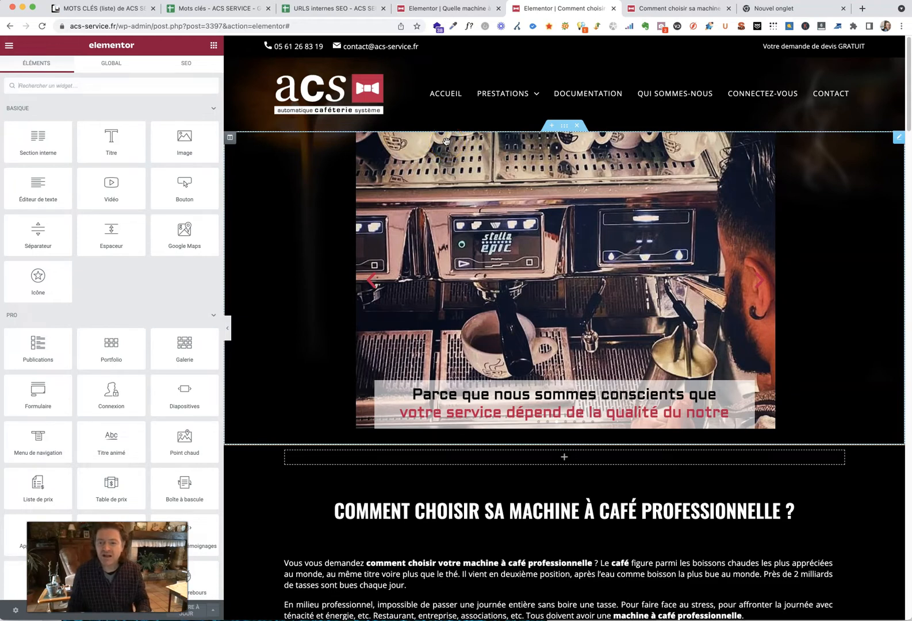
click(677, 11)
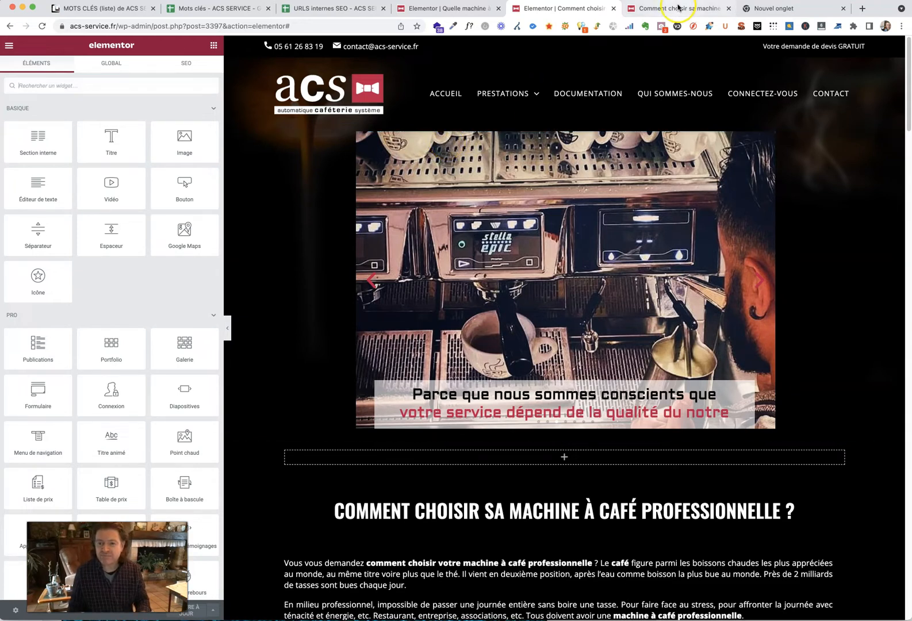
- Go from the article's preview page to the WordPress dashboard and open the list of saved Elementor templates
mouse_move(57, 45)
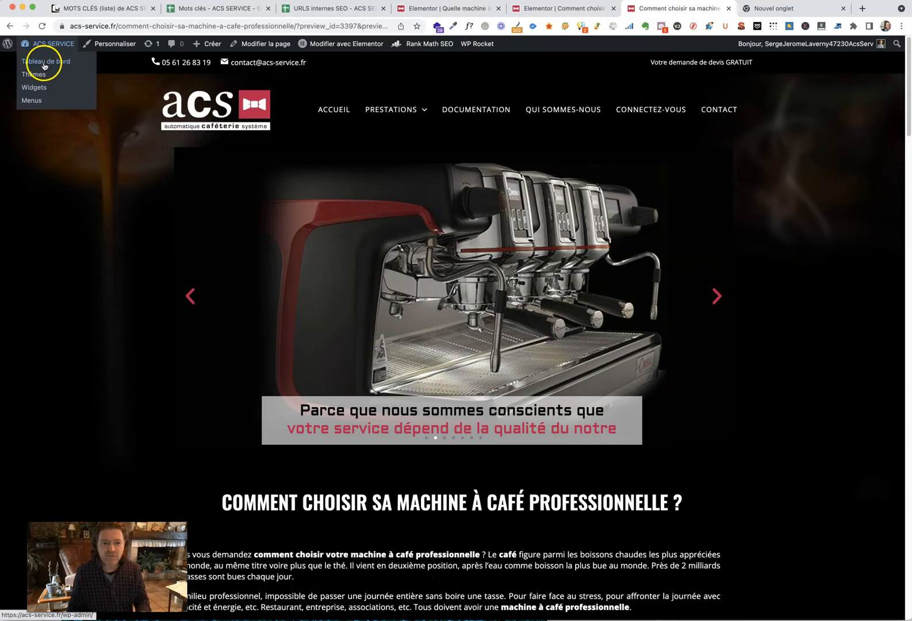
click(45, 64)
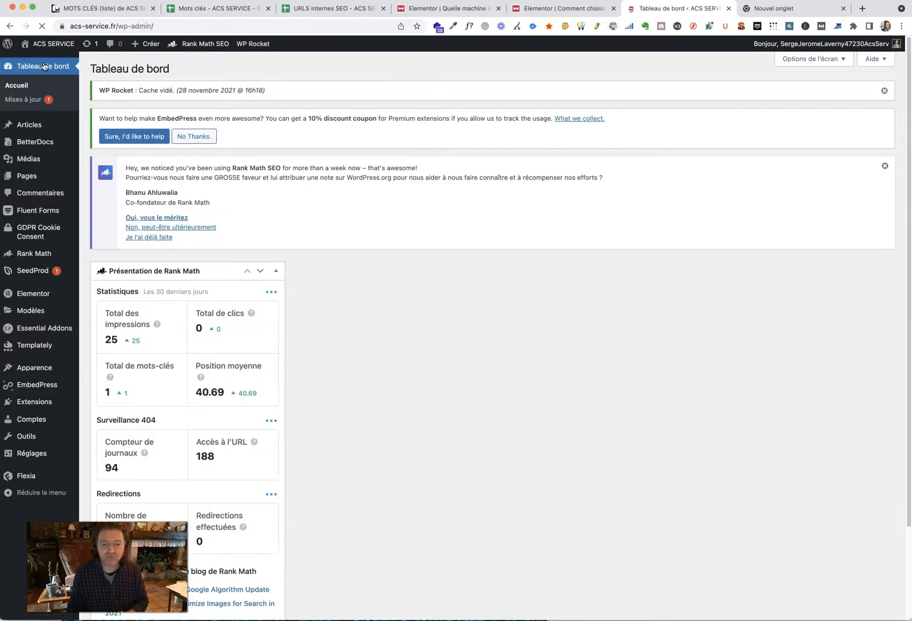
mouse_move(33, 296)
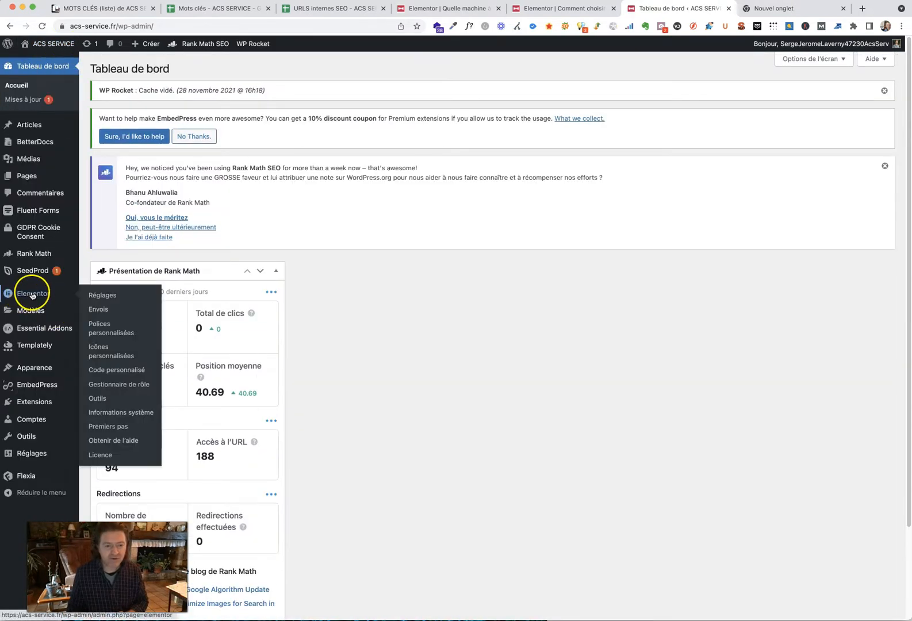
mouse_move(71, 305)
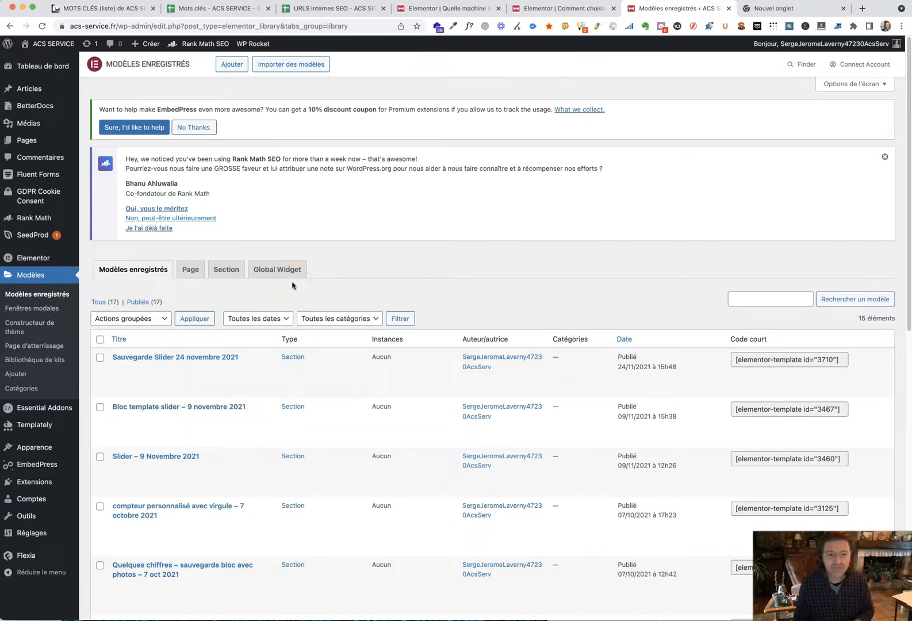
- Create a new template of type Section named "tuto template - 28 nov. 2021"
click(231, 65)
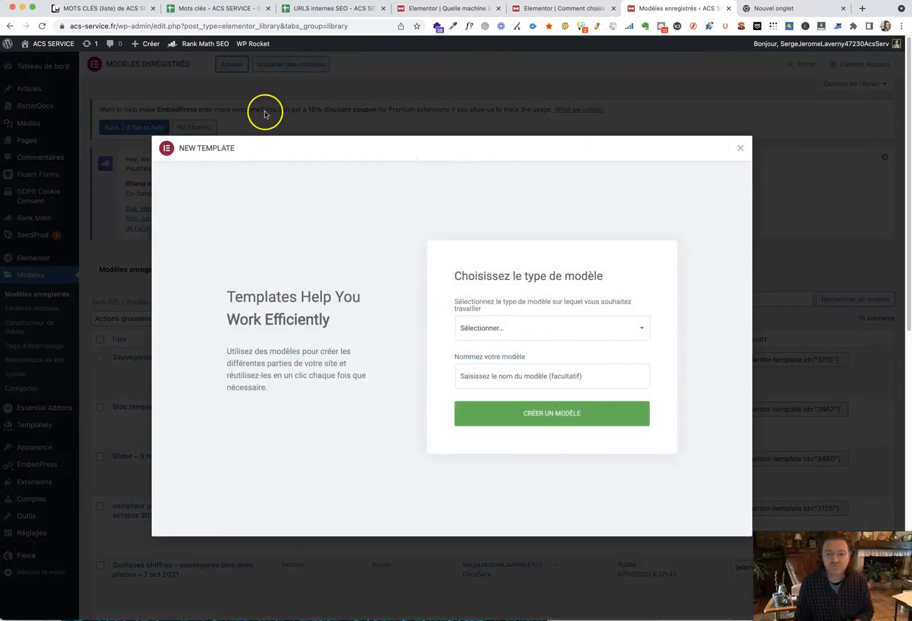
click(530, 330)
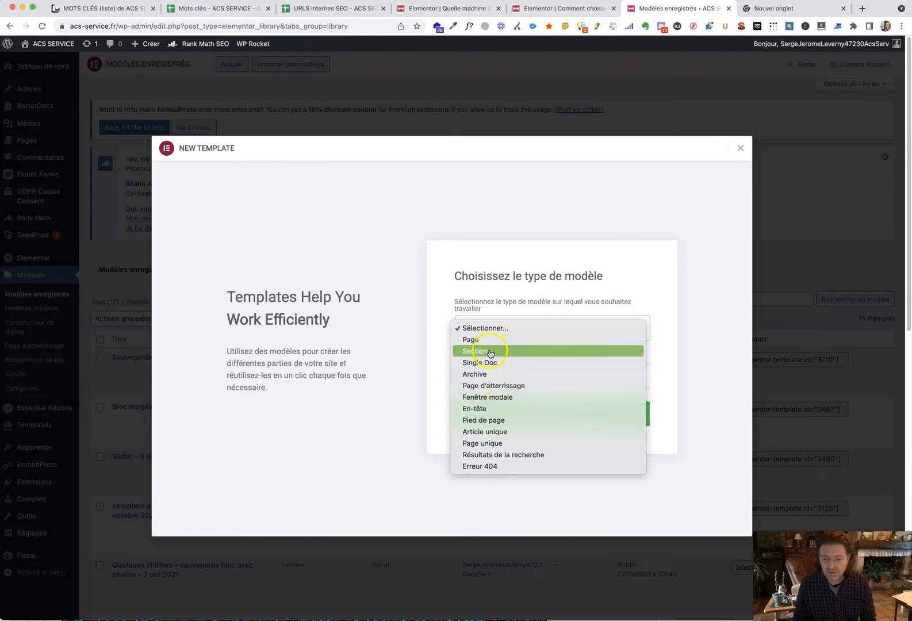
click(502, 375)
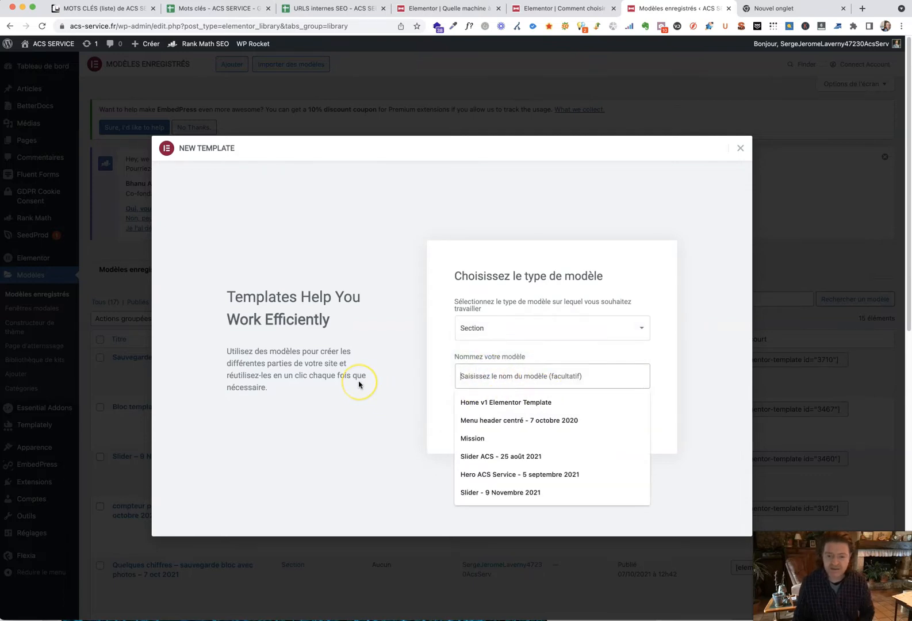
text(tuto template)
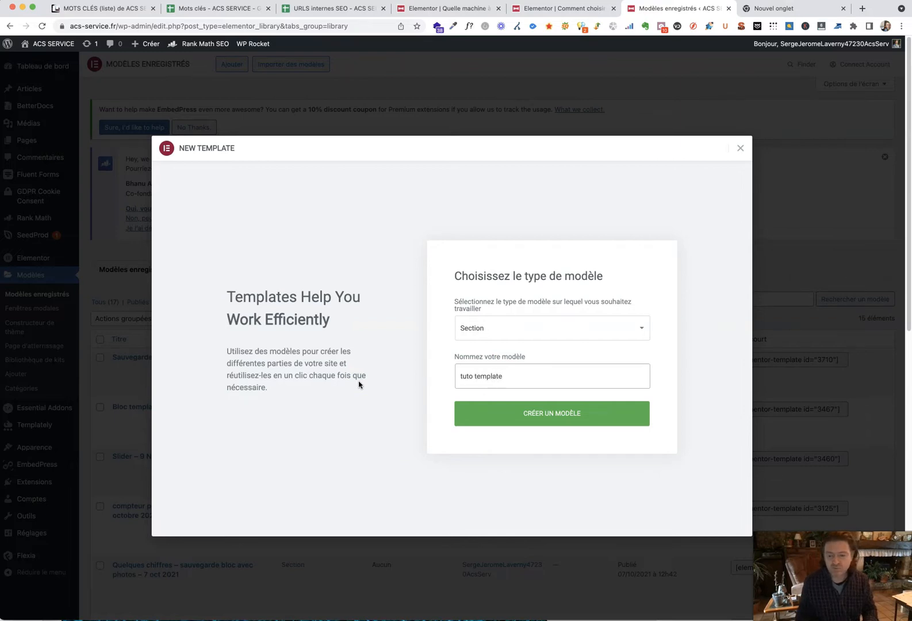
click(545, 415)
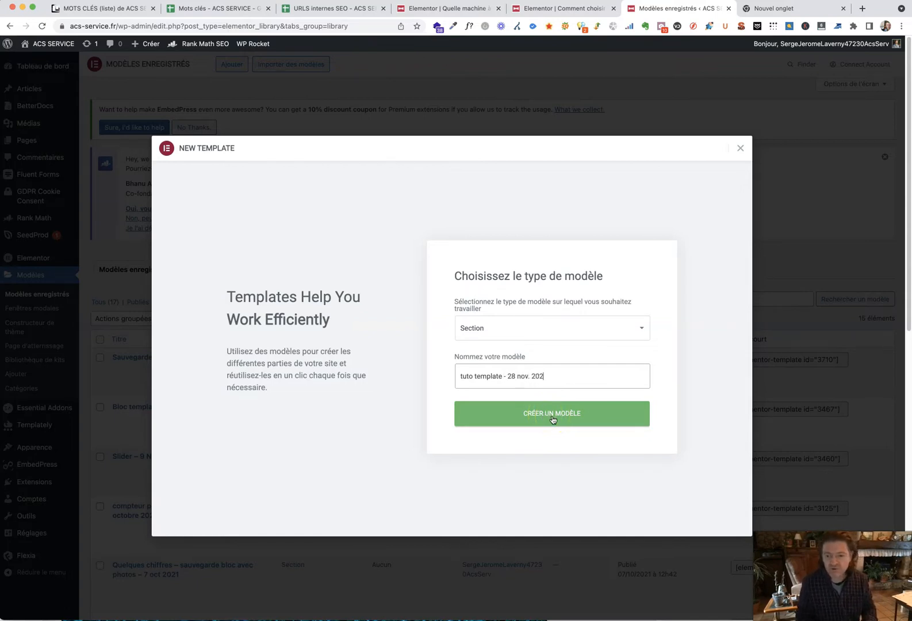
click(548, 414)
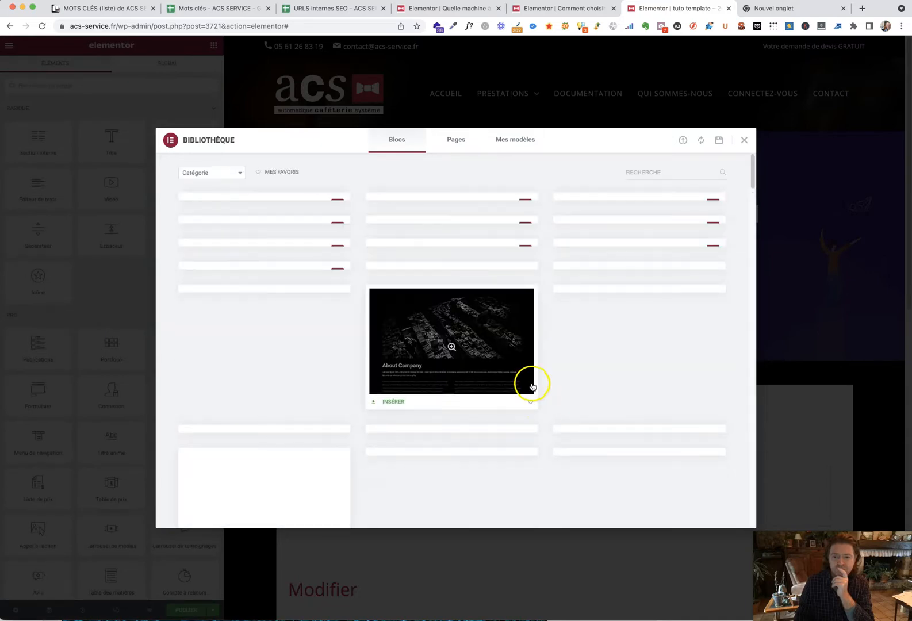
- Dismiss the block library and add an empty single-column section to the new template
click(745, 140)
scroll(615, 370, down, 2)
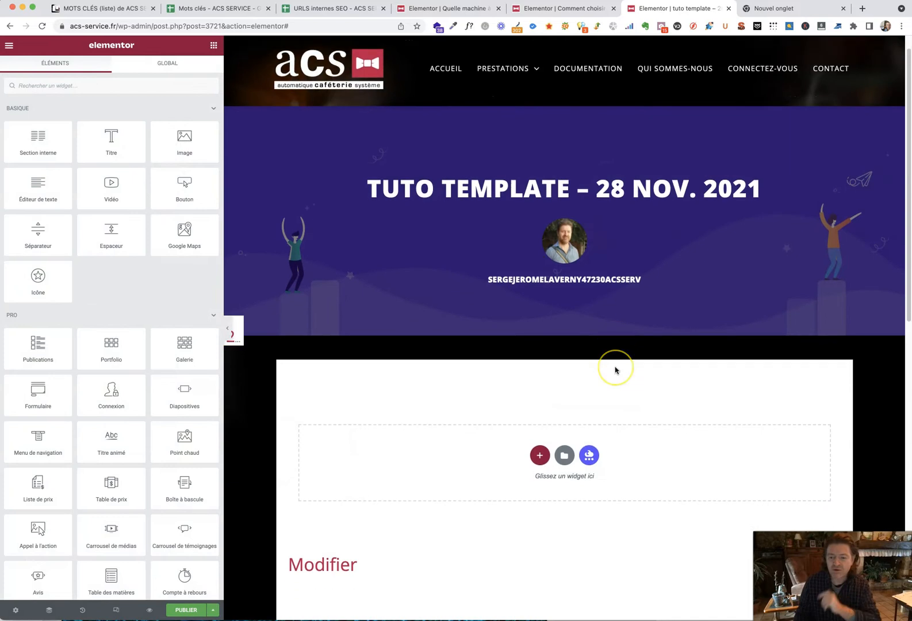
scroll(607, 368, down, 2)
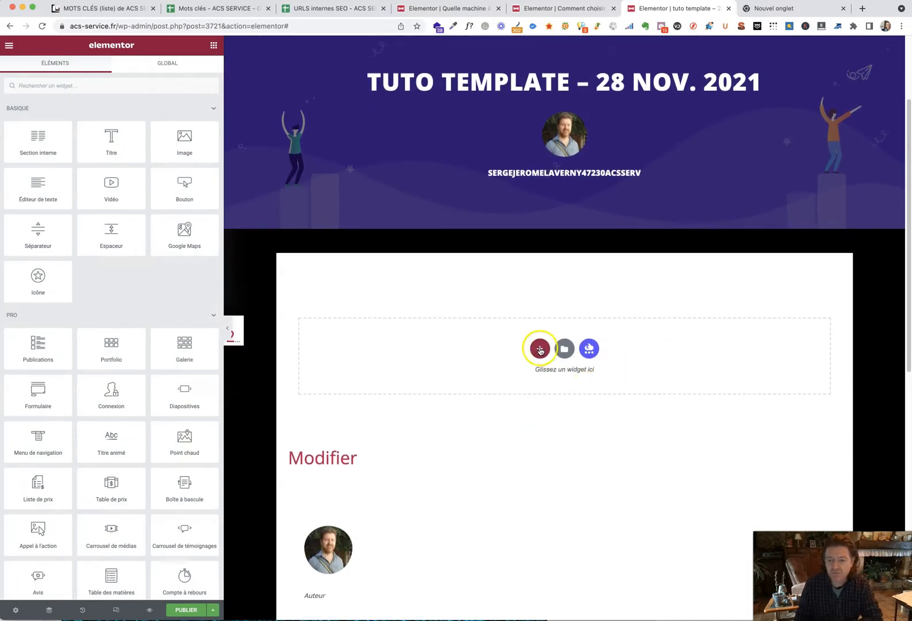
click(539, 350)
click(432, 378)
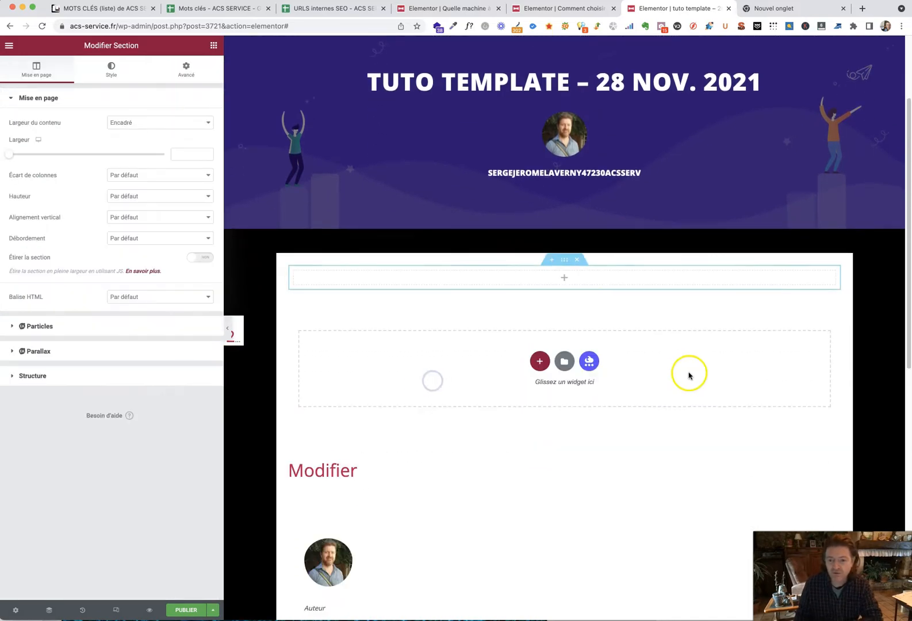
- Search the widgets for "dia" and place a Diapositives widget in the empty section
click(213, 45)
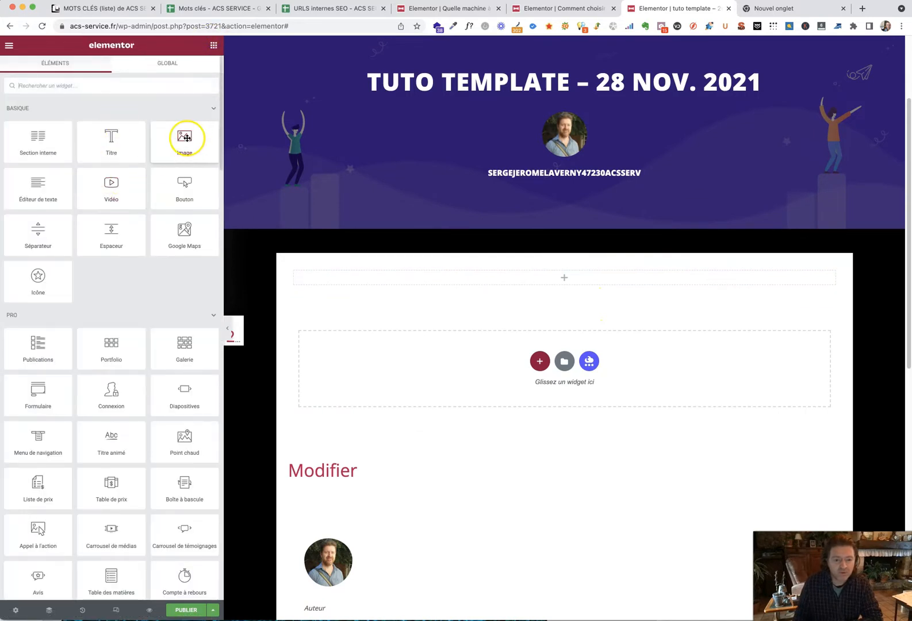
scroll(133, 356, down, 1)
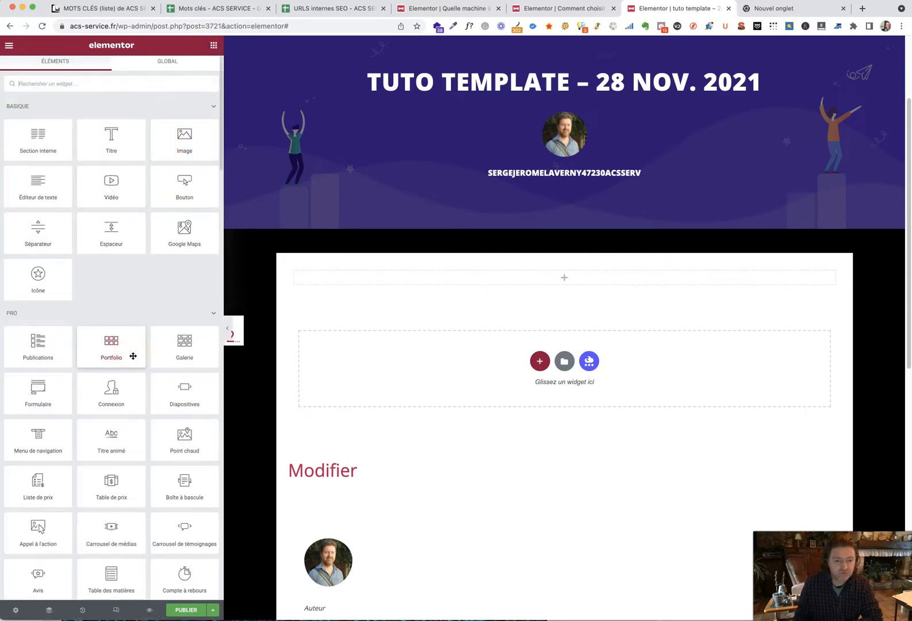
scroll(112, 247, up, 1)
click(70, 85)
text(dia)
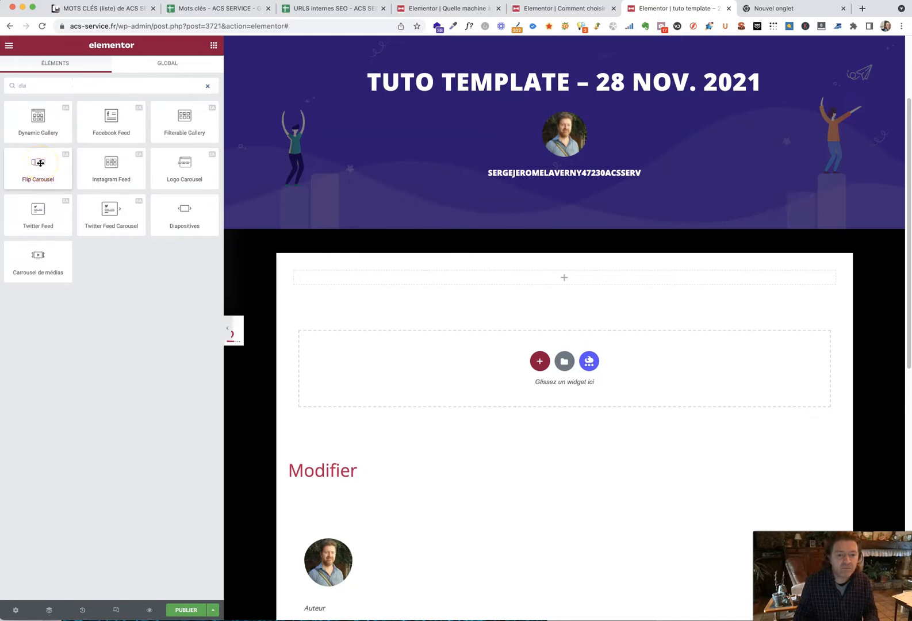
drag(198, 212, 551, 279)
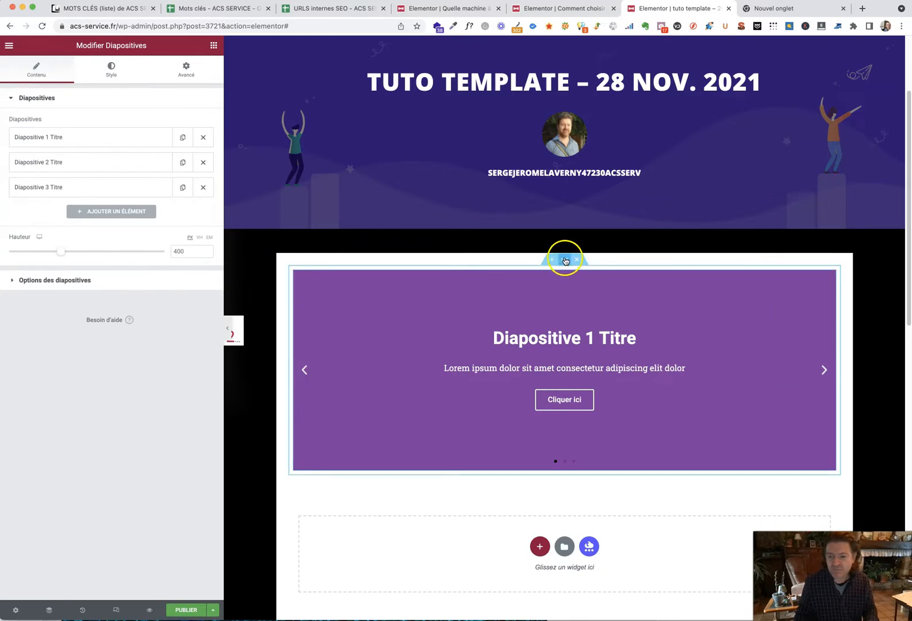
- Set the slider section's top and bottom margins and all of its column's margins to 0
click(566, 261)
click(184, 72)
click(106, 135)
text(0)
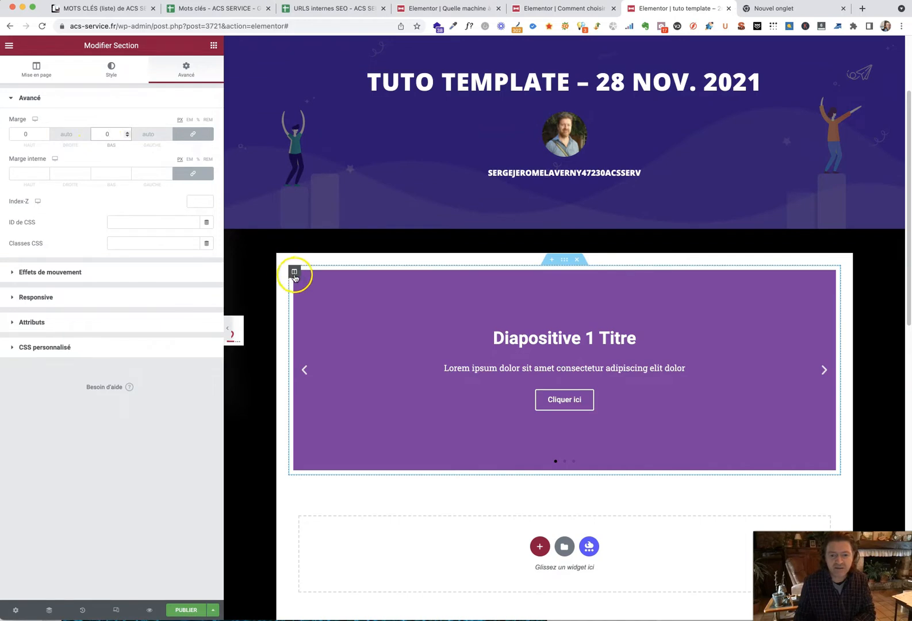
click(294, 272)
click(186, 69)
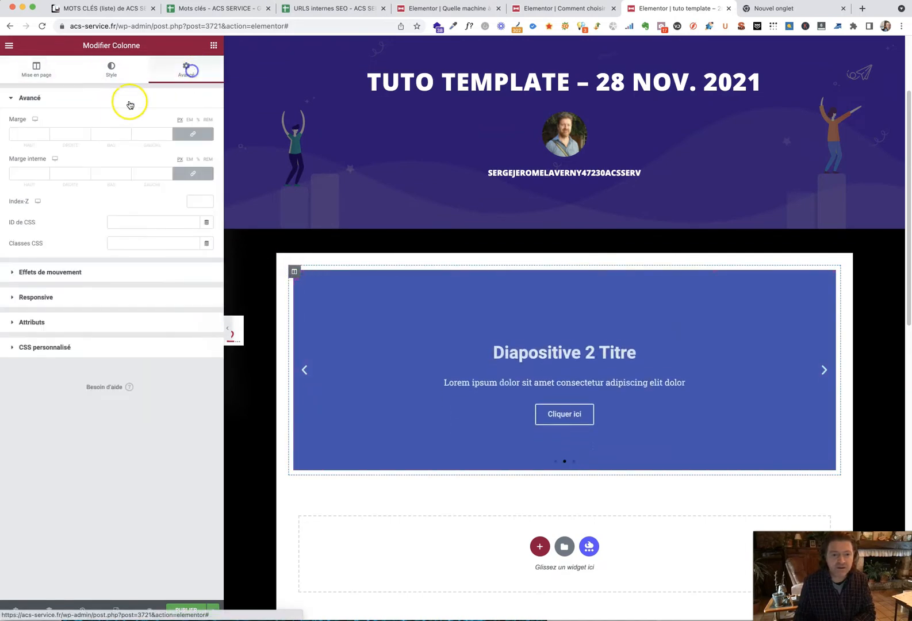
click(126, 136)
double_click(114, 138)
text(0)
- Set all outer margins of the Diapositives widget to 0
click(826, 279)
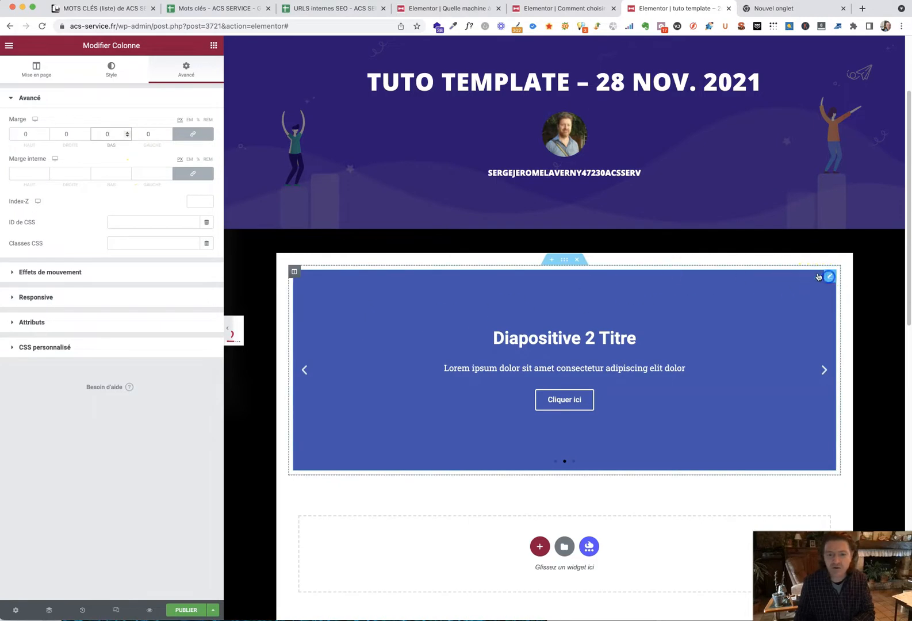
click(188, 69)
click(116, 138)
text(0)
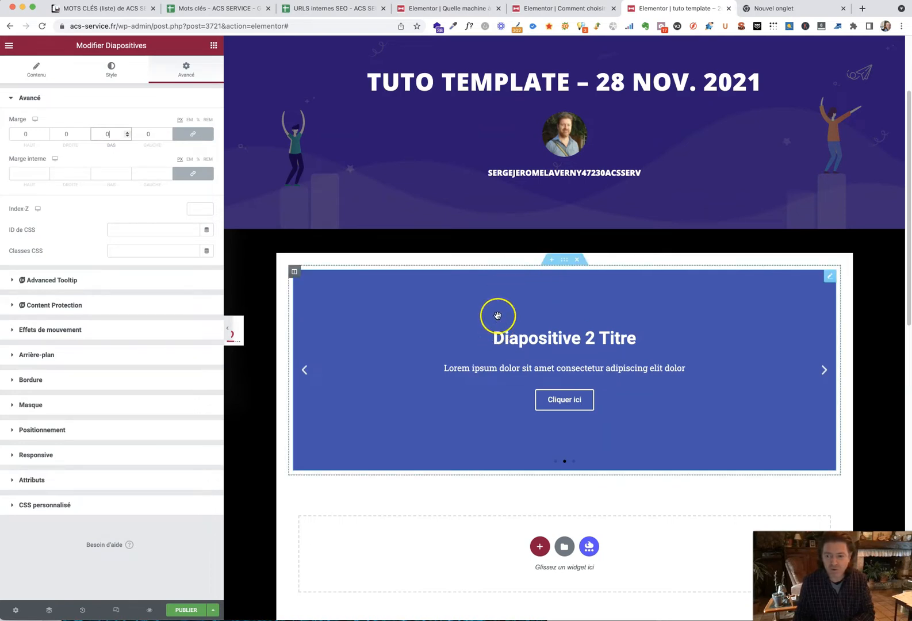
- Set the inner margins of the column, the section and the Diapositives widget to 0, and publish the template
click(294, 271)
text(0)
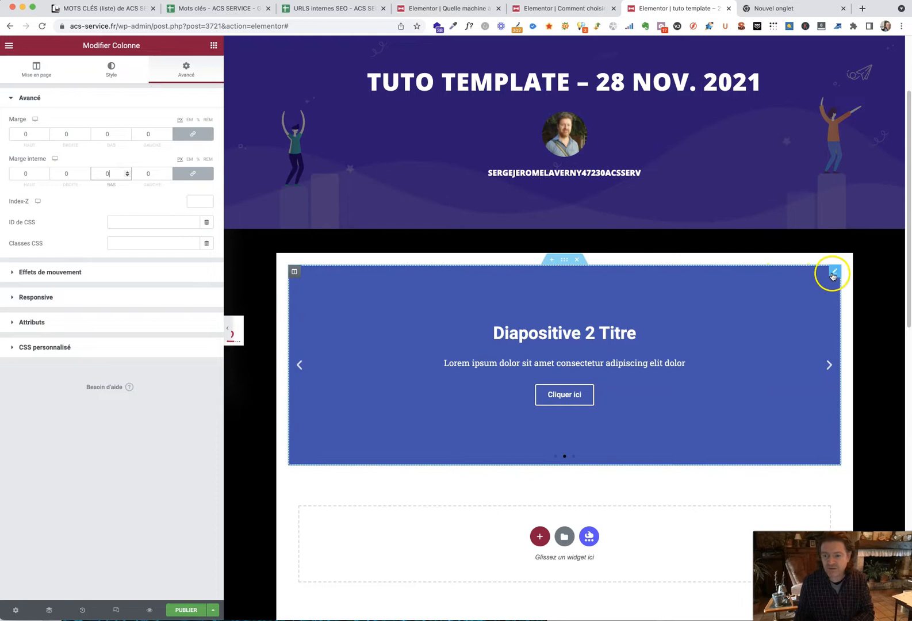
click(565, 259)
click(104, 173)
text(0)
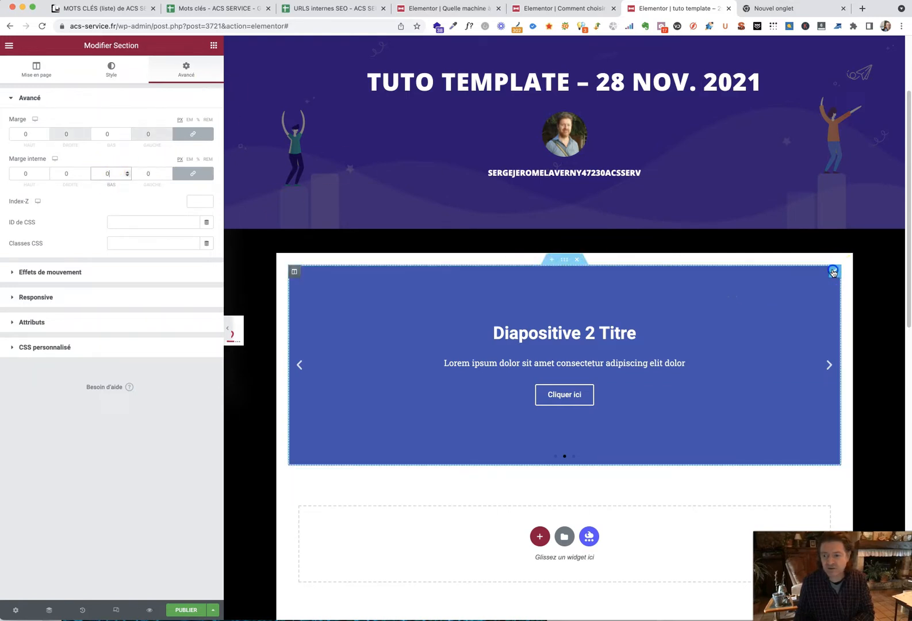
click(835, 270)
click(105, 173)
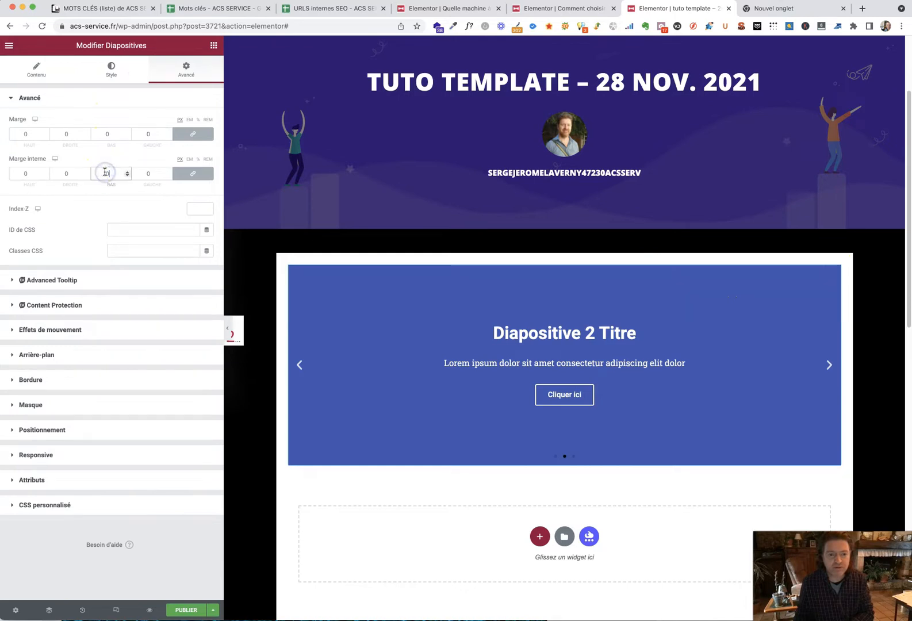
click(186, 609)
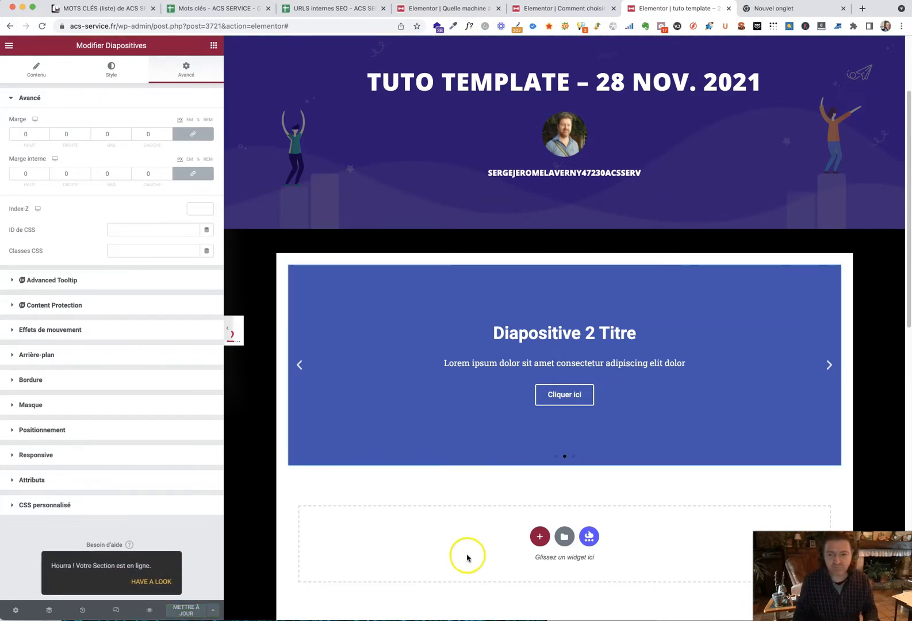
- Change the first slide's title to "Tuto template" and update the template
click(36, 69)
click(78, 138)
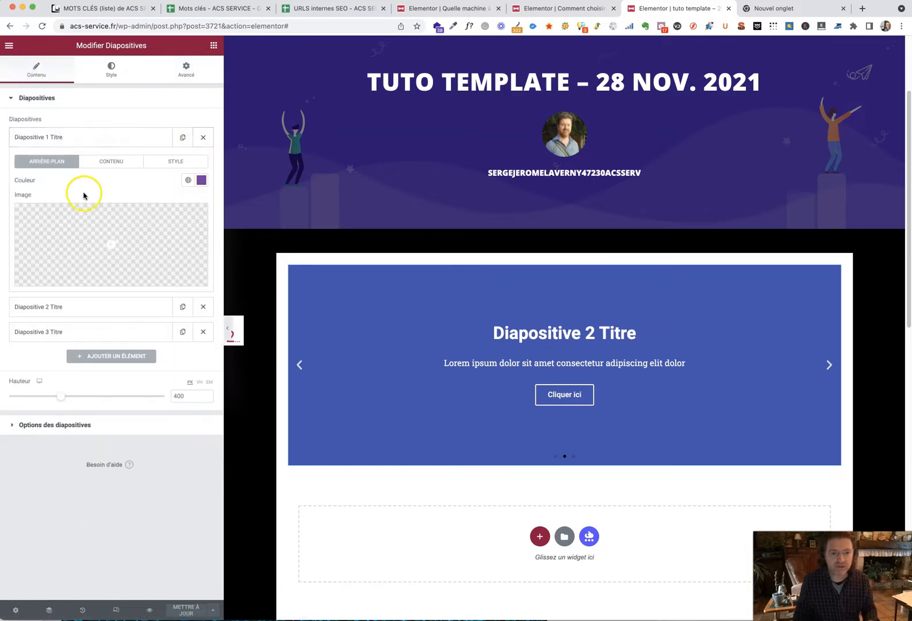
click(99, 161)
triple_click(52, 193)
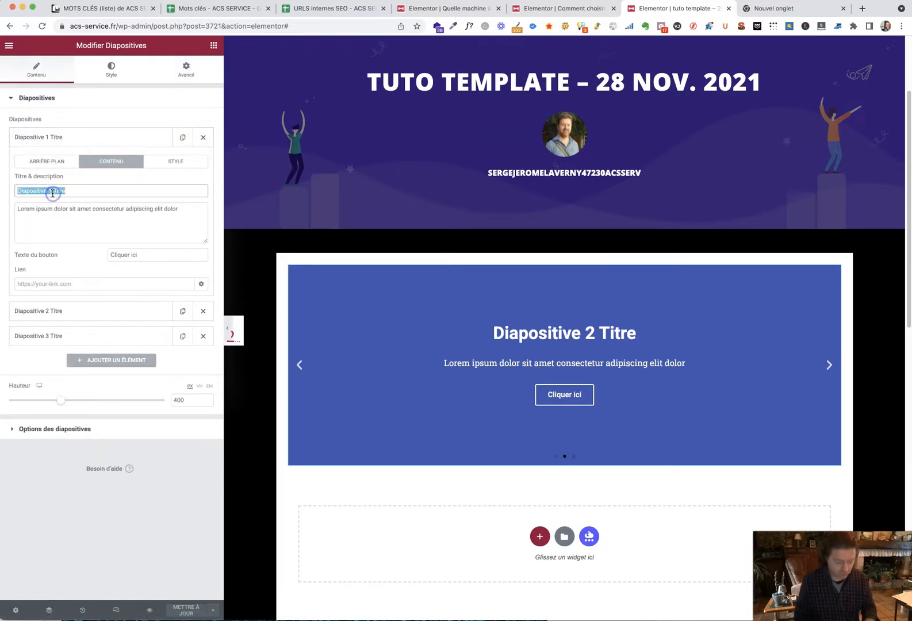
text(Tuto template)
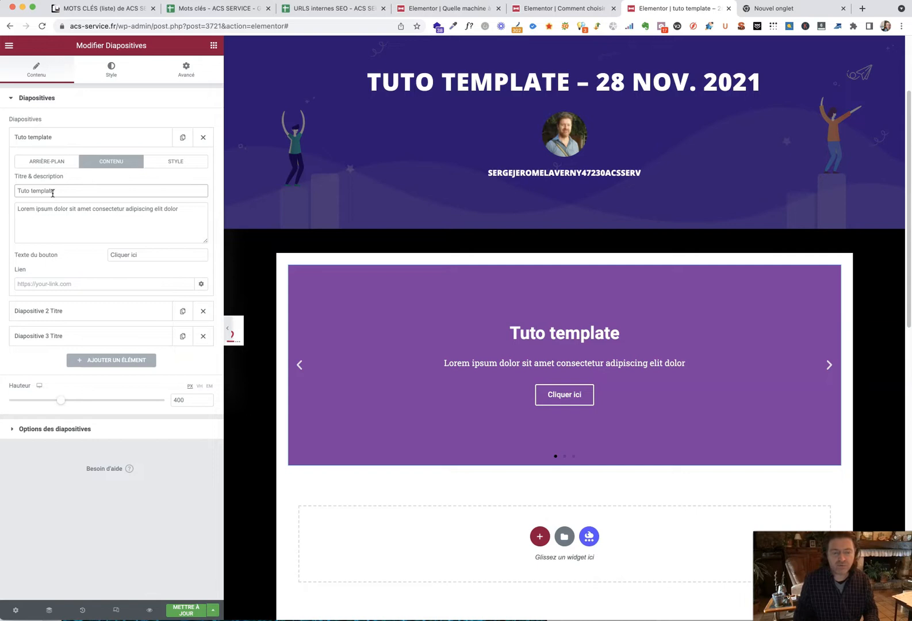
click(183, 611)
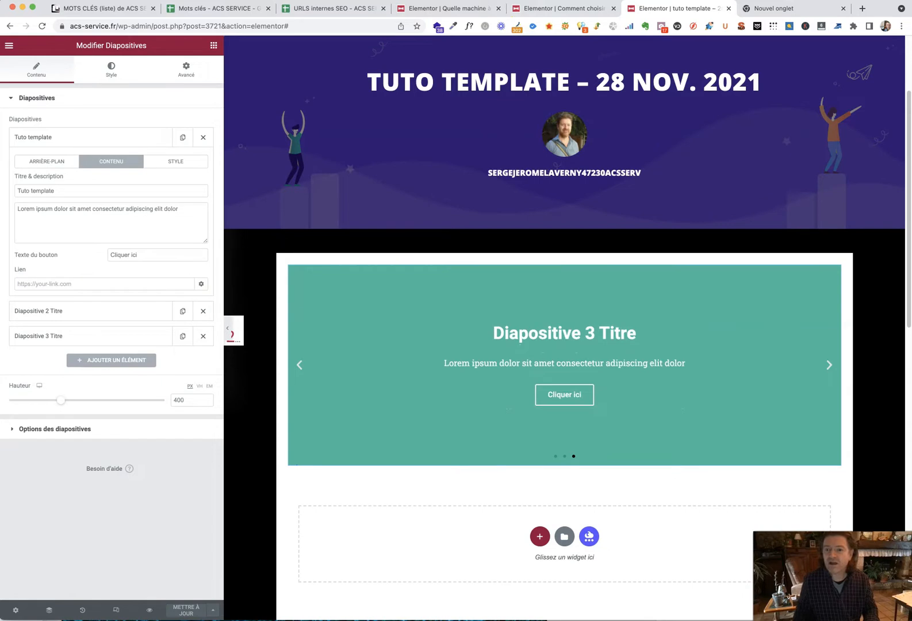
- Load the "tuto template - 28 nov. 2021" template in the Modèle widget at the start of the "Comment choisir" article
click(572, 12)
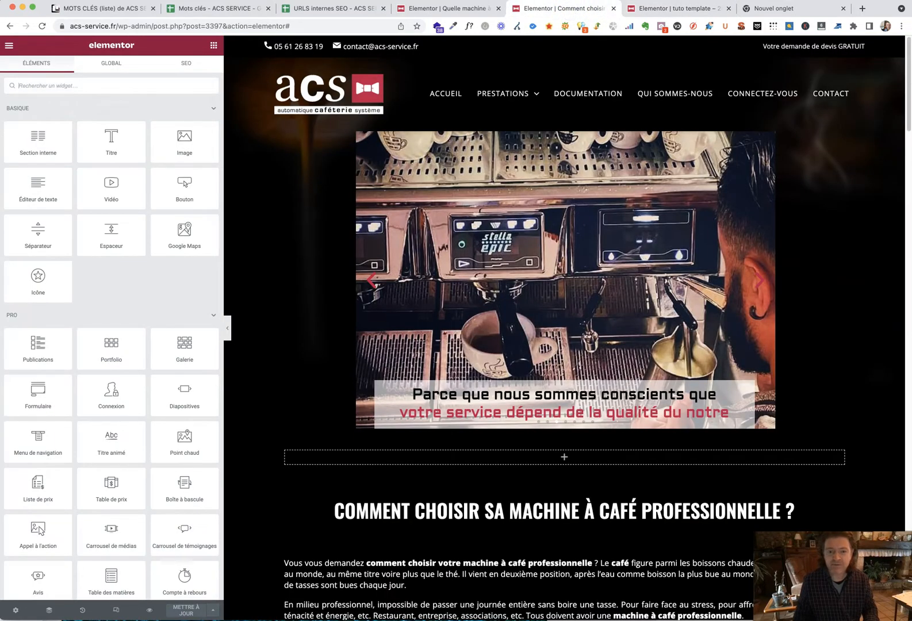
click(451, 11)
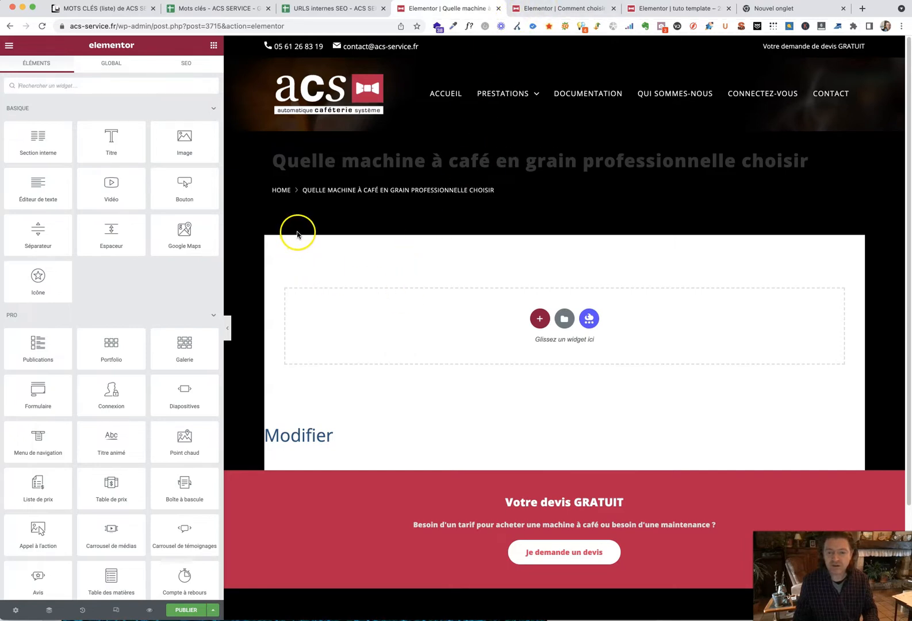
click(550, 9)
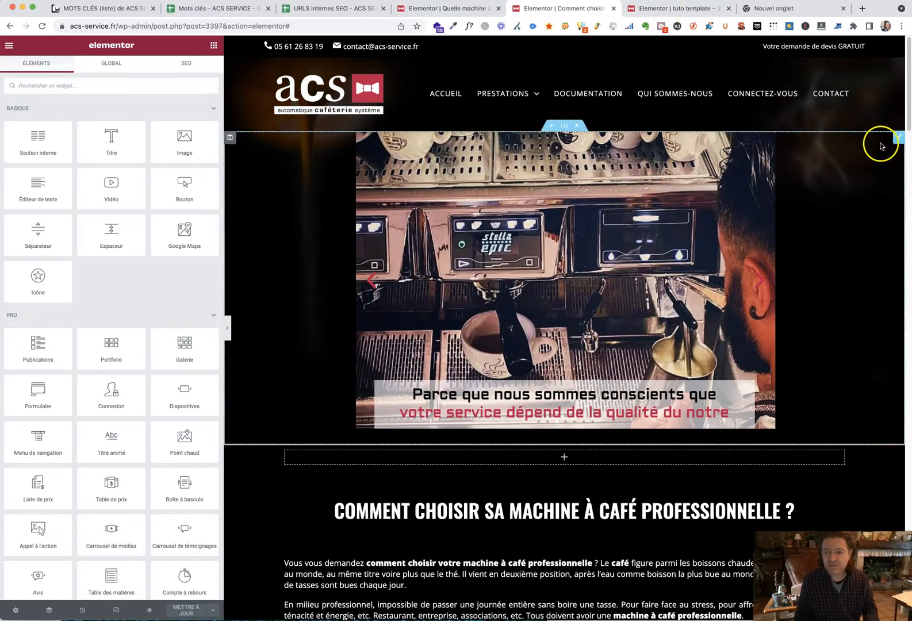
click(898, 137)
click(47, 135)
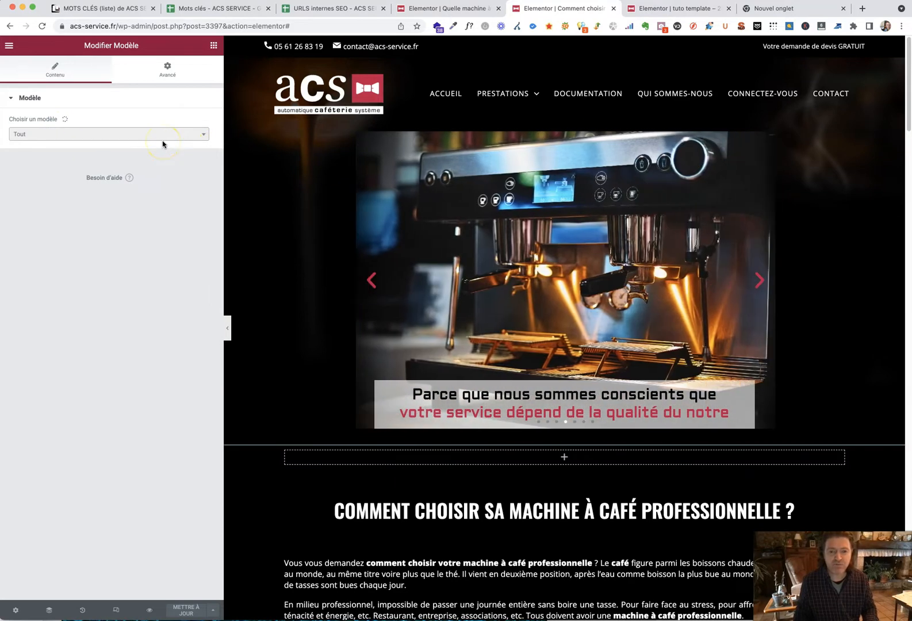
click(164, 138)
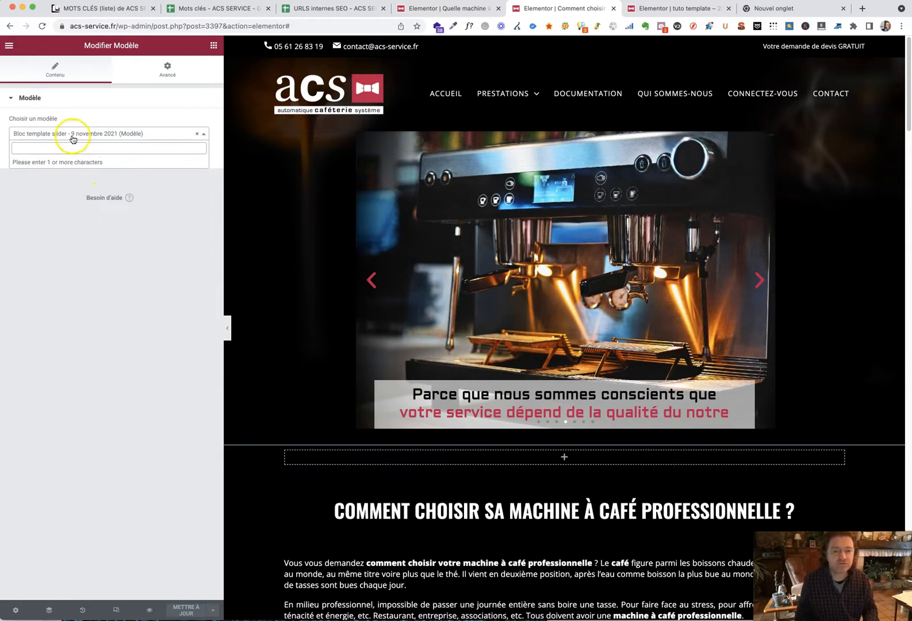
text(tuto)
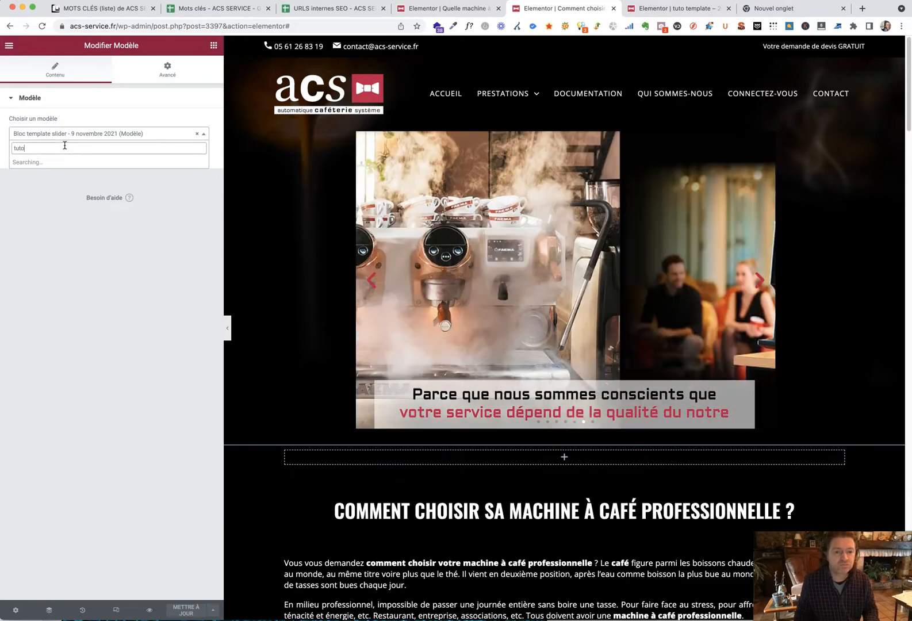
click(74, 163)
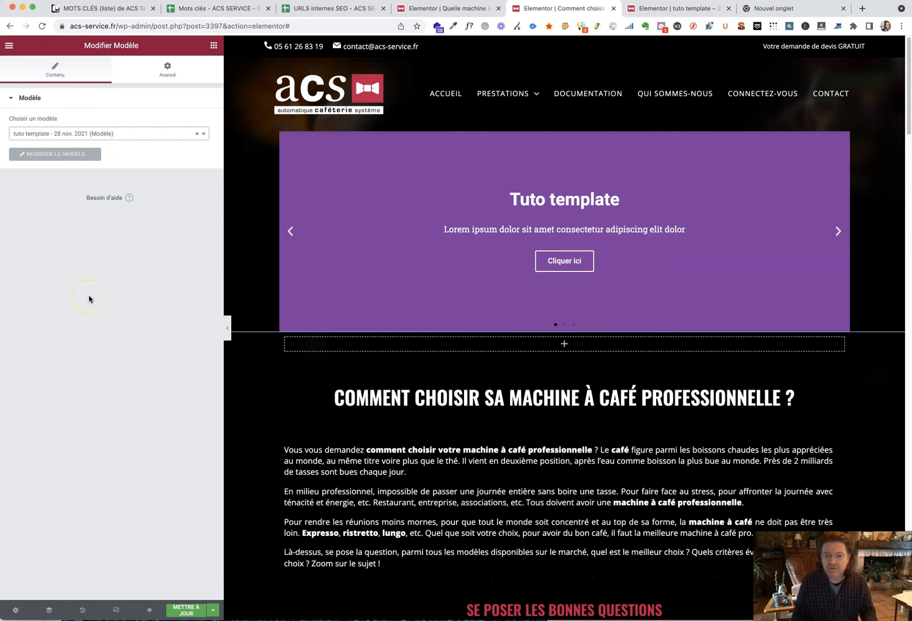
scroll(524, 448, down, 5)
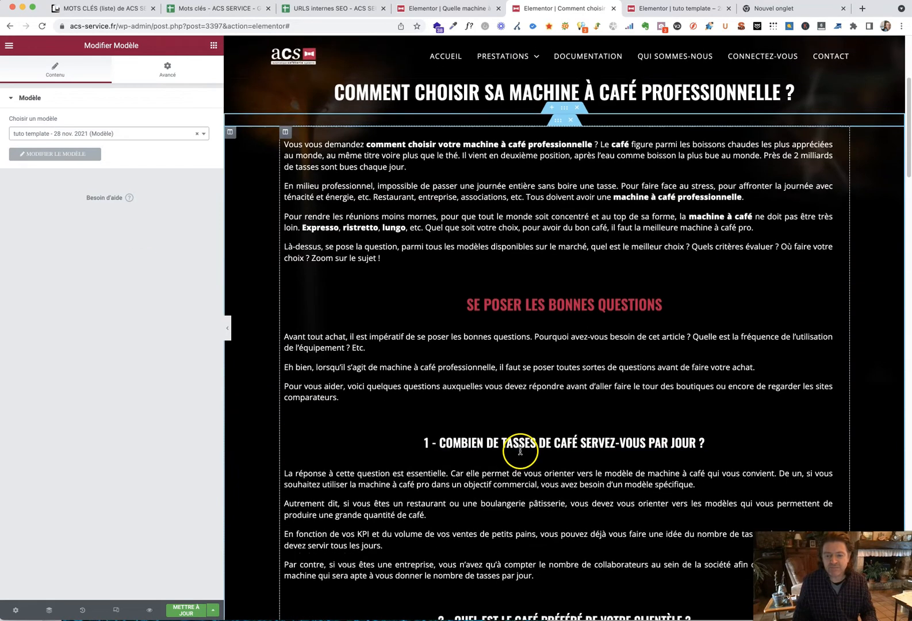
scroll(521, 452, up, 5)
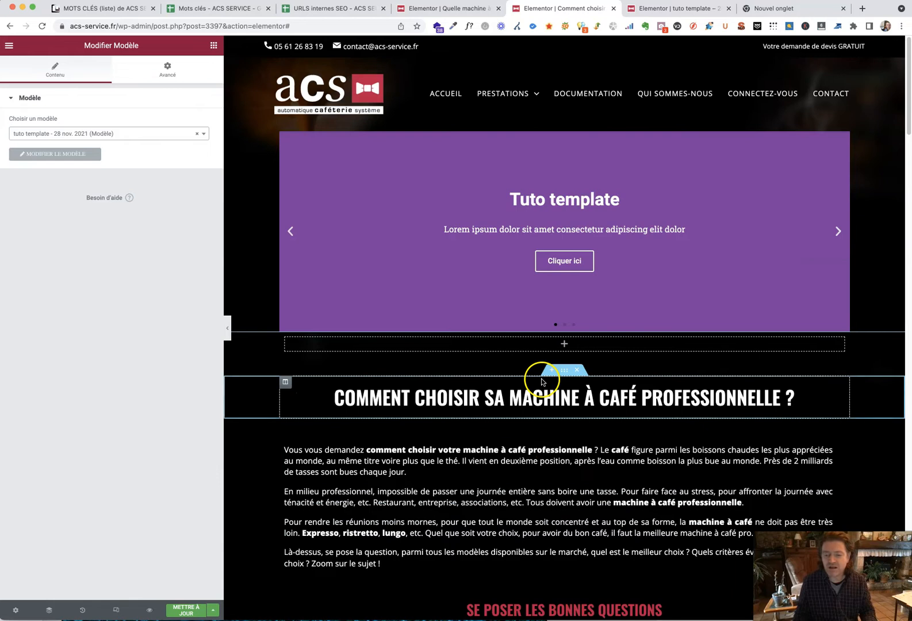
- In the tuto template, set the first slide's title to "Tuto bloc identique sur toutes les pages"
click(679, 8)
click(835, 273)
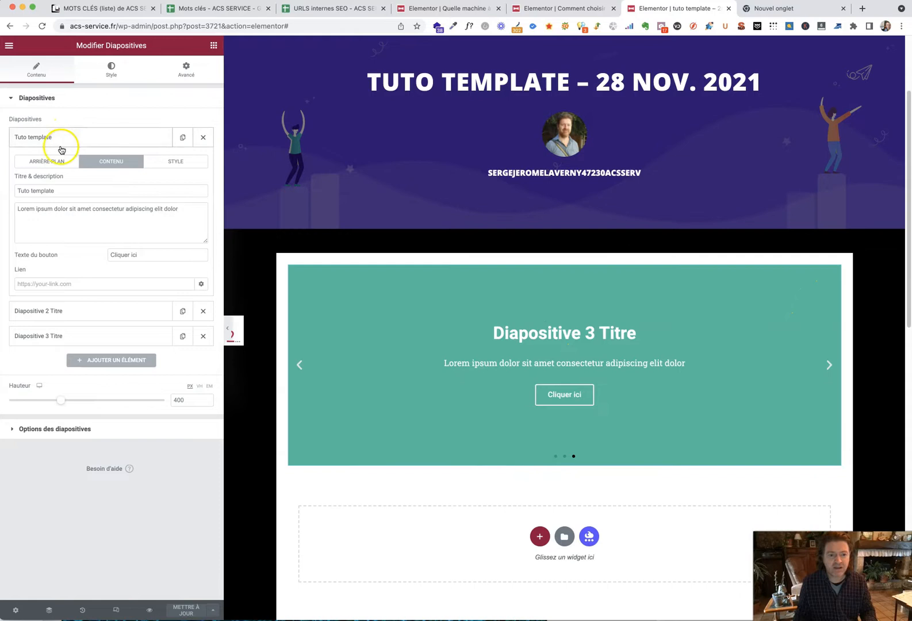
double_click(38, 191)
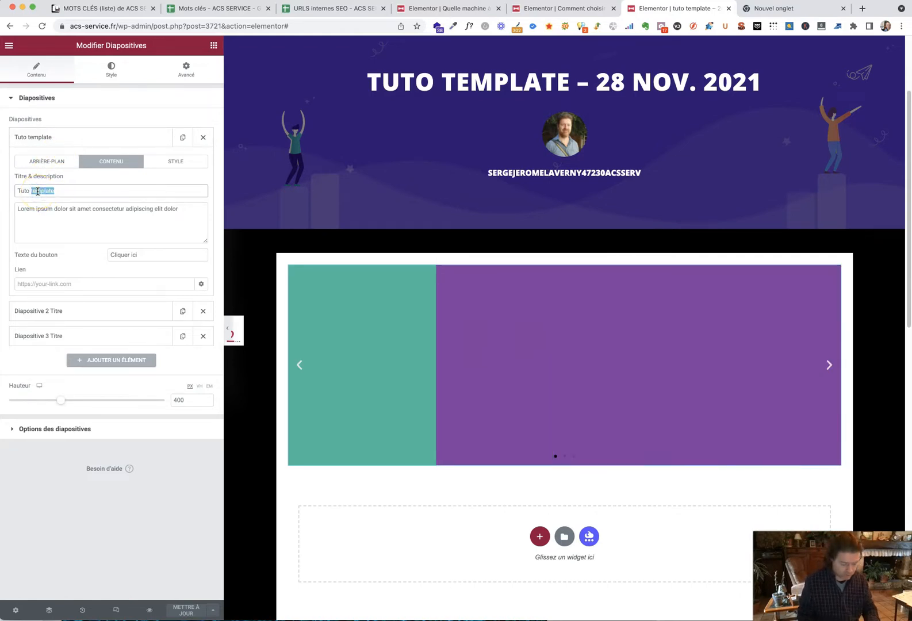
text(bloc id)
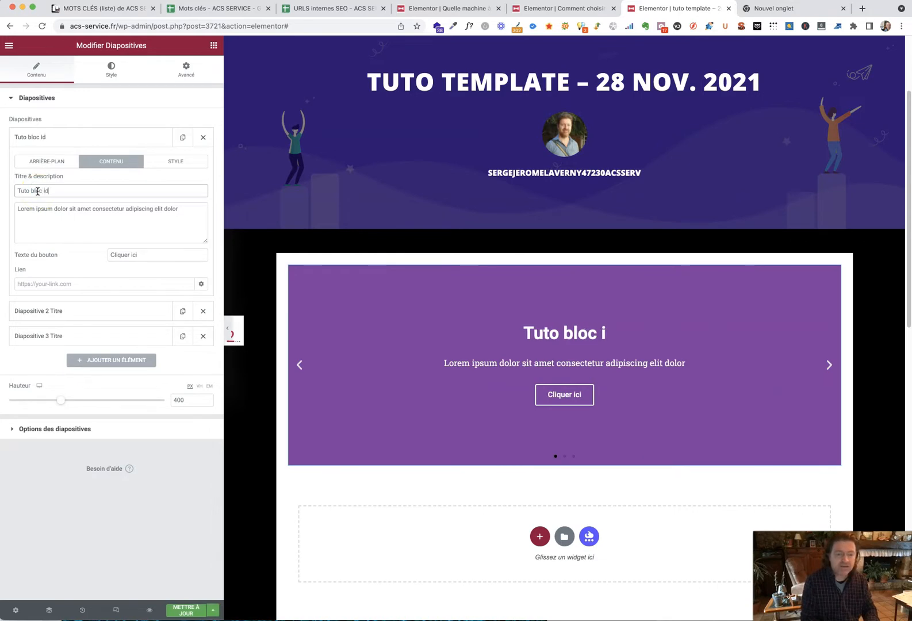
text(entique)
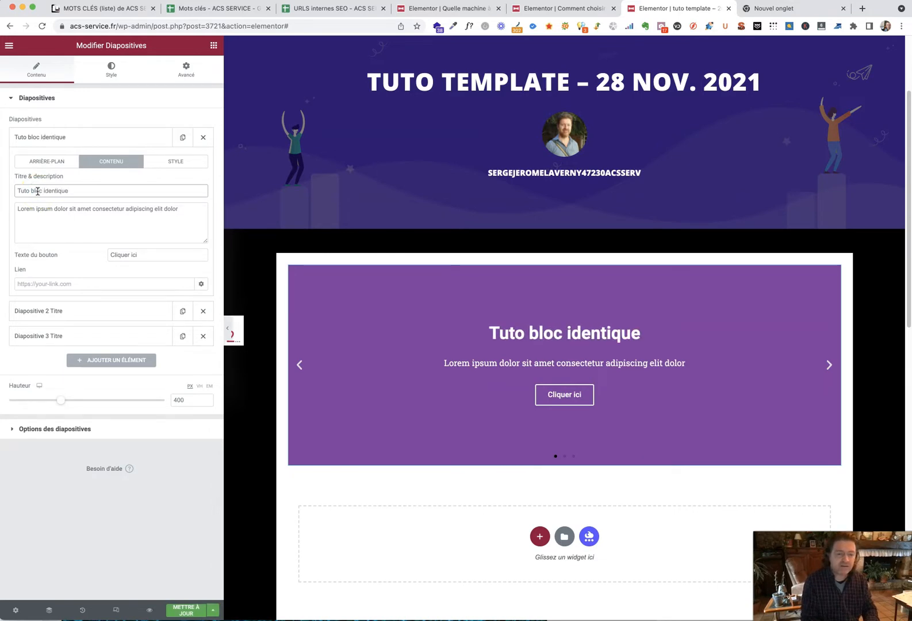
text( su r tout)
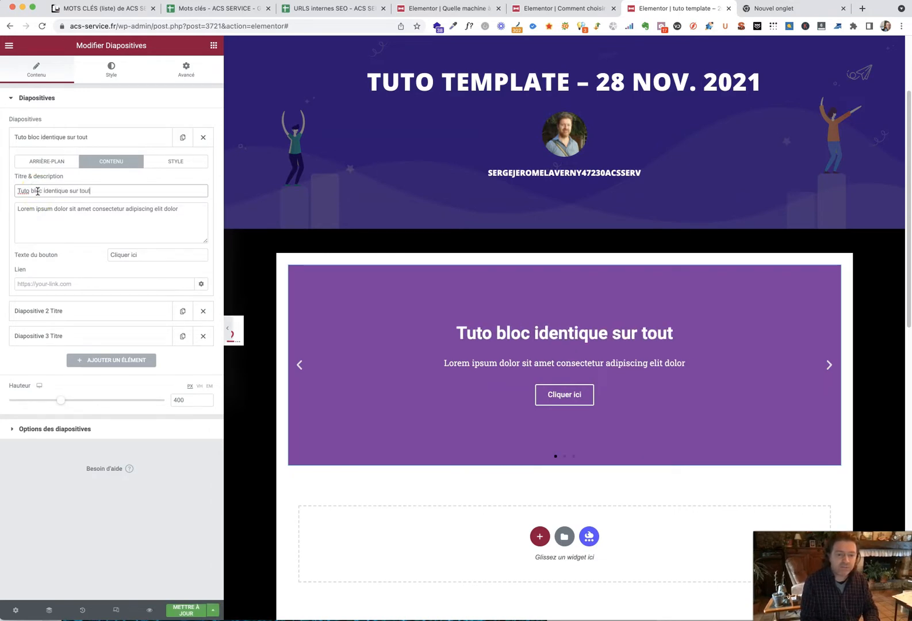
text(es les pag)
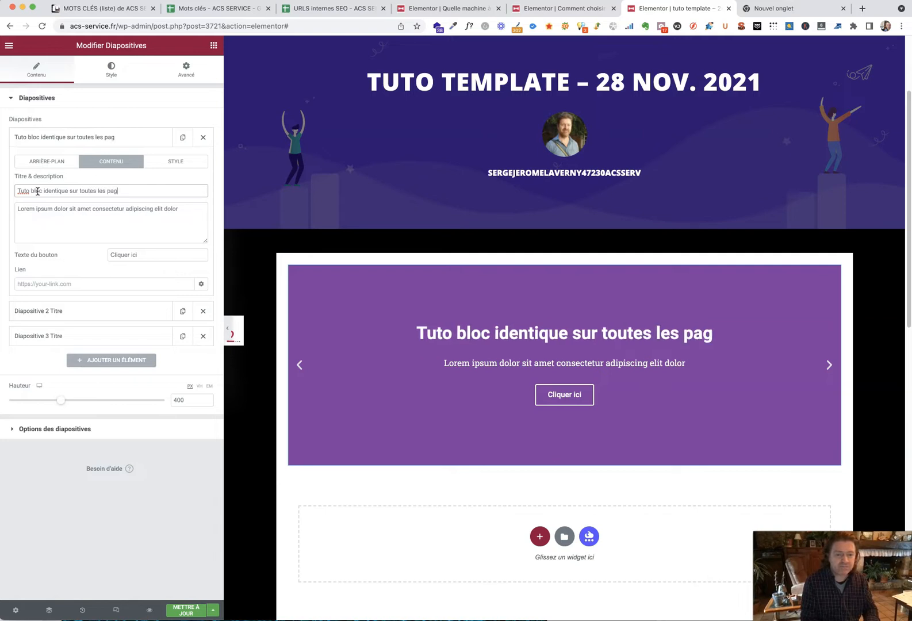
text(e s)
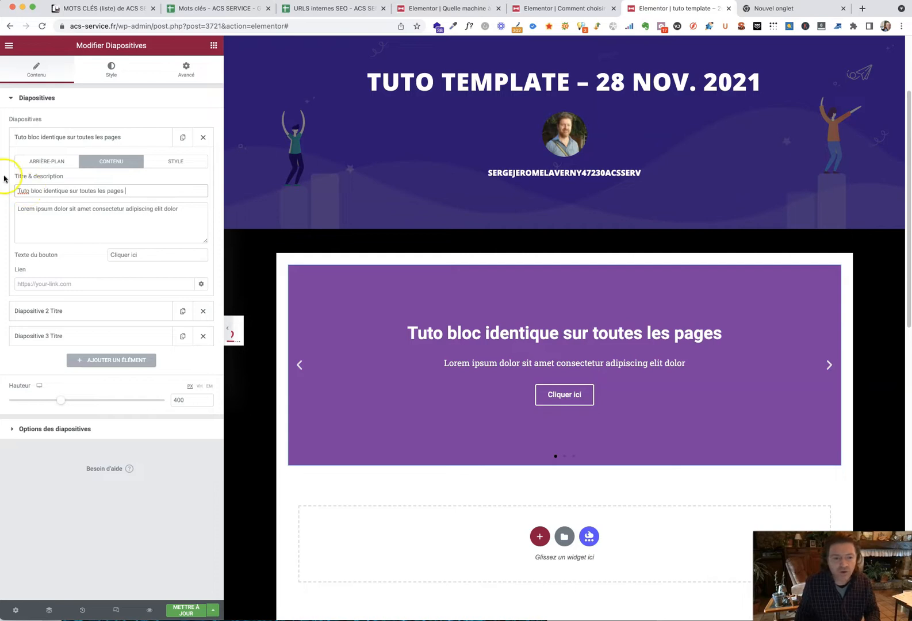
- Reword the first slide's title as "Changer un bloc identique sur toutes les pages web de mon site" and update the template
double_click(23, 191)
text(Changer )
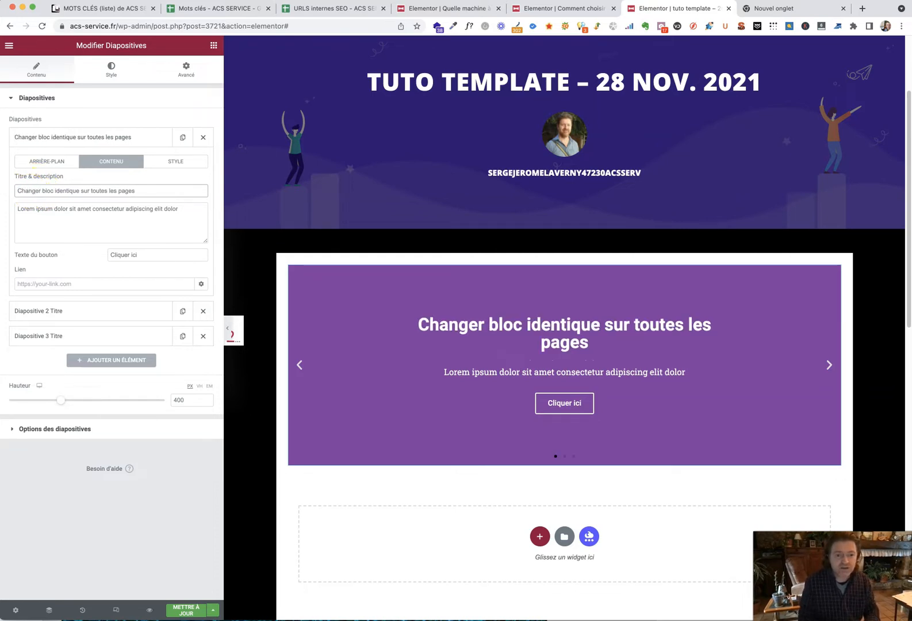
text(un)
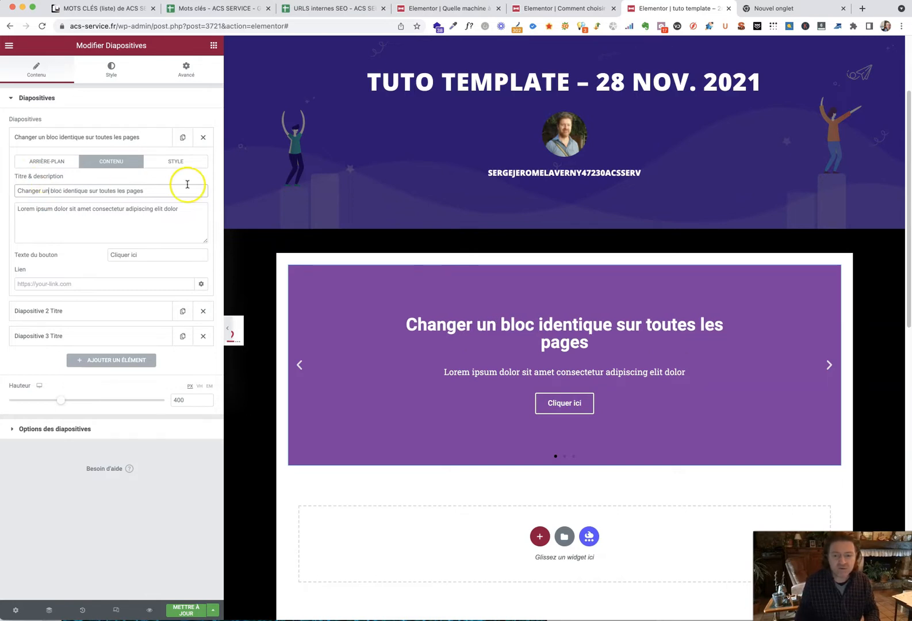
click(157, 191)
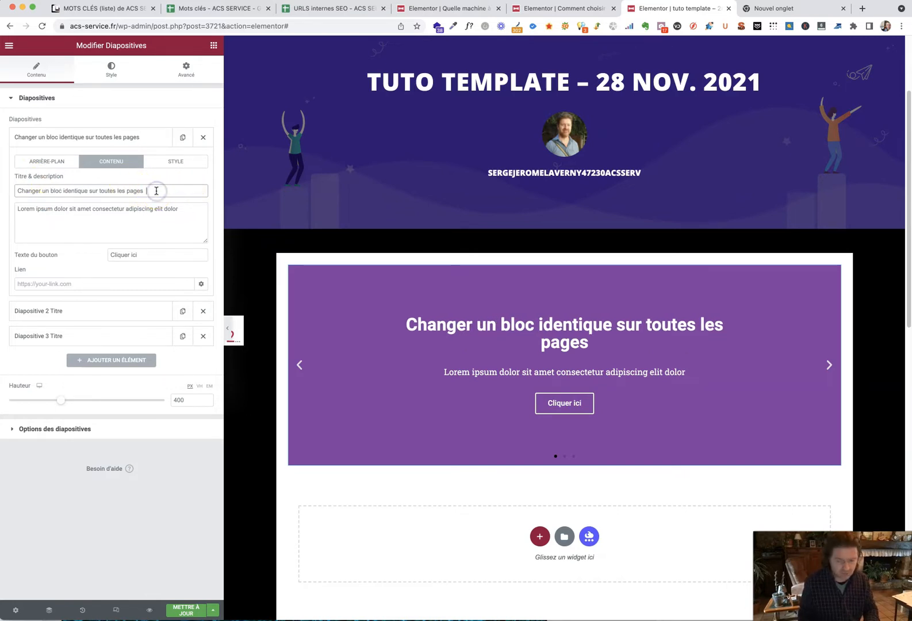
text(web de mon site)
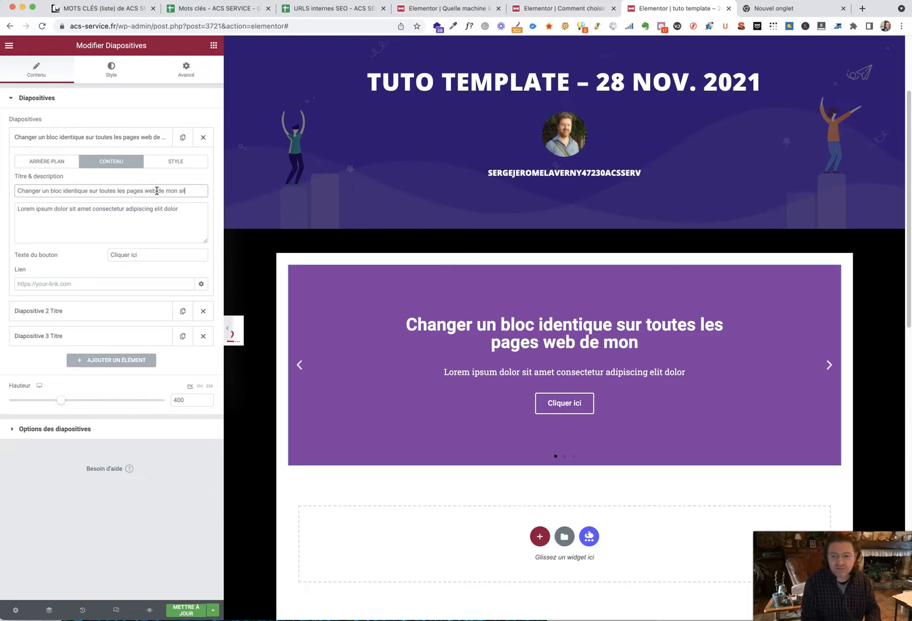
click(183, 605)
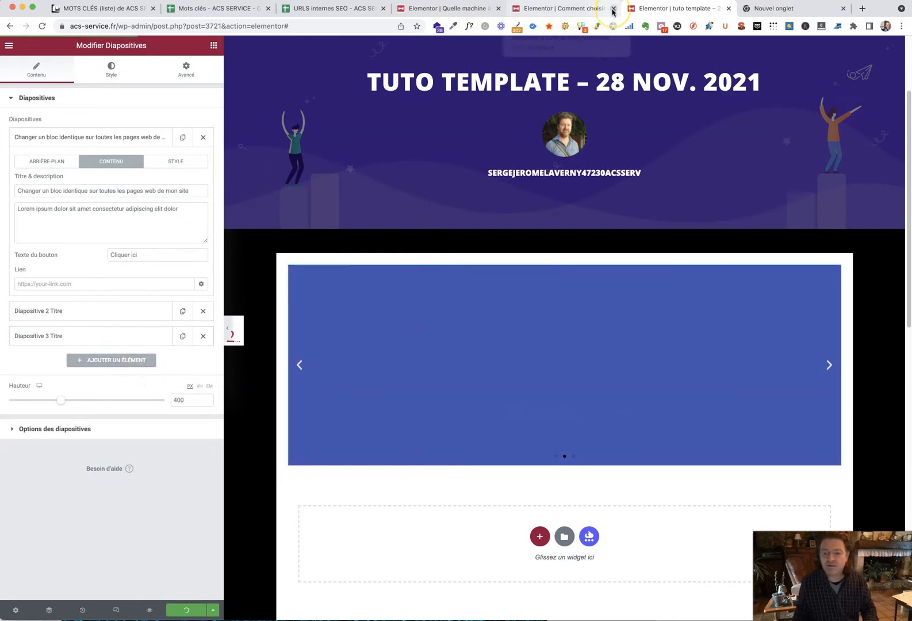
- Update the "Comment choisir" article that uses the slider template and preview its page
click(584, 9)
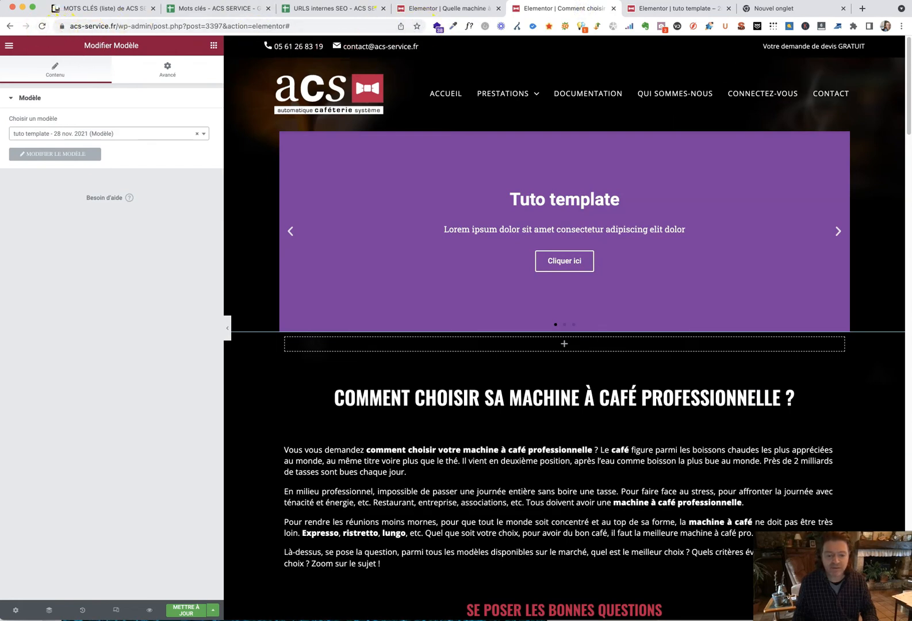
click(193, 607)
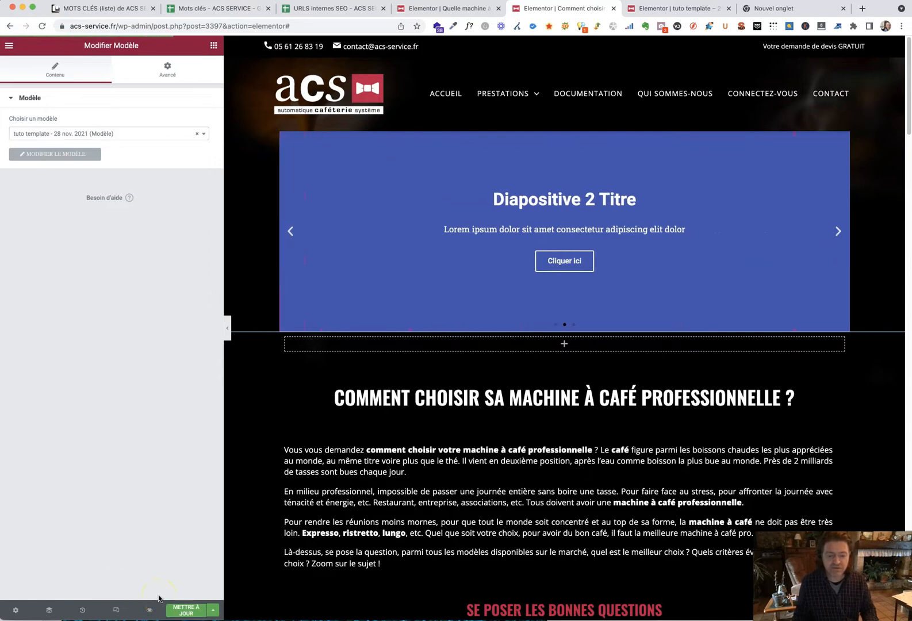
click(39, 26)
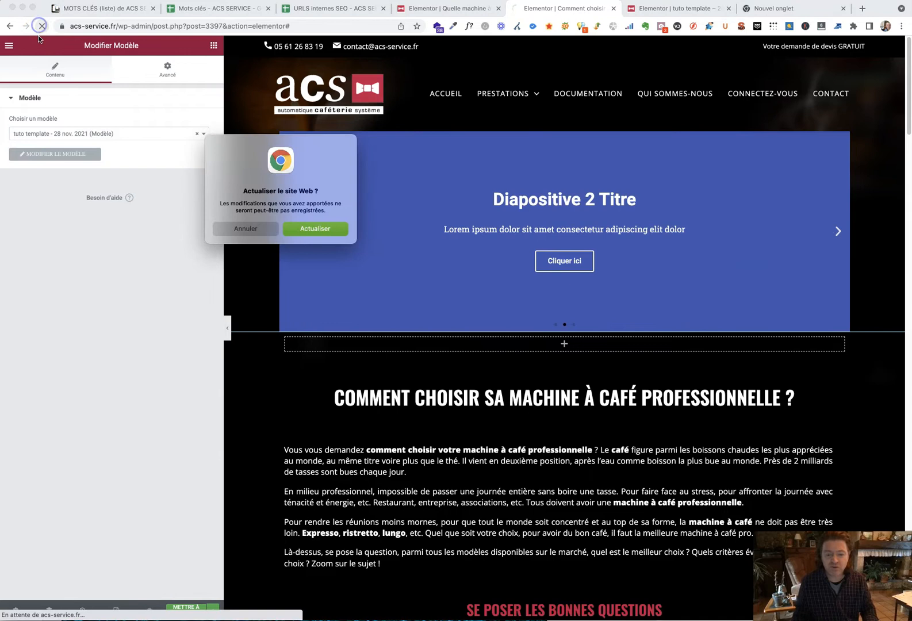
click(247, 229)
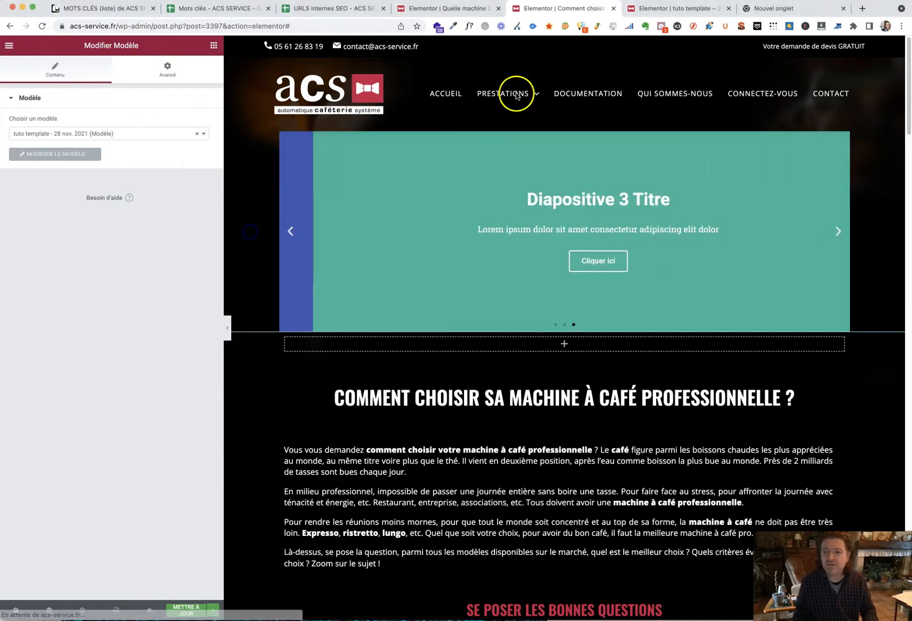
click(150, 610)
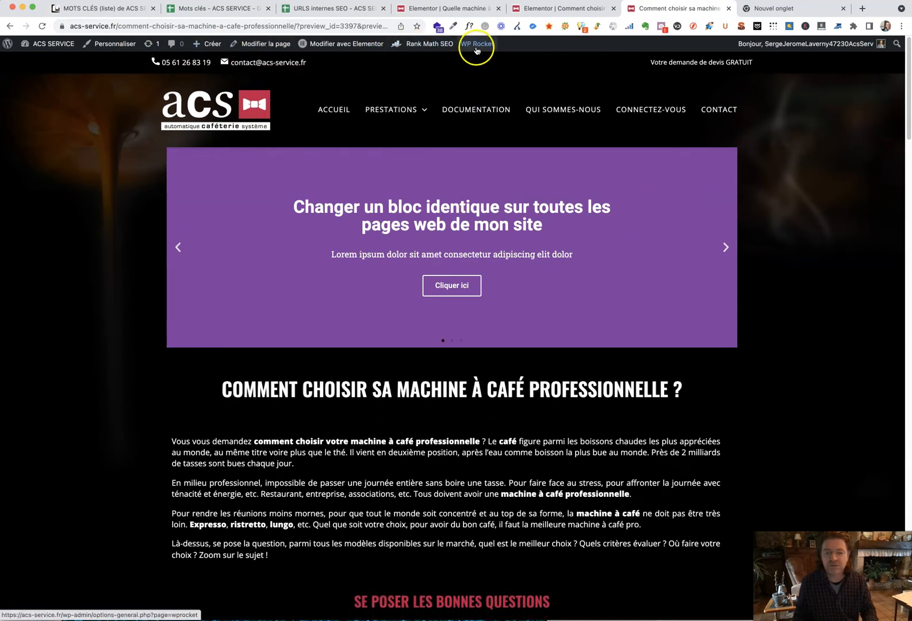
- Clear the site's WP Rocket cache and check the slider on the previewed article
mouse_move(475, 46)
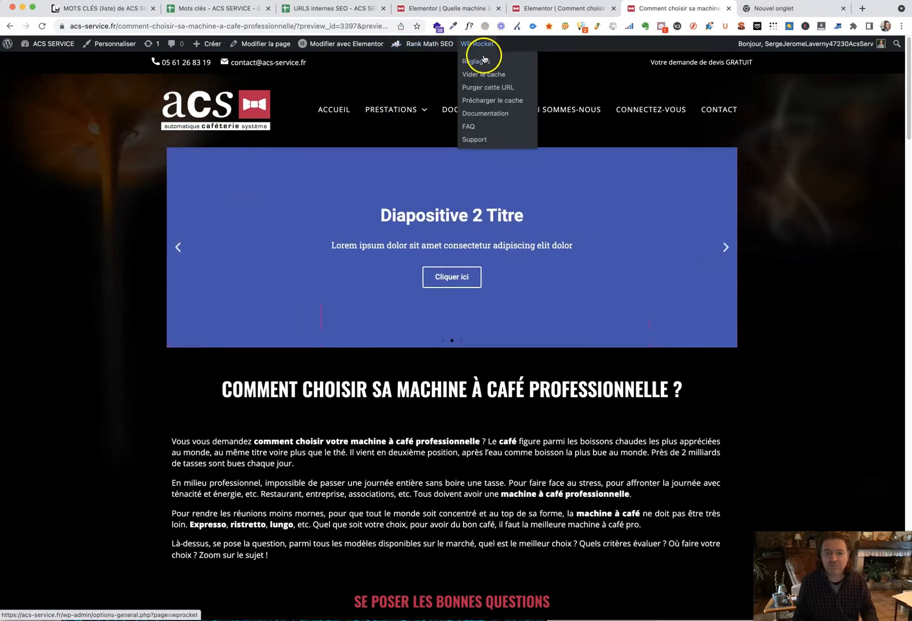
click(484, 74)
scroll(37, 332, down, 6)
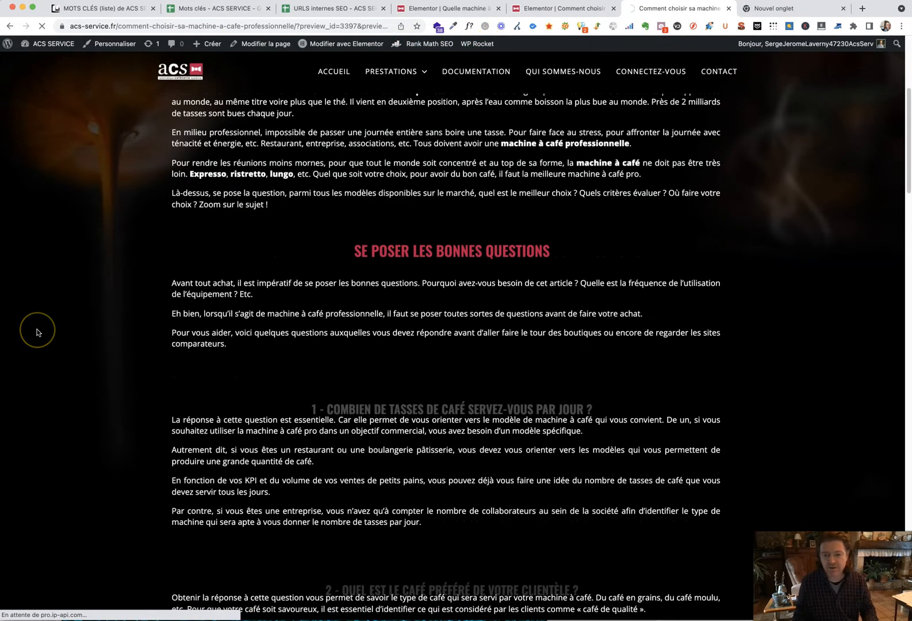
scroll(38, 332, up, 6)
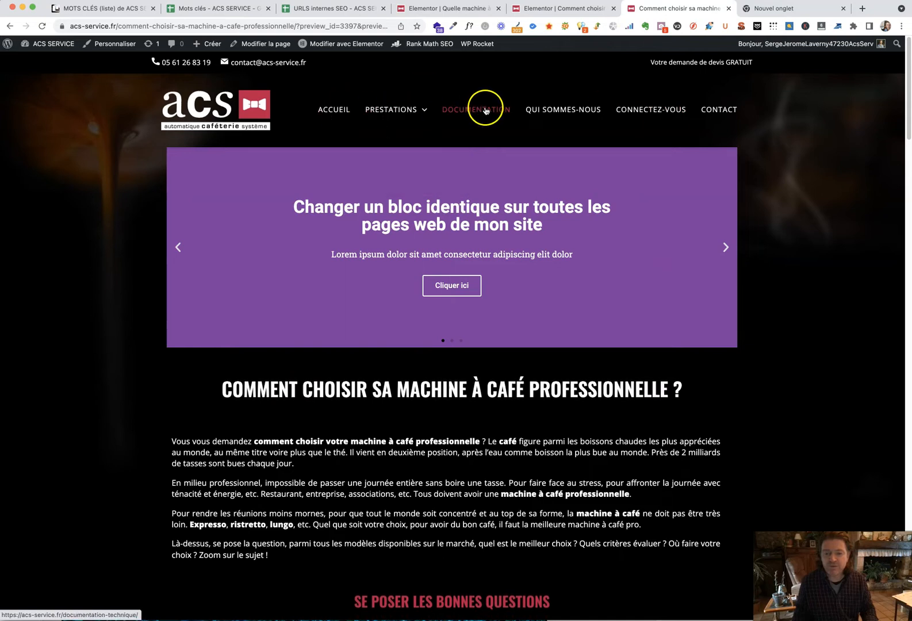
- Open the "Qui sommes-nous" page for editing in Elementor and copy its slider section
click(549, 110)
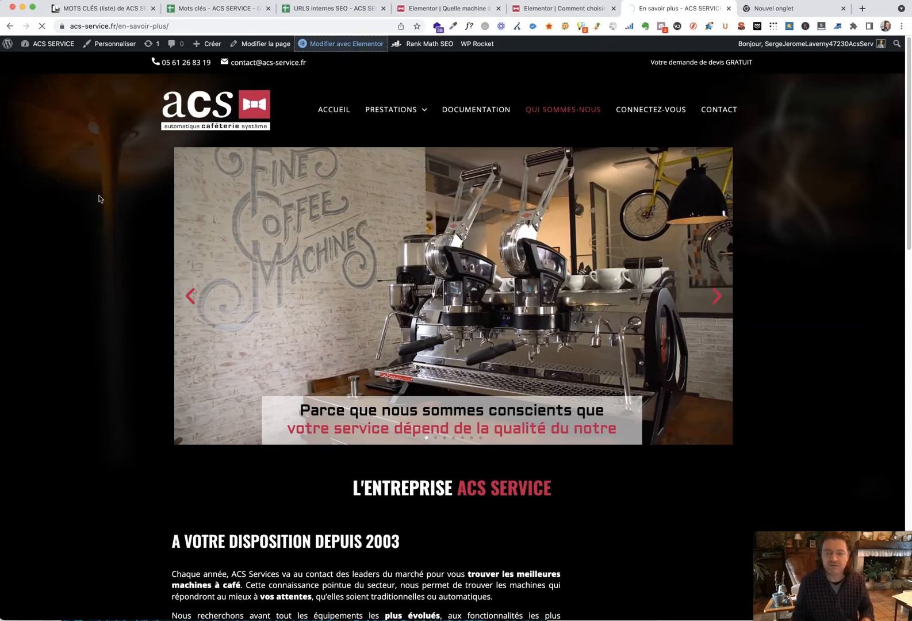
click(290, 212)
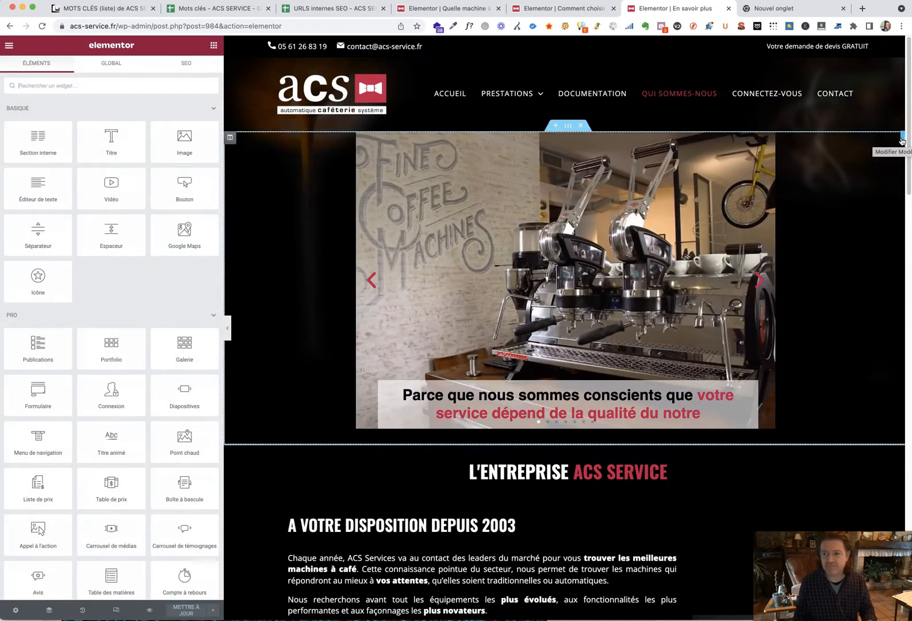
right_click(570, 133)
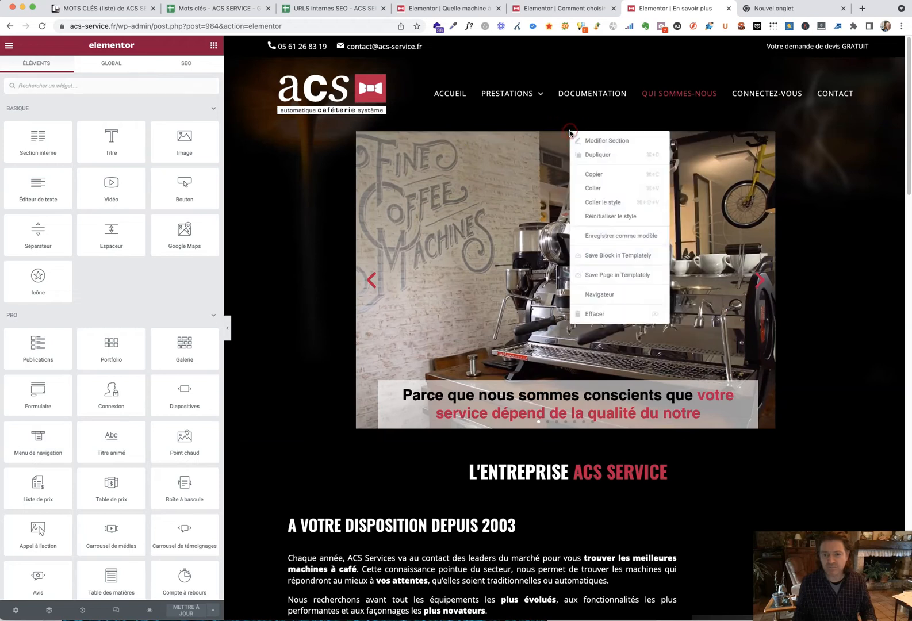
click(593, 175)
- Paste the copied slider section into the "Comment choisir" article and delete its tuto template section and the empty section below
click(434, 8)
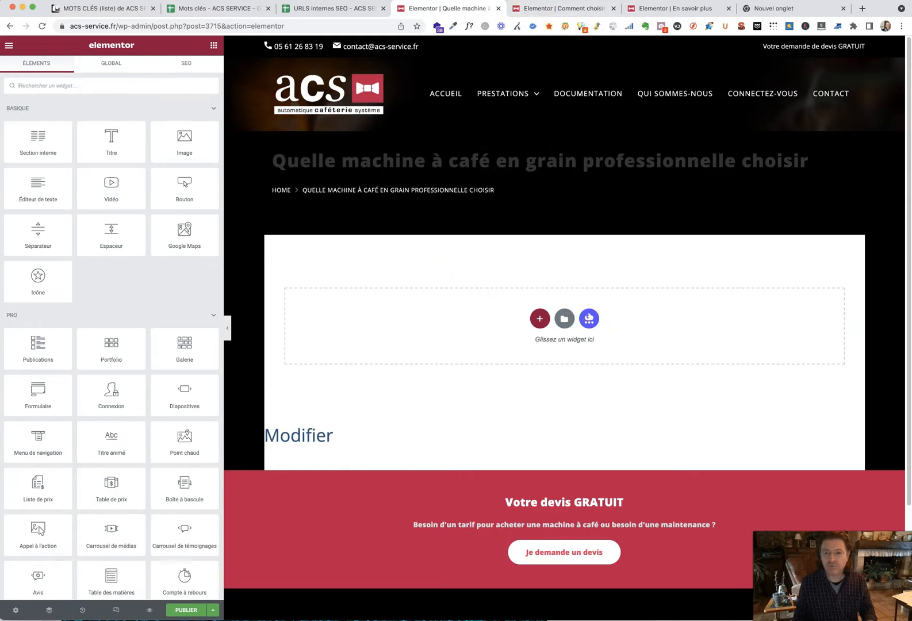
click(563, 9)
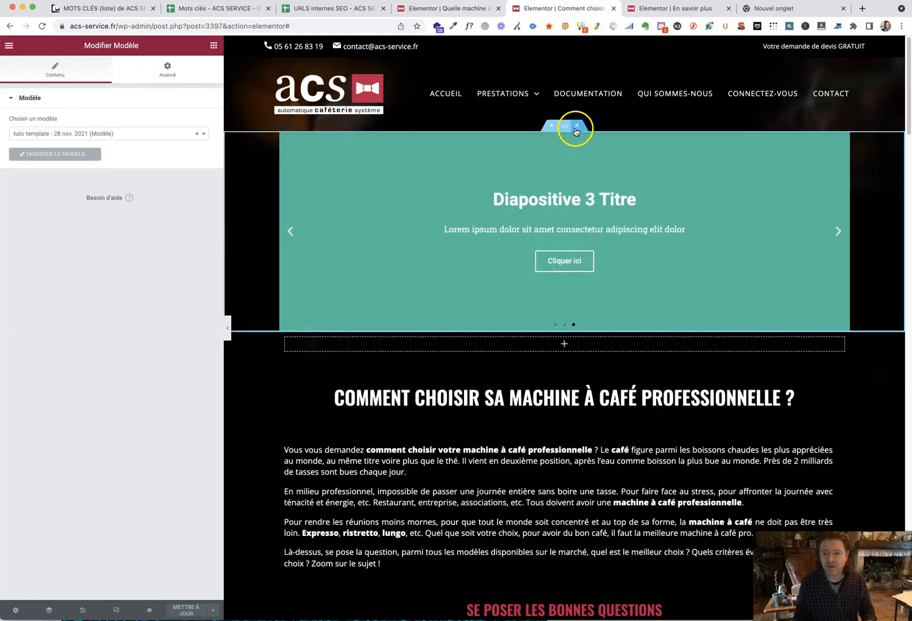
right_click(562, 126)
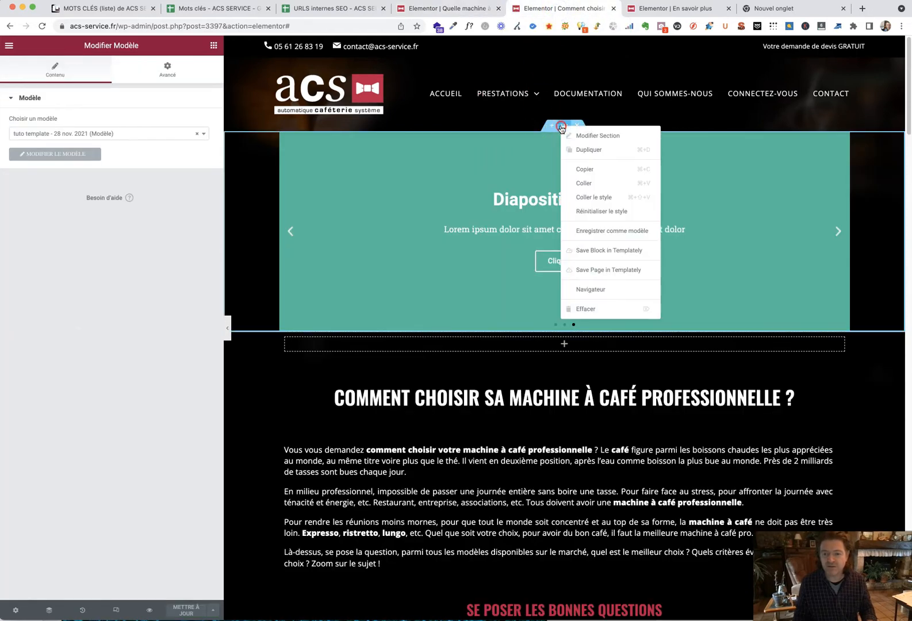
click(599, 183)
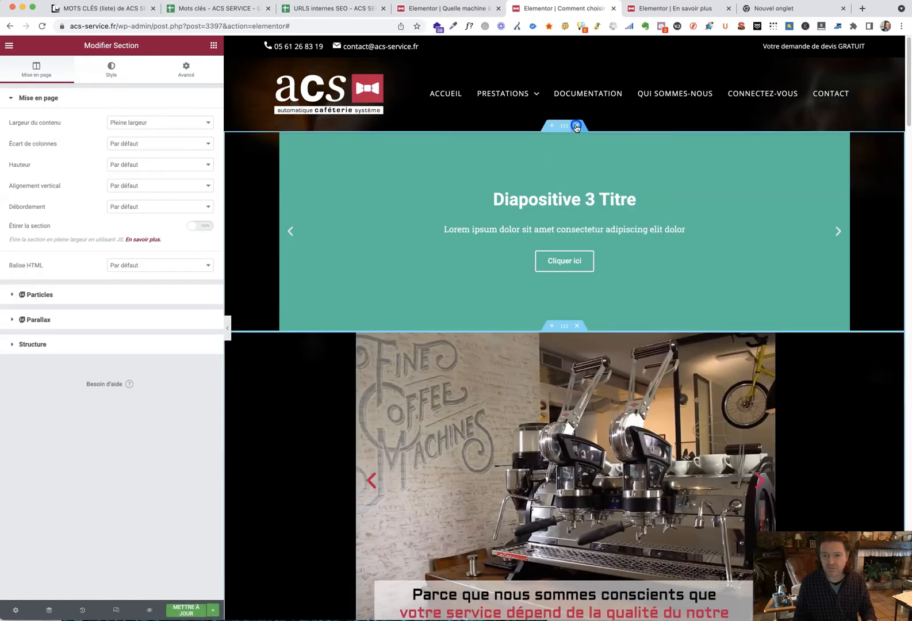
click(577, 127)
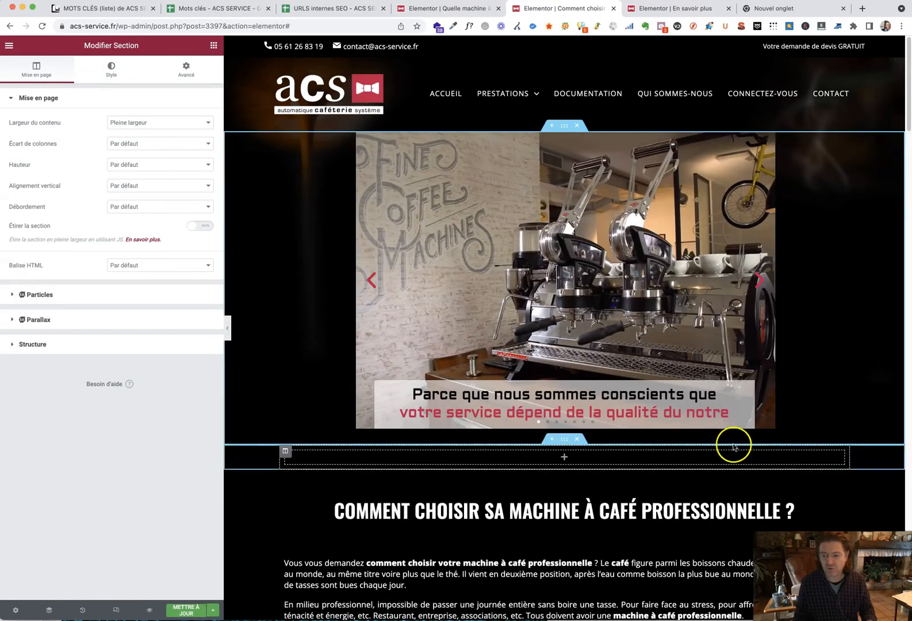
click(577, 439)
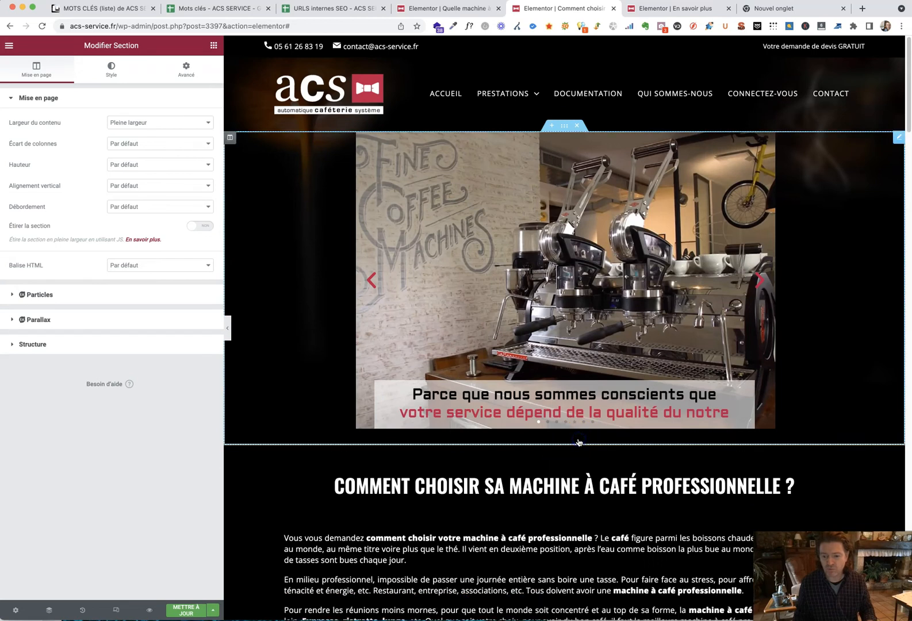
- Update the "Comment choisir" article and check its pasted slider on the preview page and in its Modèle widget settings
click(199, 602)
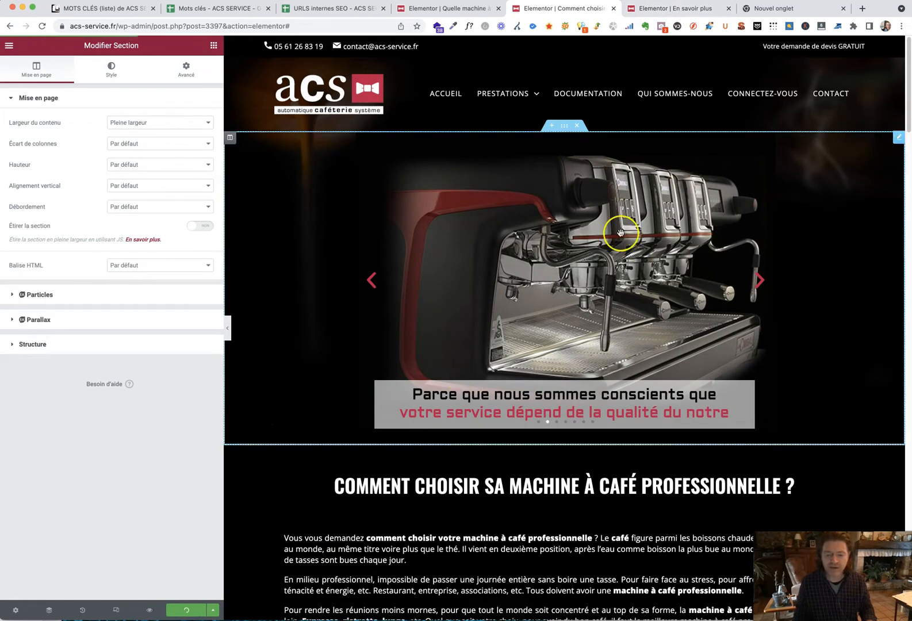
click(901, 141)
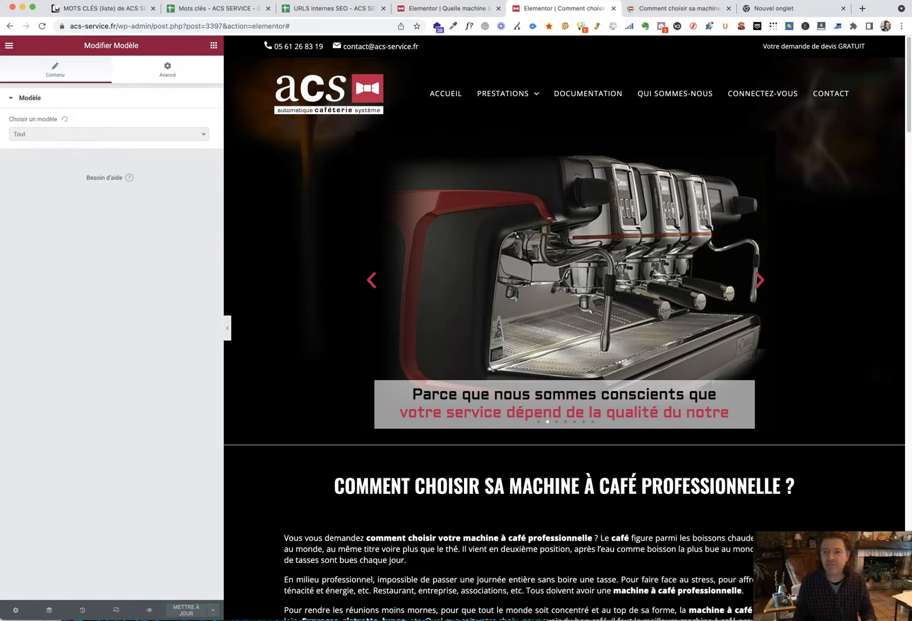
click(692, 10)
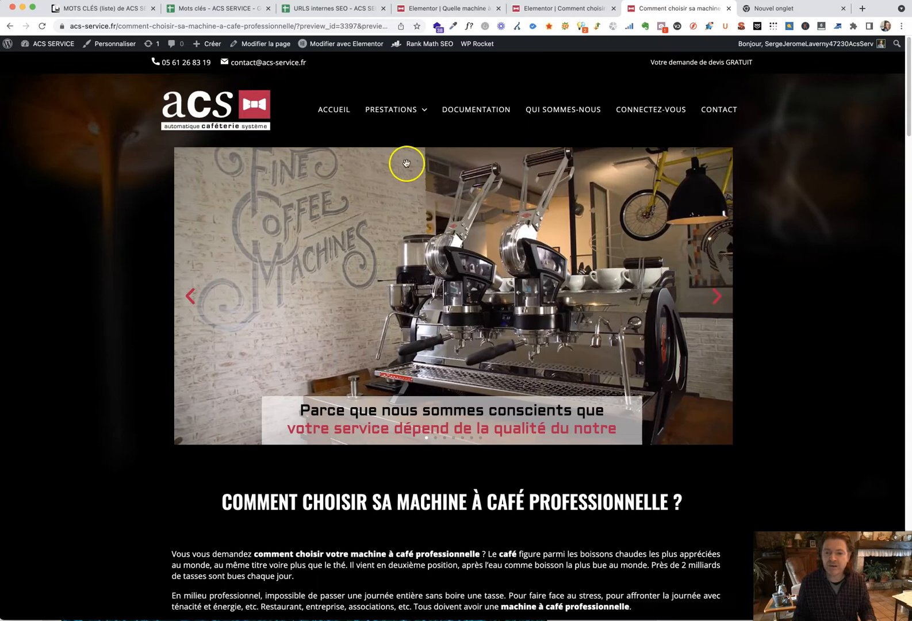
click(438, 8)
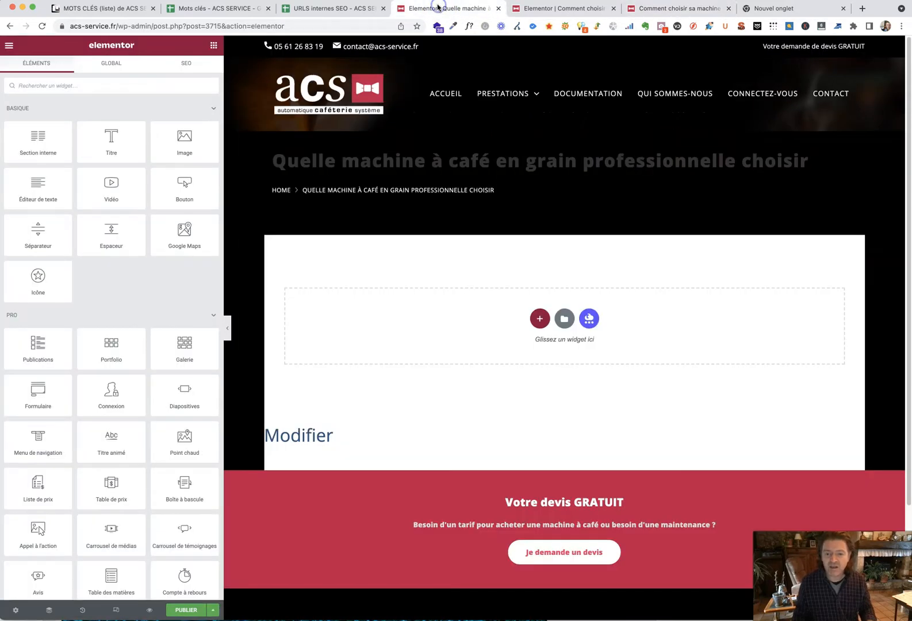
click(551, 9)
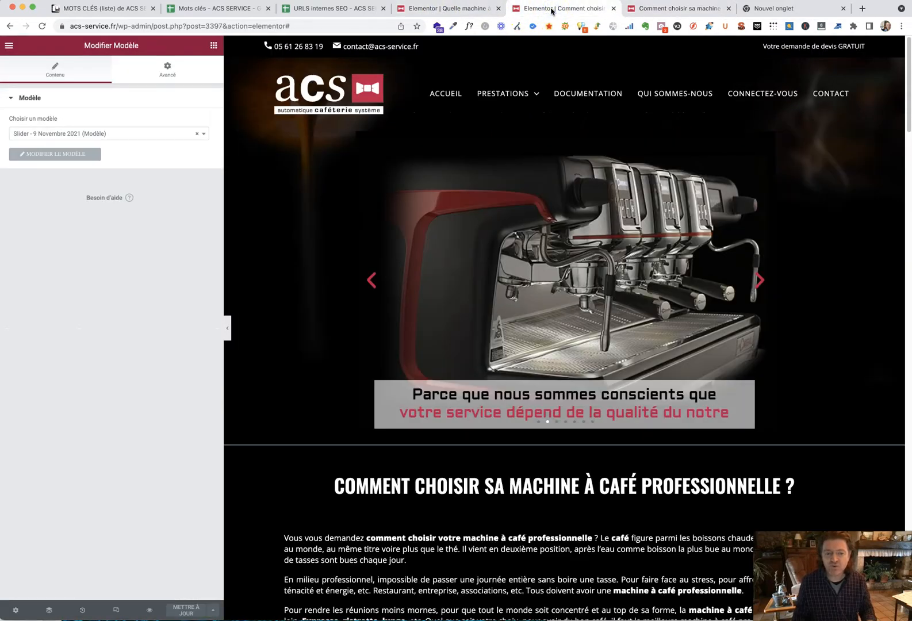
- Leave the editor of the "Quelle machine à café en grain" page and open the list of saved Elementor templates
click(463, 8)
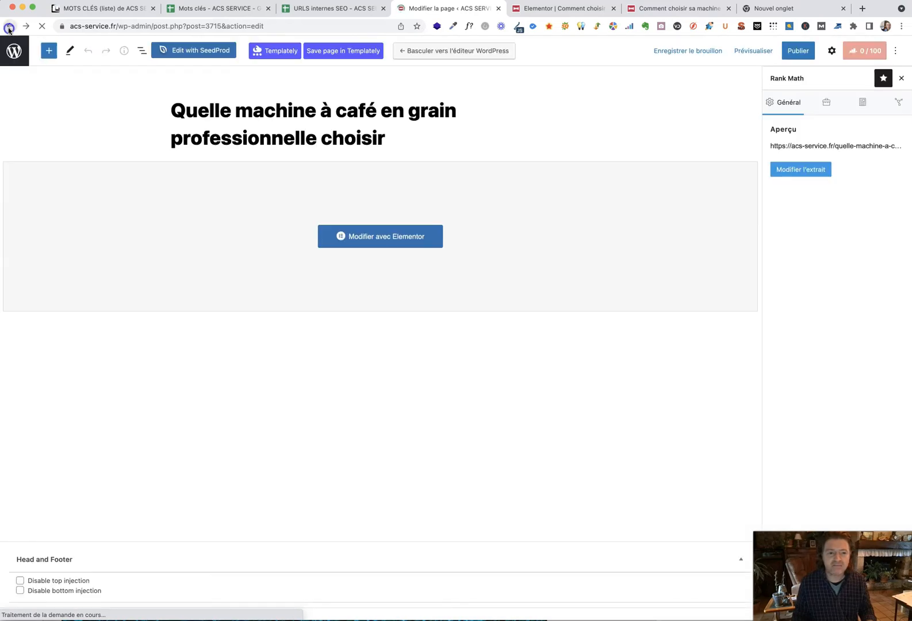
click(9, 27)
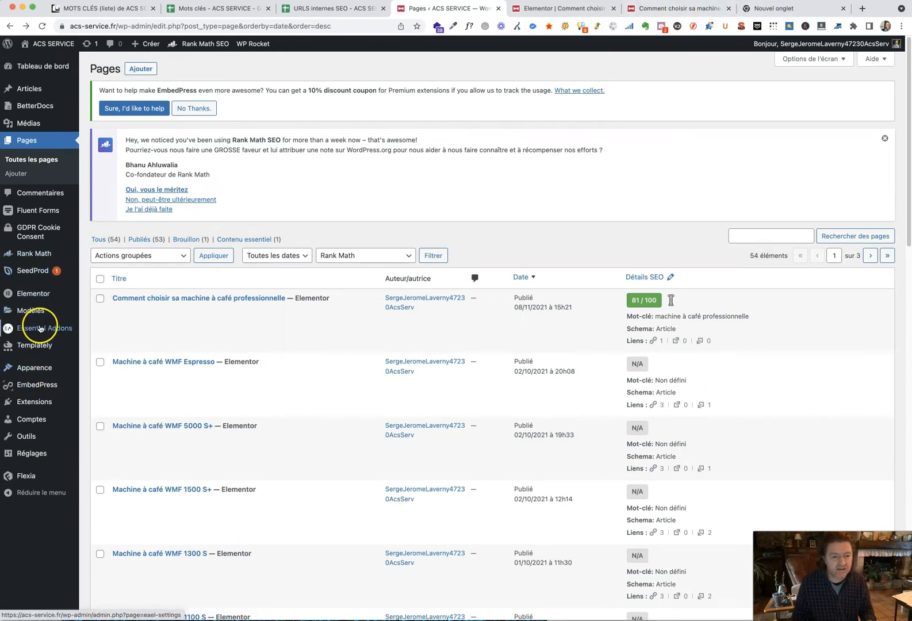
mouse_move(34, 320)
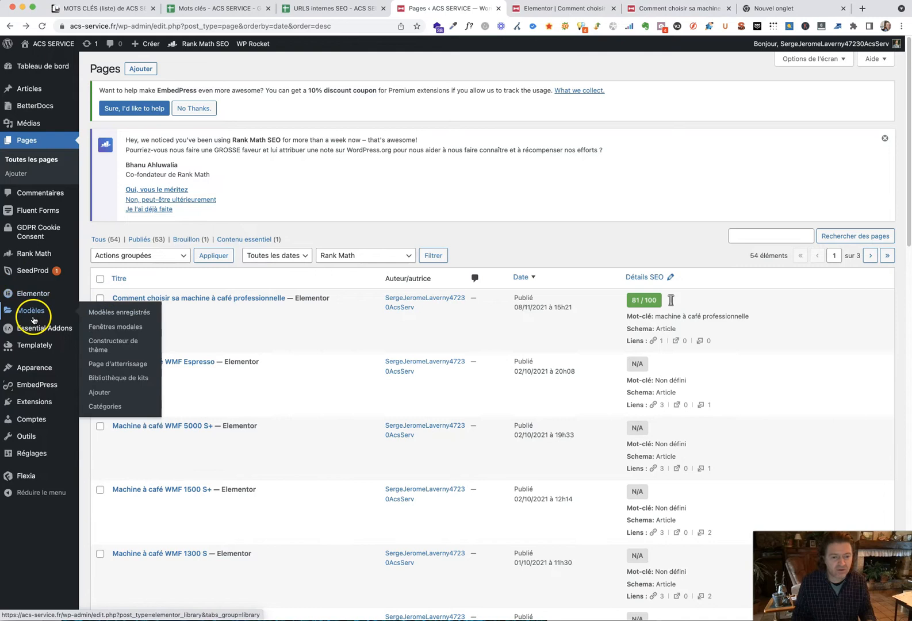
mouse_move(33, 294)
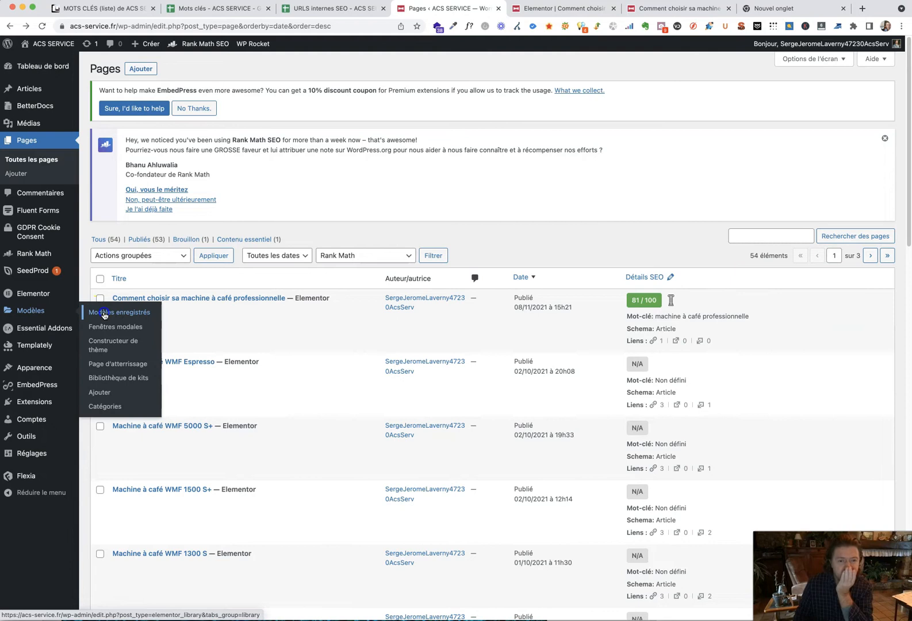
click(104, 313)
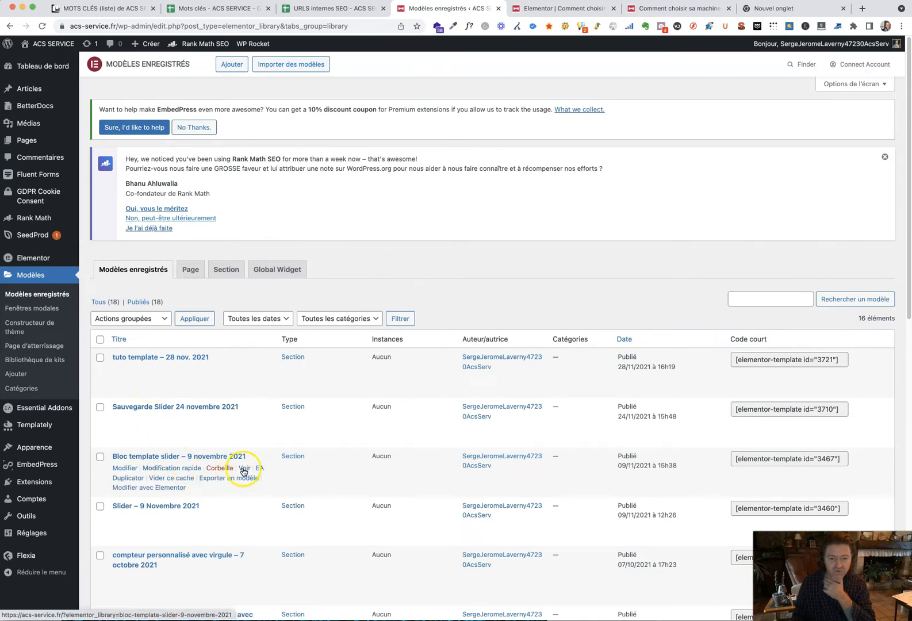
- Open the "Bloc template slider – 9 novembre 2021" template in Elementor, examine which template its Modèle widget loads, and return to the list
click(134, 468)
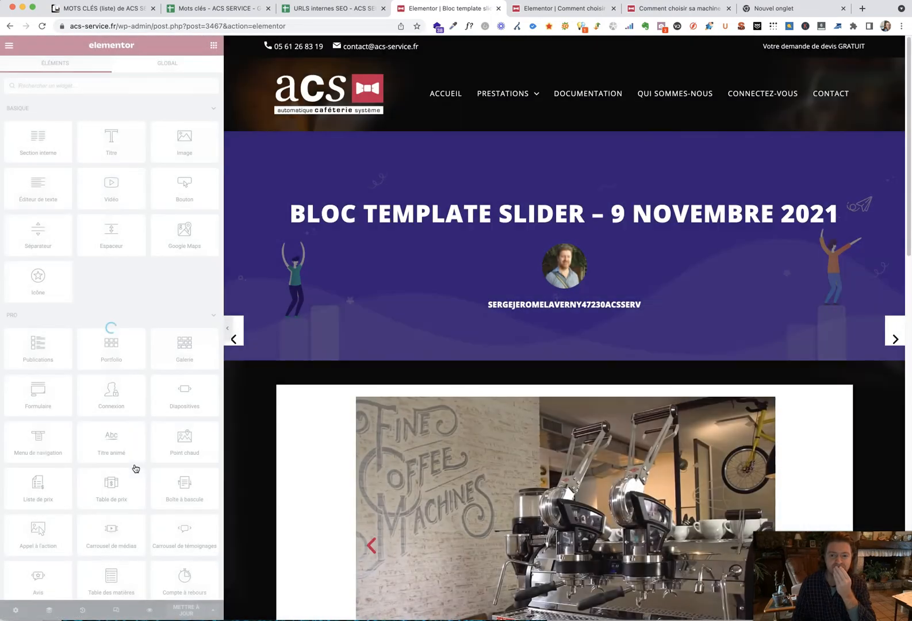
click(313, 405)
scroll(415, 383, down, 3)
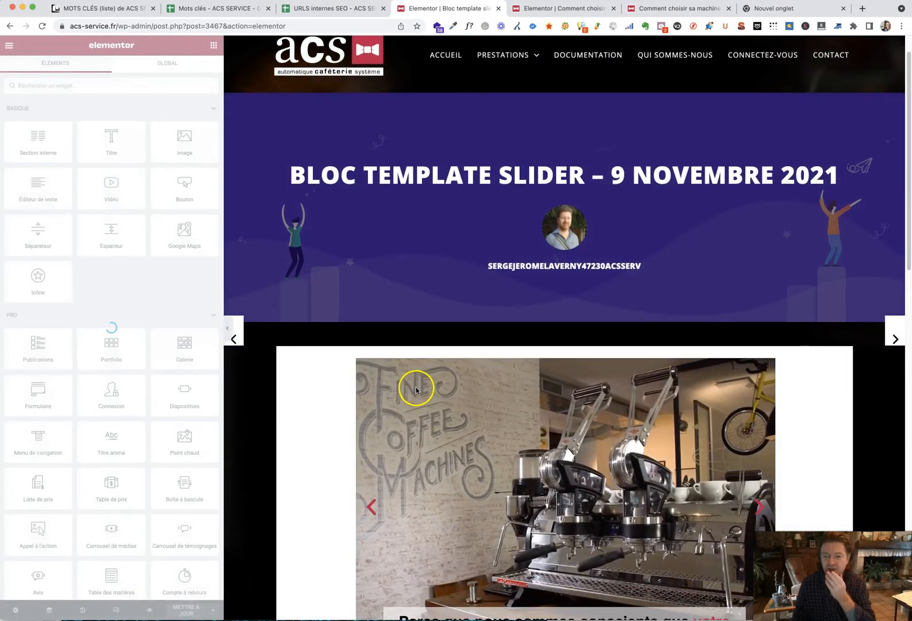
scroll(489, 322, down, 3)
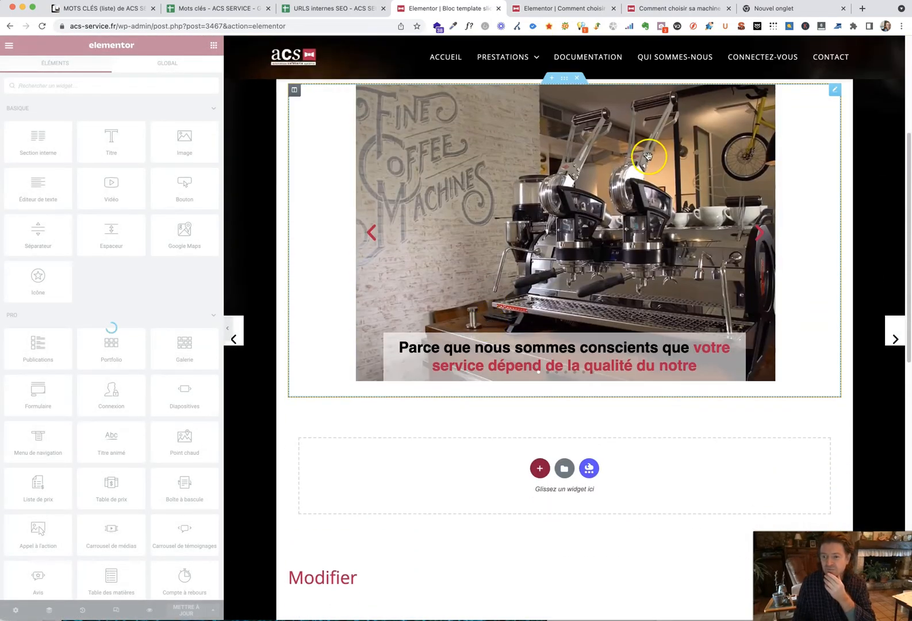
scroll(647, 159, up, 2)
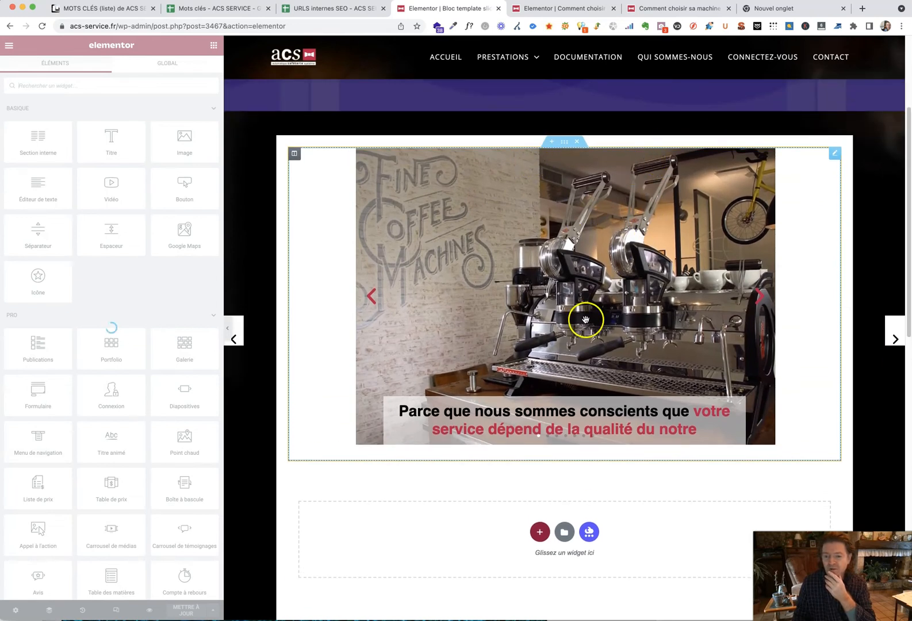
click(835, 153)
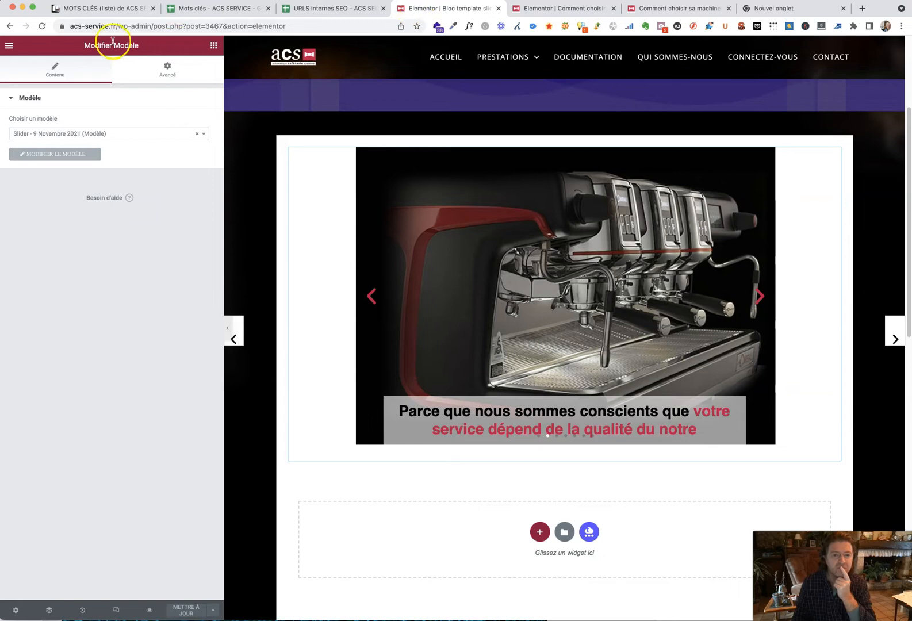
click(9, 26)
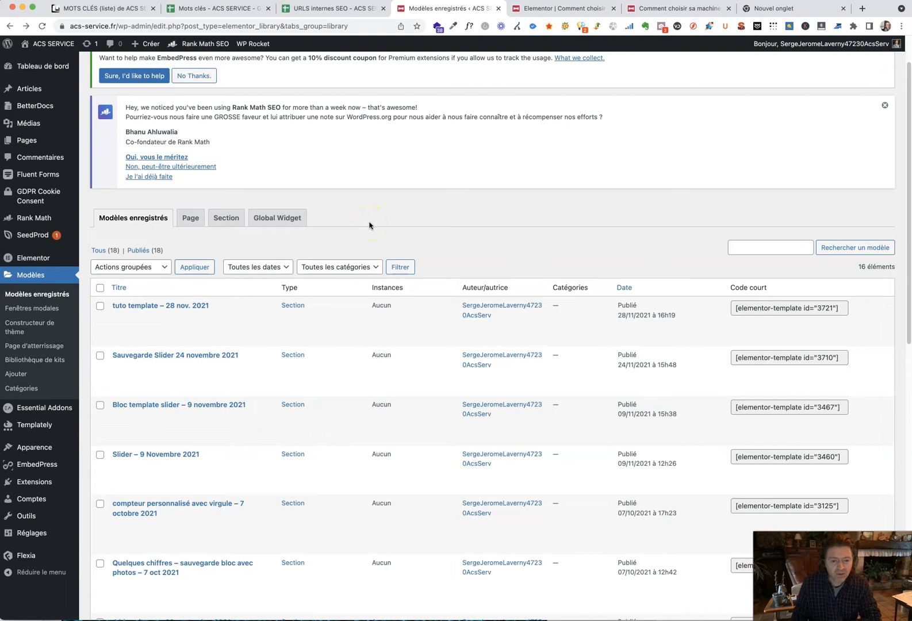
- Edit the "Slider – 9 Novembre 2021" template in Elementor, move the CIMBALI slide to first place and update the template
scroll(369, 225, down, 1)
click(185, 450)
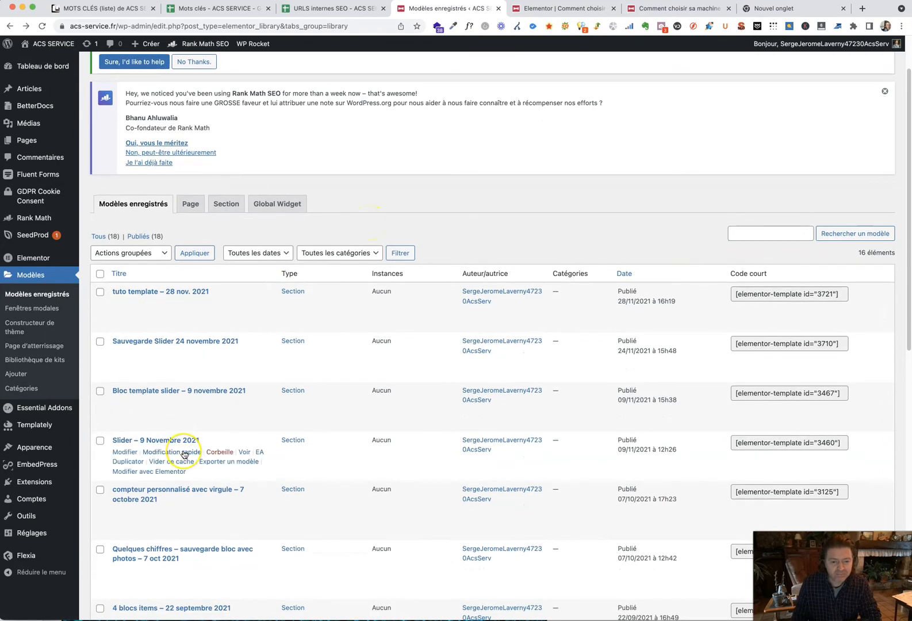
click(136, 474)
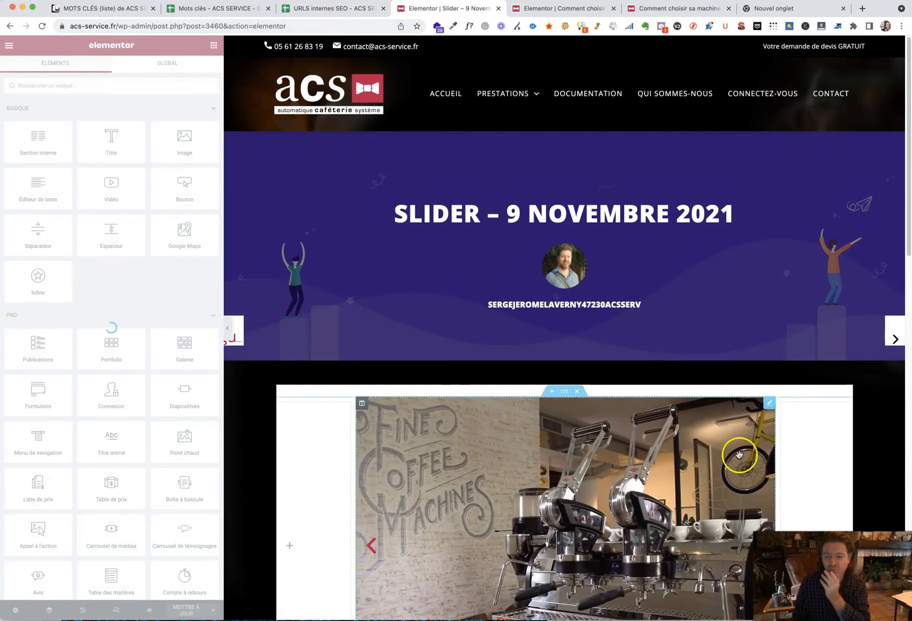
click(770, 405)
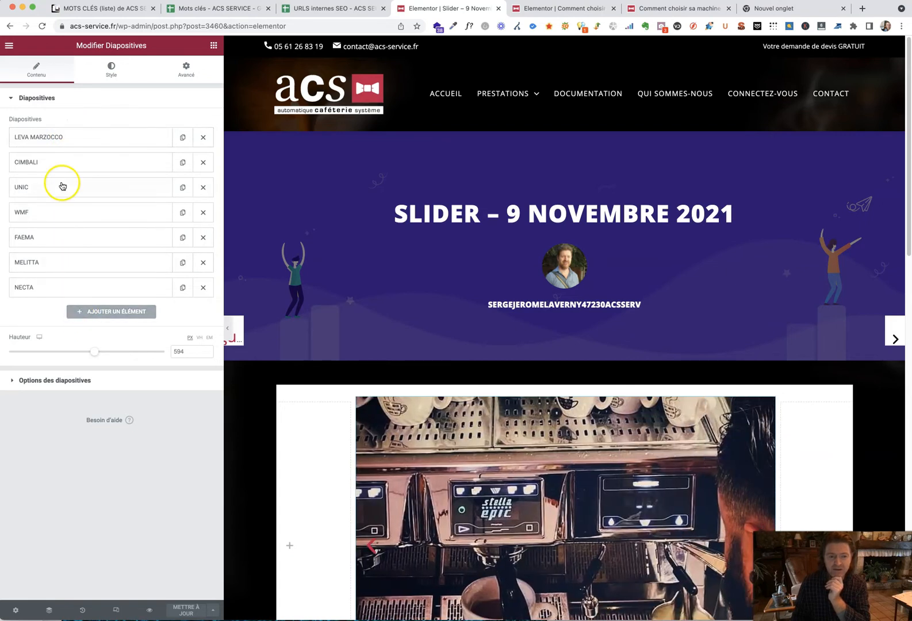
drag(36, 181, 39, 136)
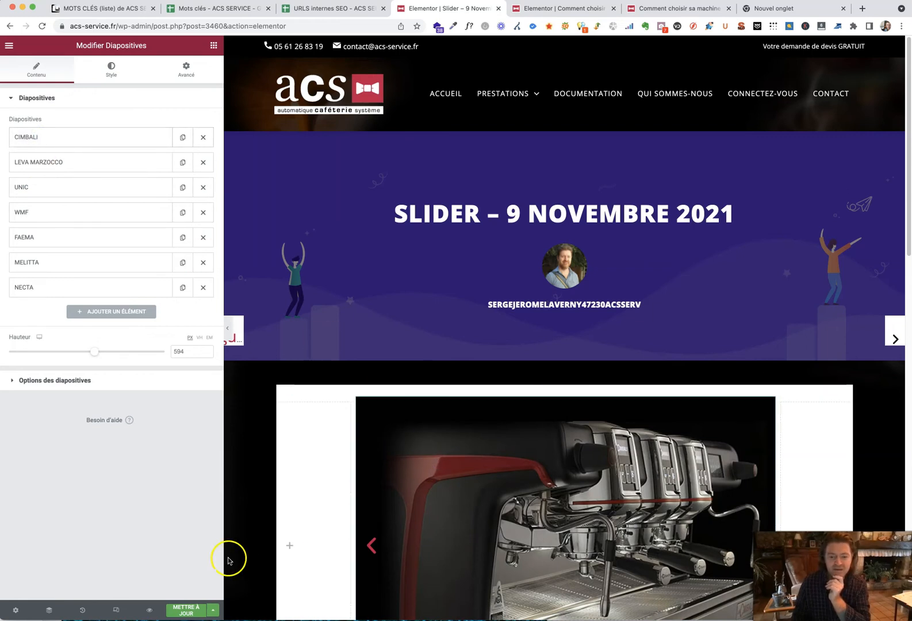
click(188, 611)
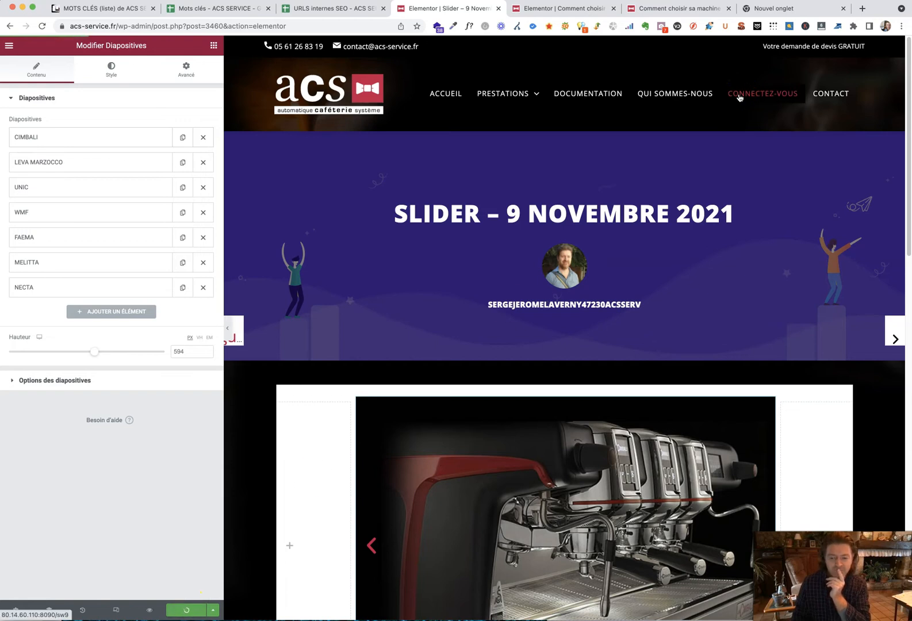
scroll(607, 320, down, 3)
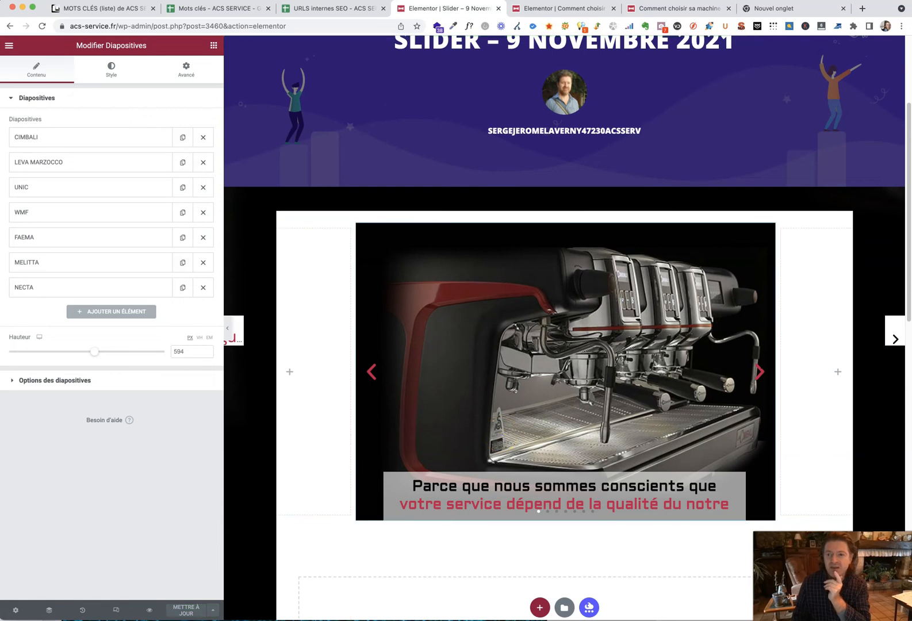
- Open the site's home page, clear the WP Rocket cache and reload the home page to check the slider's first slide
click(675, 10)
click(182, 107)
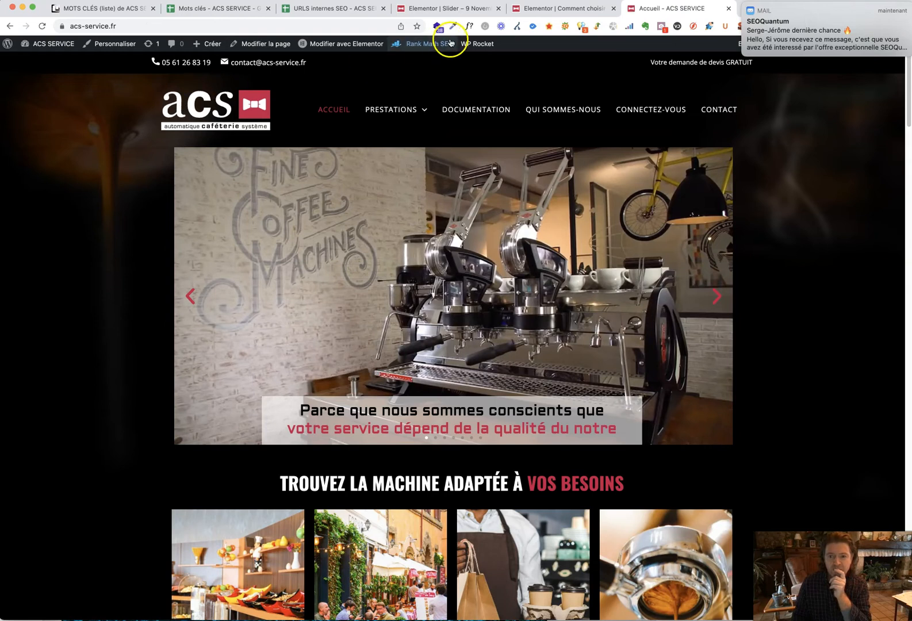
mouse_move(475, 42)
click(490, 75)
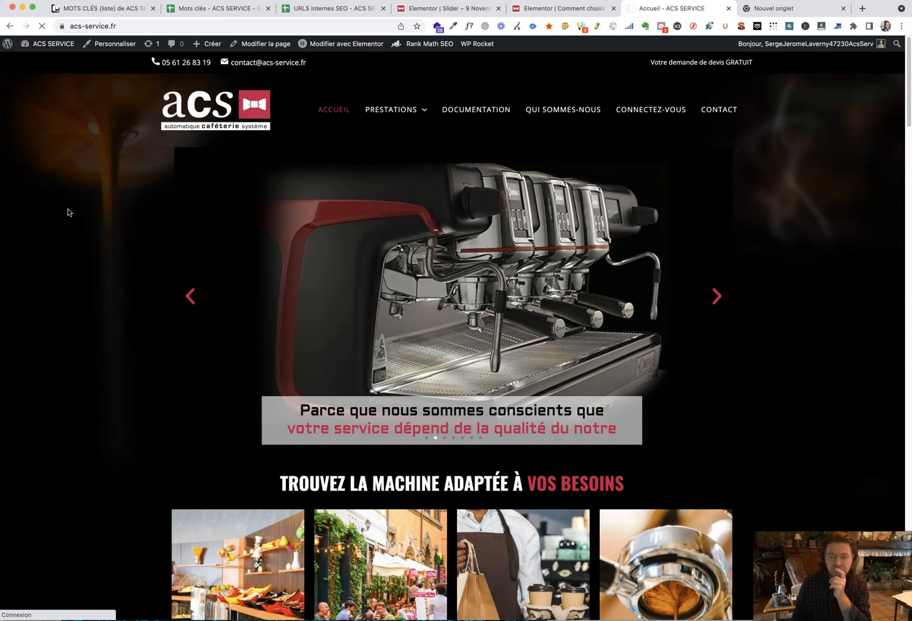
click(193, 110)
click(55, 227)
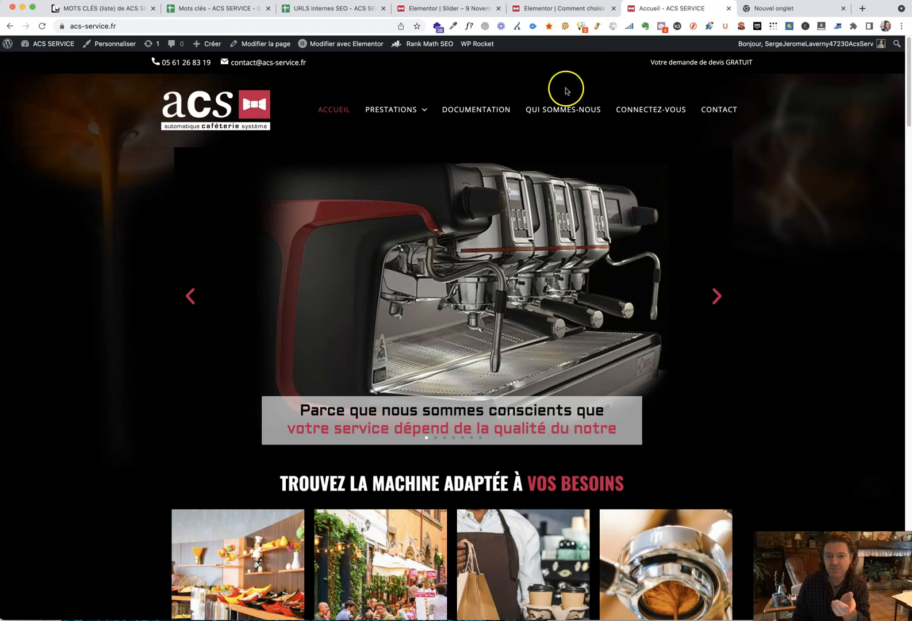
- Browse the site's Qui sommes-nous, Contact, Documentation and Machines à café pages to check the first slide of their slider
click(565, 111)
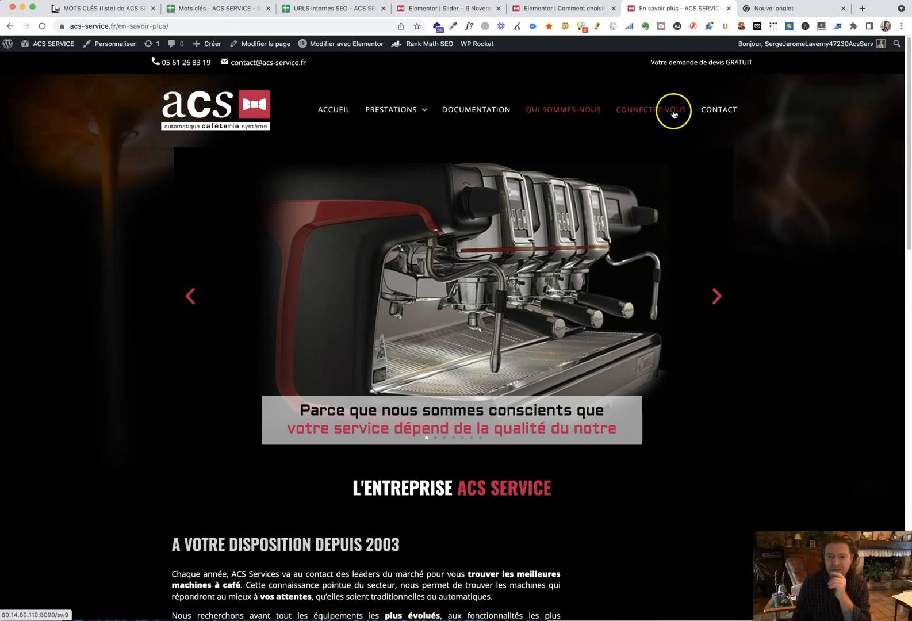
click(715, 109)
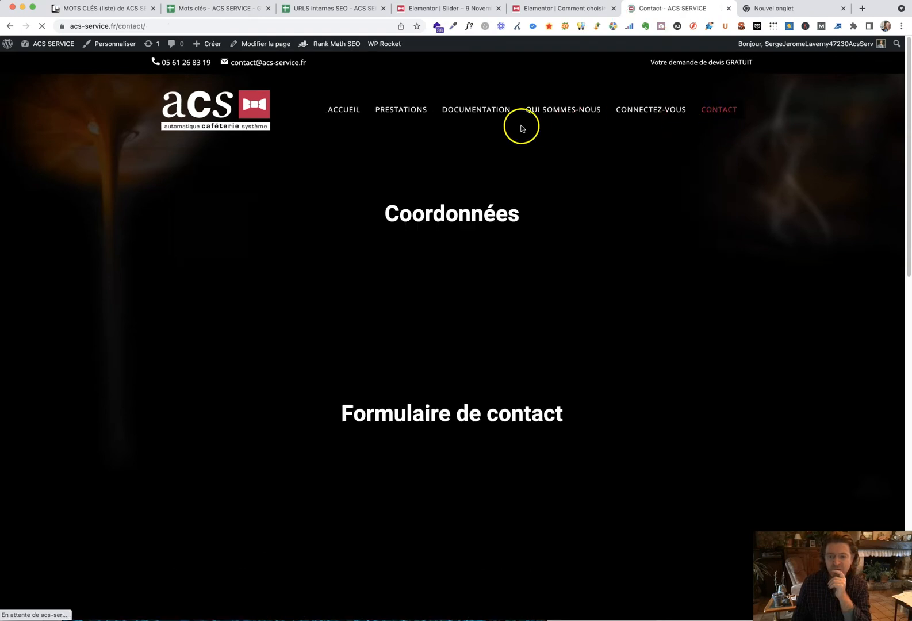
click(470, 112)
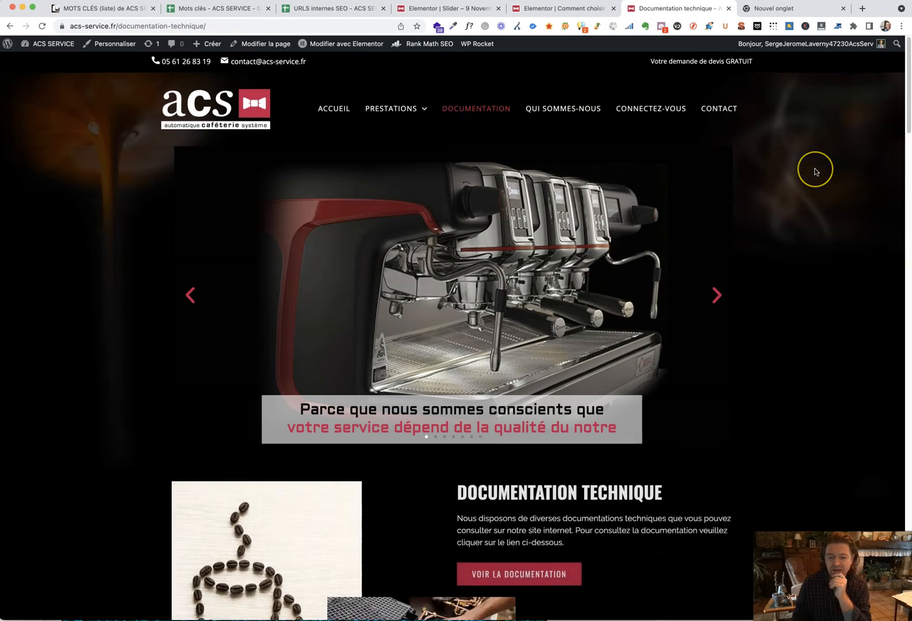
scroll(814, 169, down, 7)
scroll(815, 169, up, 7)
scroll(814, 172, down, 7)
scroll(814, 171, up, 7)
mouse_move(393, 110)
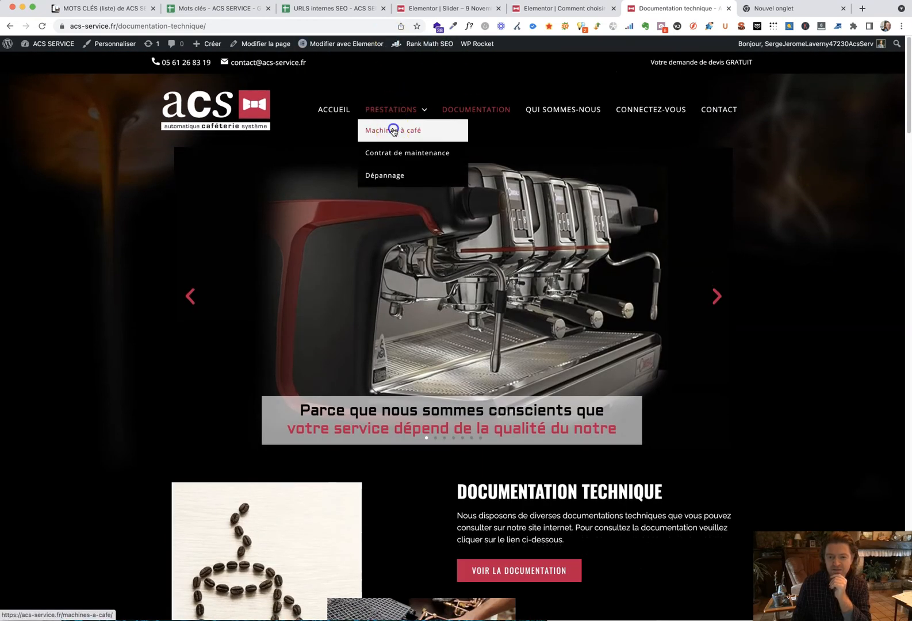
click(393, 130)
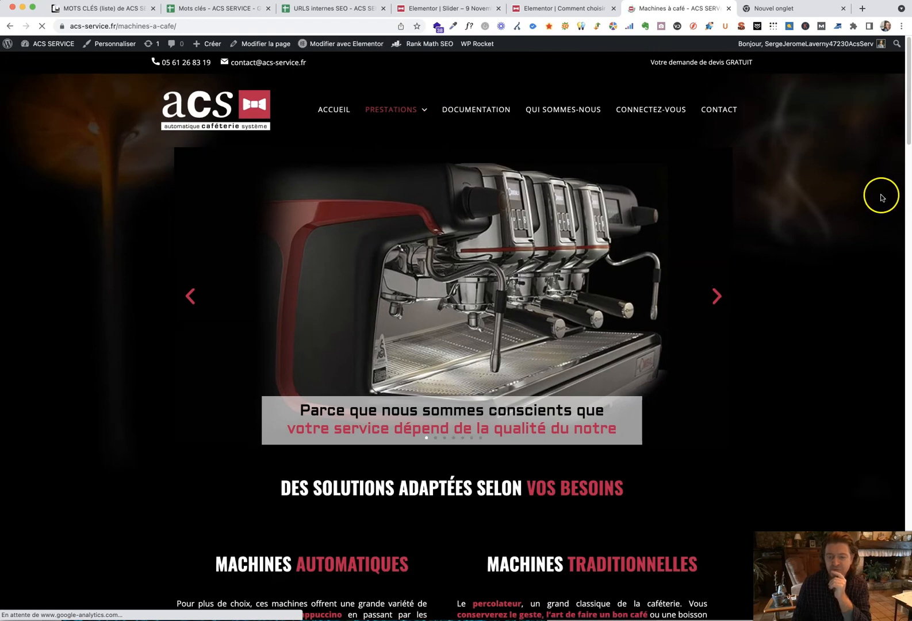
scroll(878, 195, down, 3)
scroll(878, 195, up, 3)
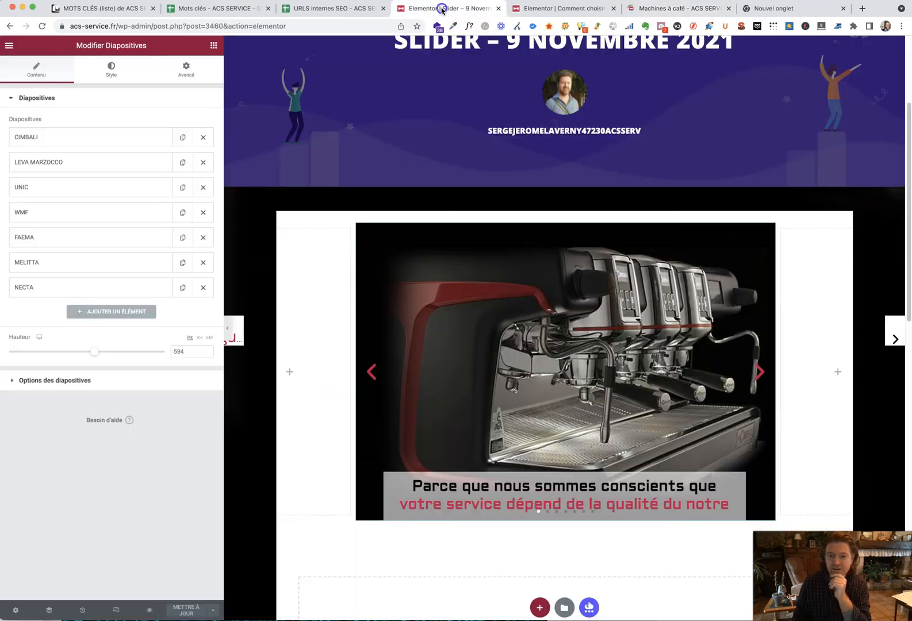
- Move the LEVA MARZOCCO slide to first place in the "Slider – 9 Novembre 2021" template and update the template
click(449, 8)
drag(68, 172, 61, 139)
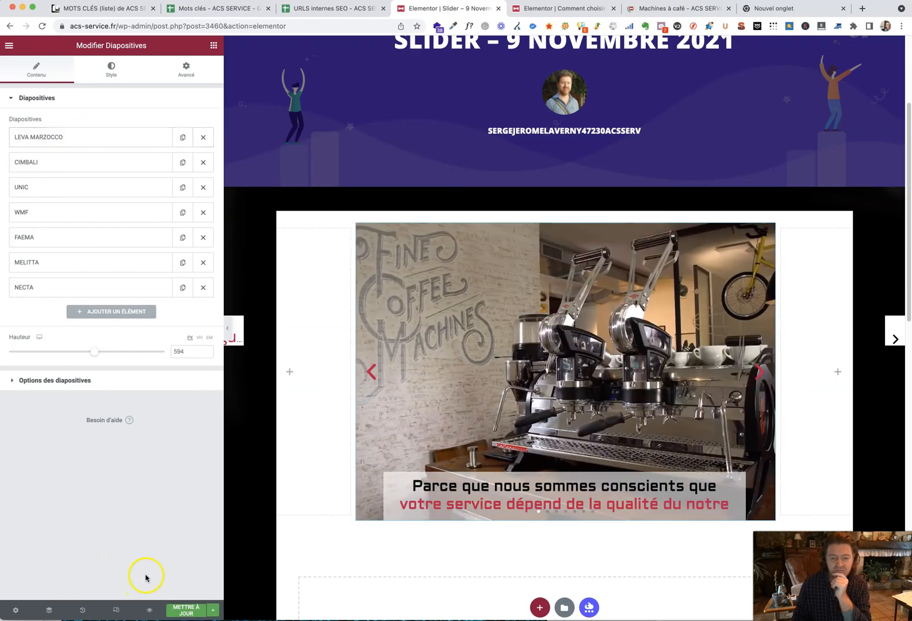
click(186, 610)
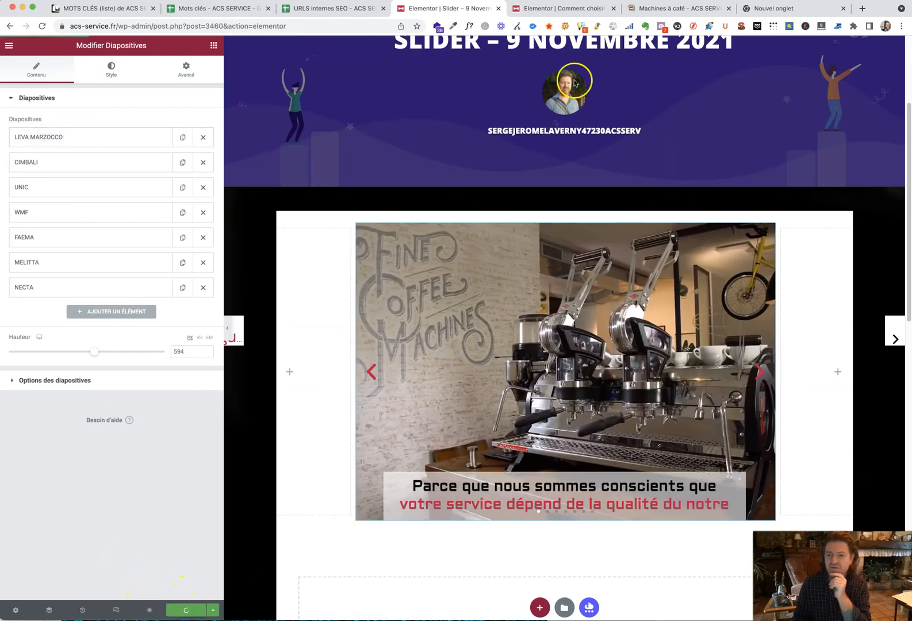
- Return to the site's Machines à café page, reload it and open the WP Rocket cache options
click(667, 8)
key(super+r)
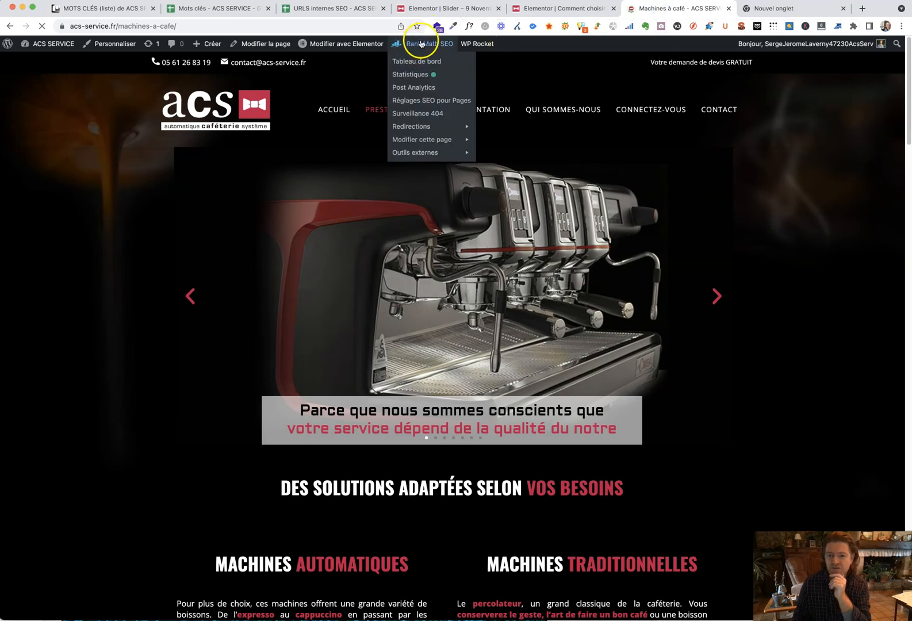
mouse_move(477, 45)
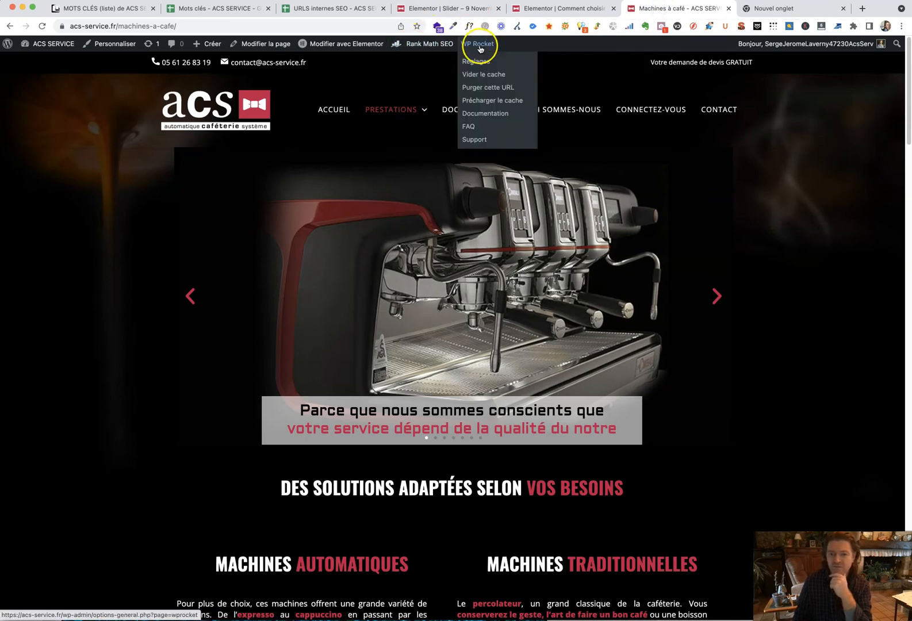